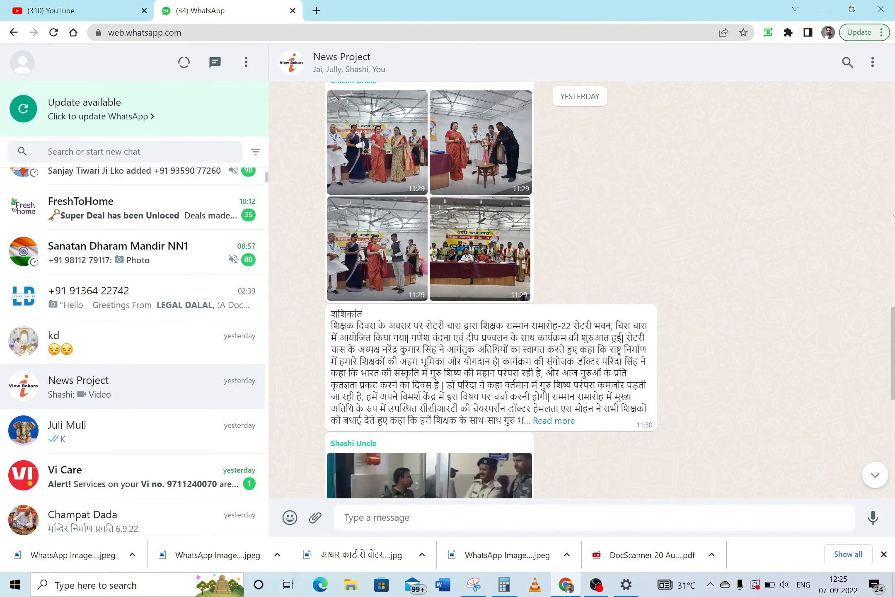
Expand and copy the full Hindi event report from the News Project chat, then switch to Word
left_click(554, 421)
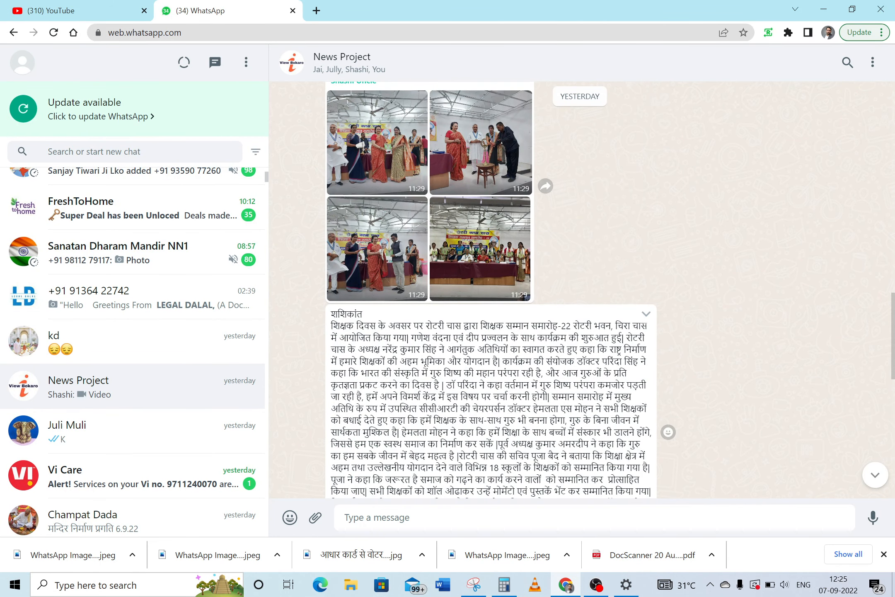
left_click_drag(892, 312, 894, 353)
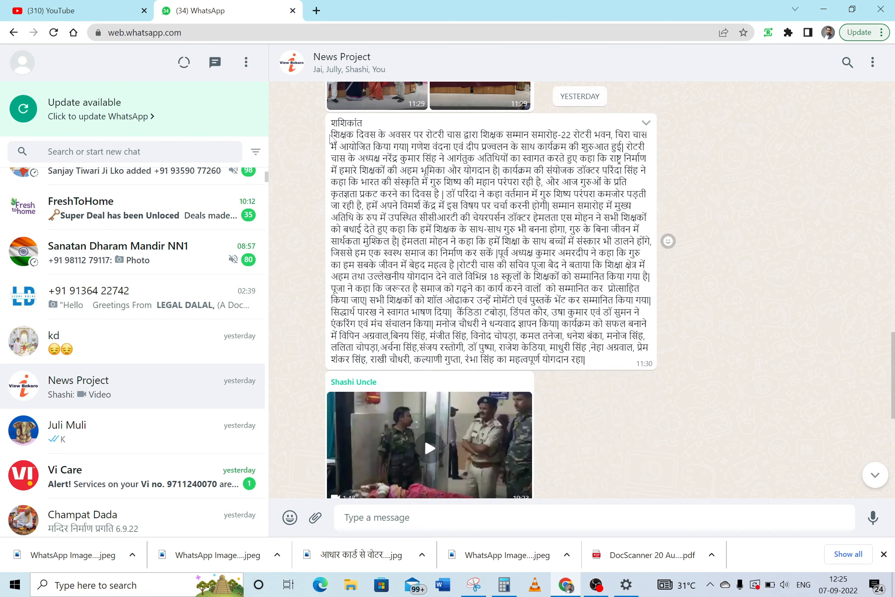
left_click_drag(331, 133, 599, 365)
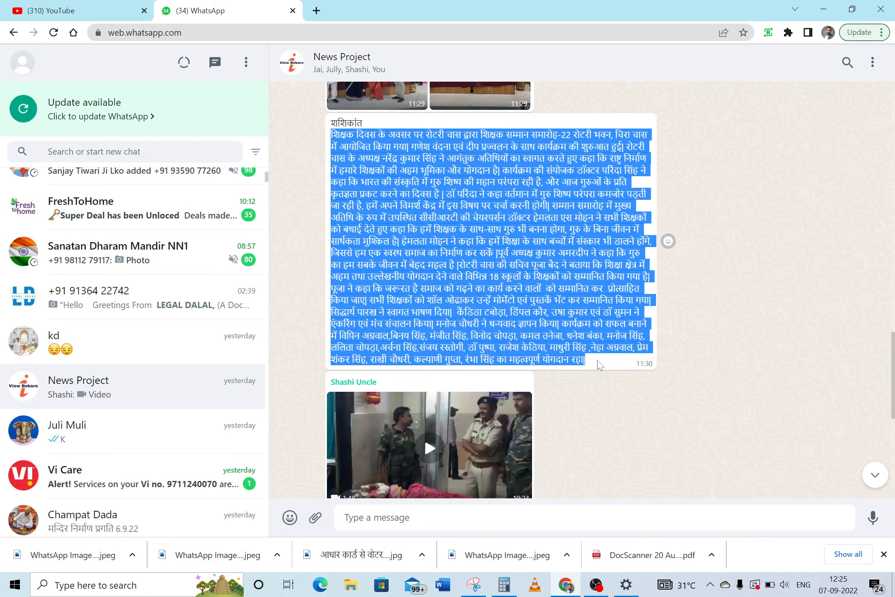
left_click(443, 585)
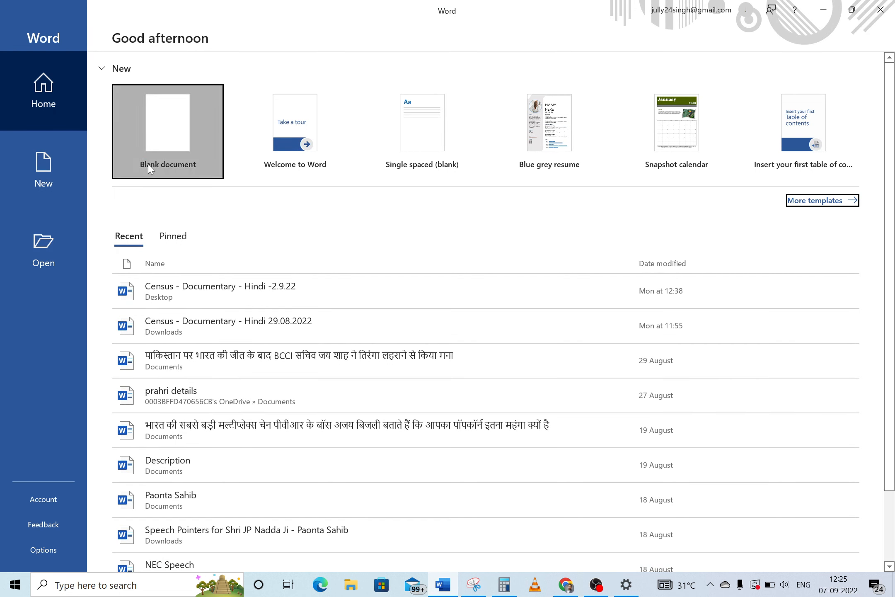
Create a blank document (Document1) from the Word start screen
left_click(178, 130)
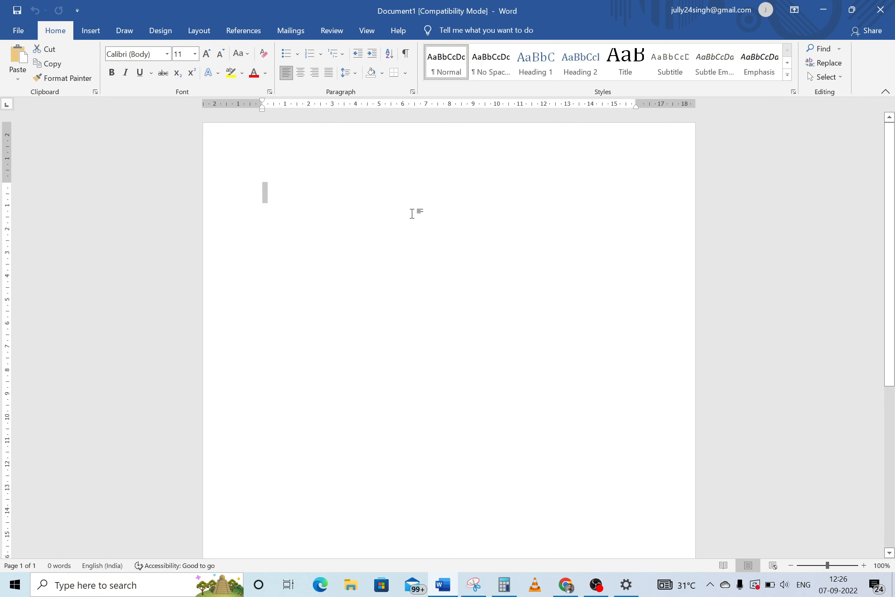
Paste the Hindi report, enlarge all its text to 20 pt, and select the venue words रोटरी भवन, चिरा चास में
key("ctrl+v")
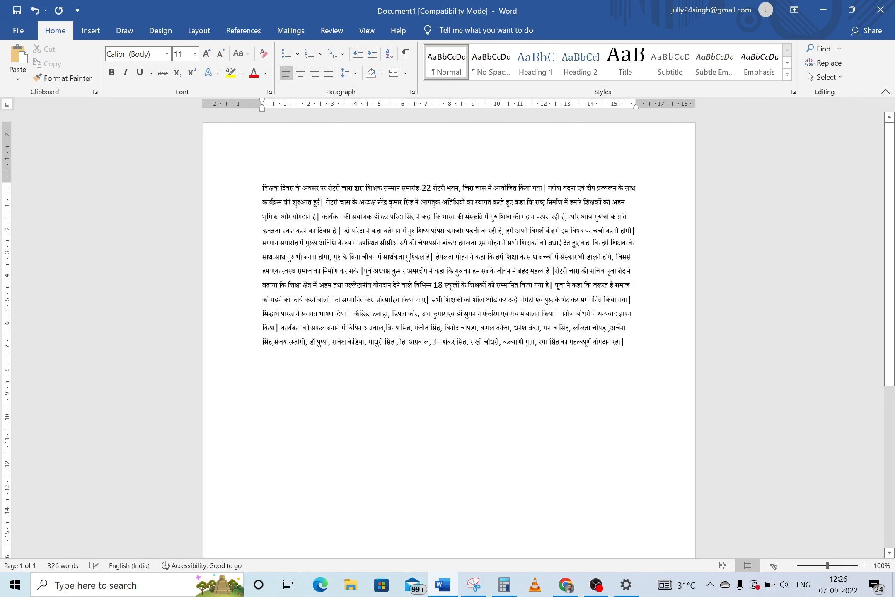
key("ctrl+a")
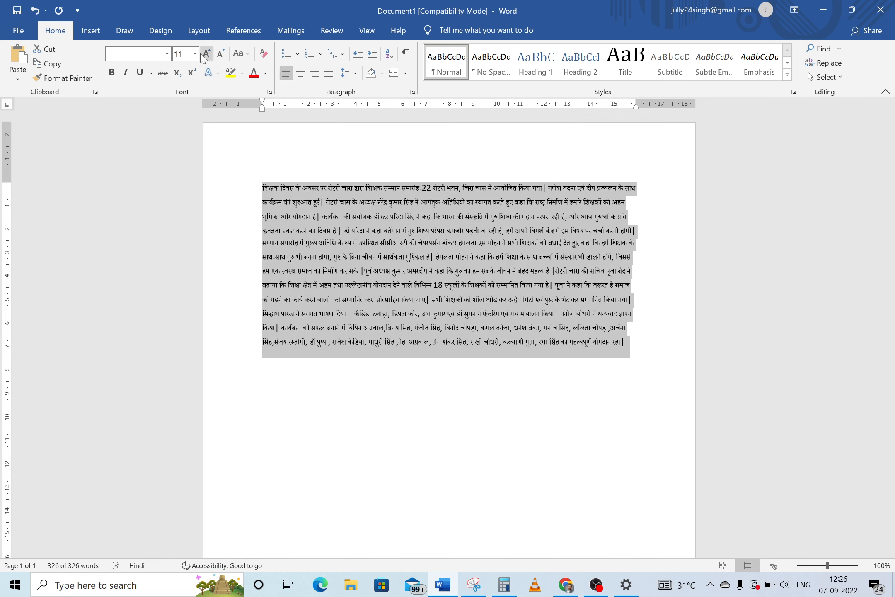
left_click(195, 55)
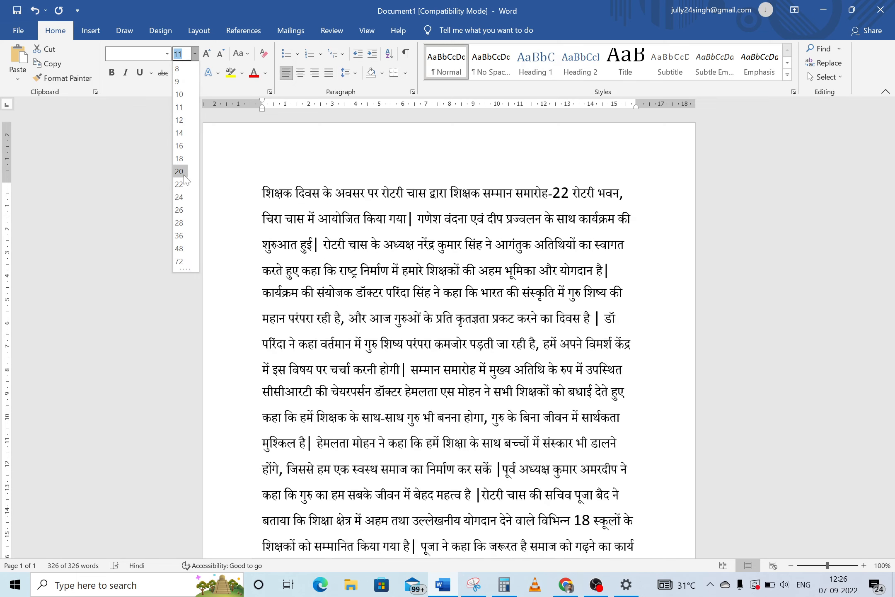
left_click(179, 172)
left_click(417, 238)
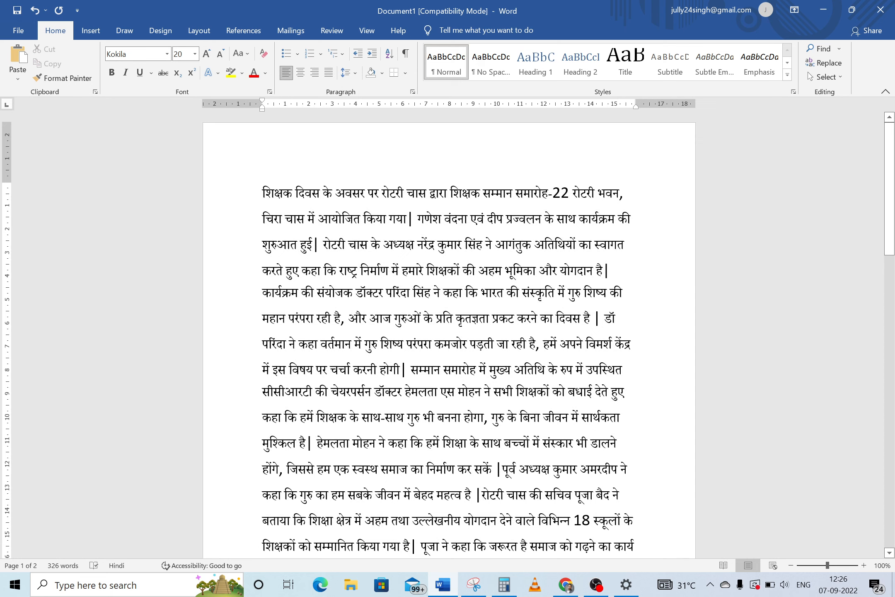
mouse_move(894, 171)
left_mouse_down()
mouse_move(894, 234)
mouse_move(894, 170)
left_mouse_up()
left_click_drag(572, 193, 315, 220)
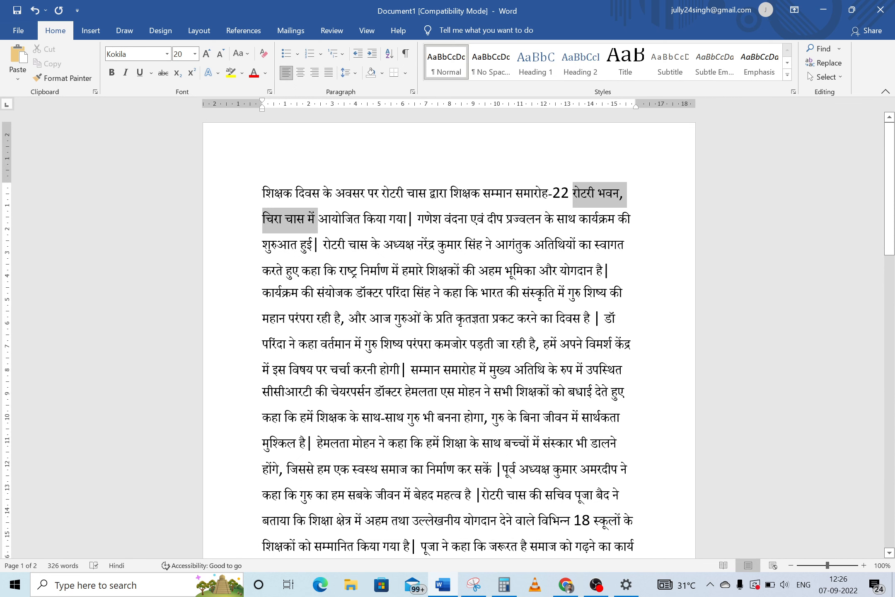
Delete the venue words and the bar mark, splitting the opening sentence off as a title line
key("Delete")
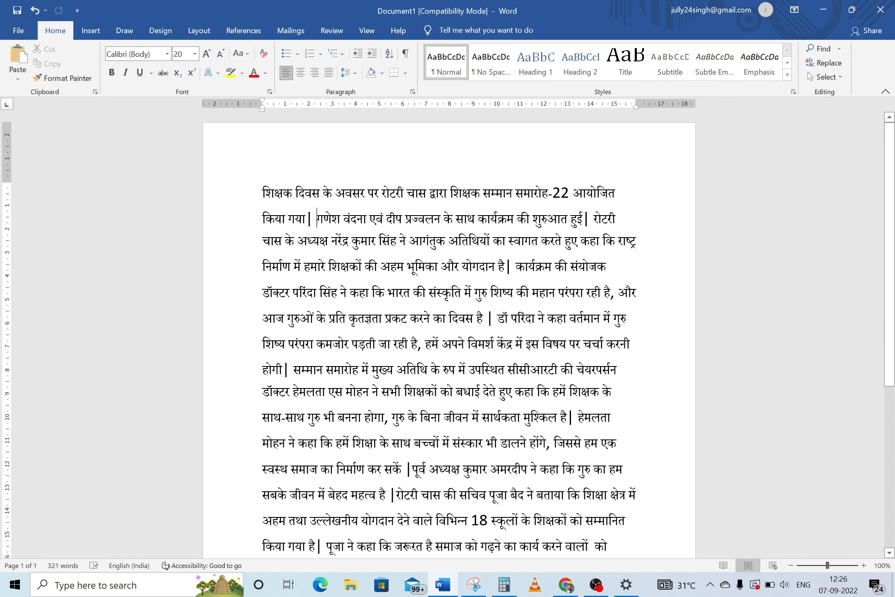
key("BackSpace")
key("BackSpace")
key("Return")
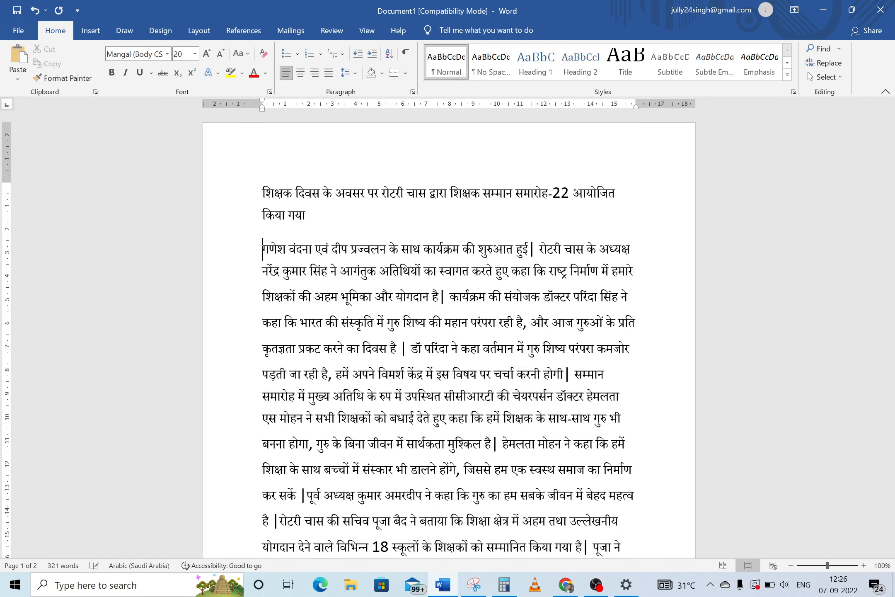
key("Return")
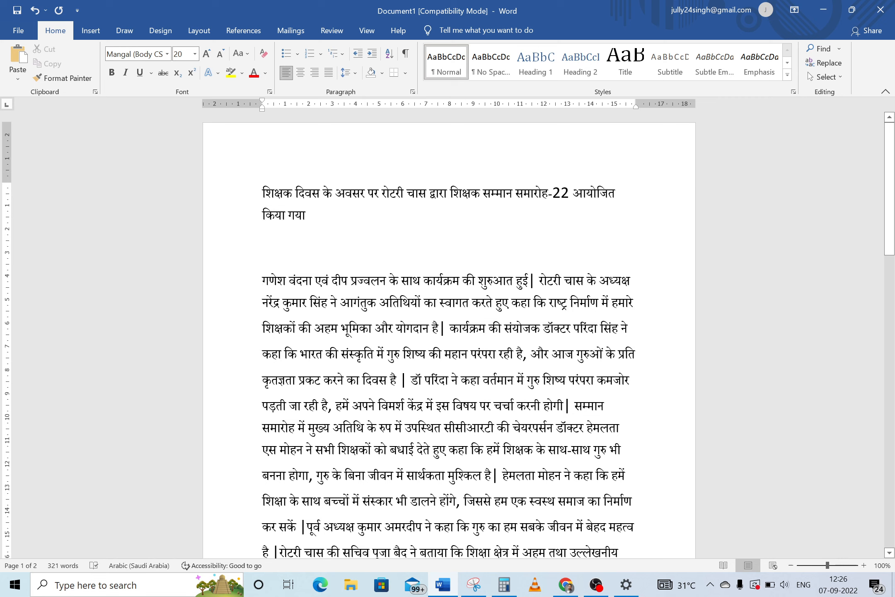
Select the stray bar mark after हुई in the first body line, then return to the browser
left_click(536, 280)
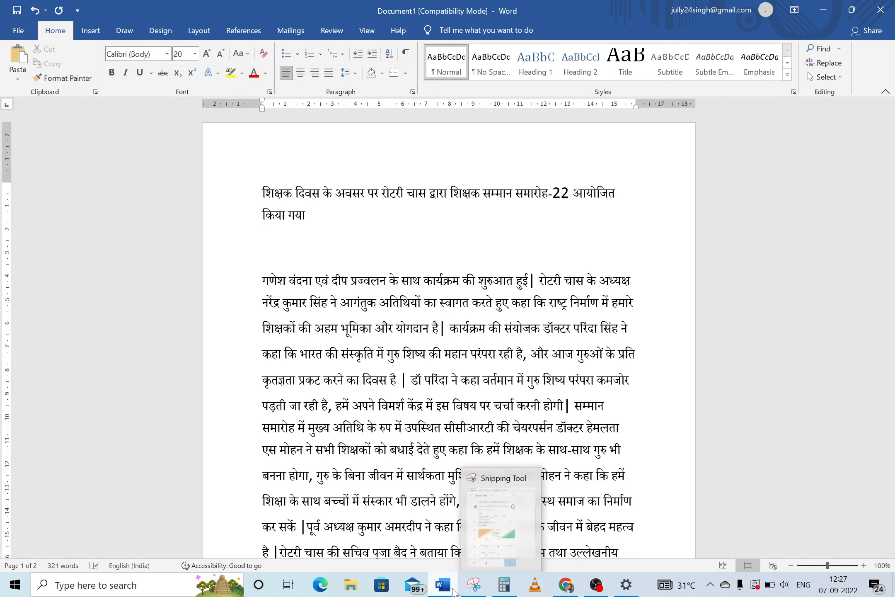
mouse_move(573, 593)
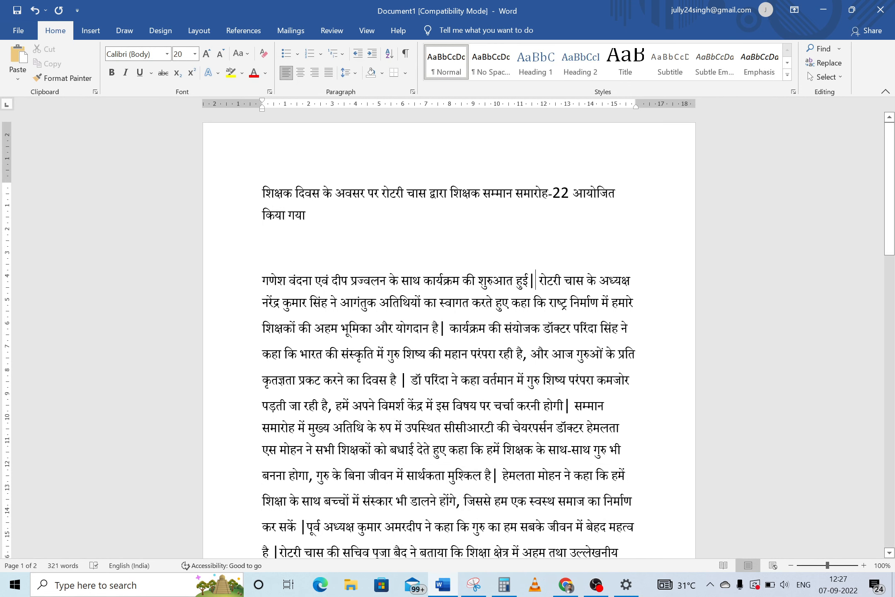
double_click(532, 281)
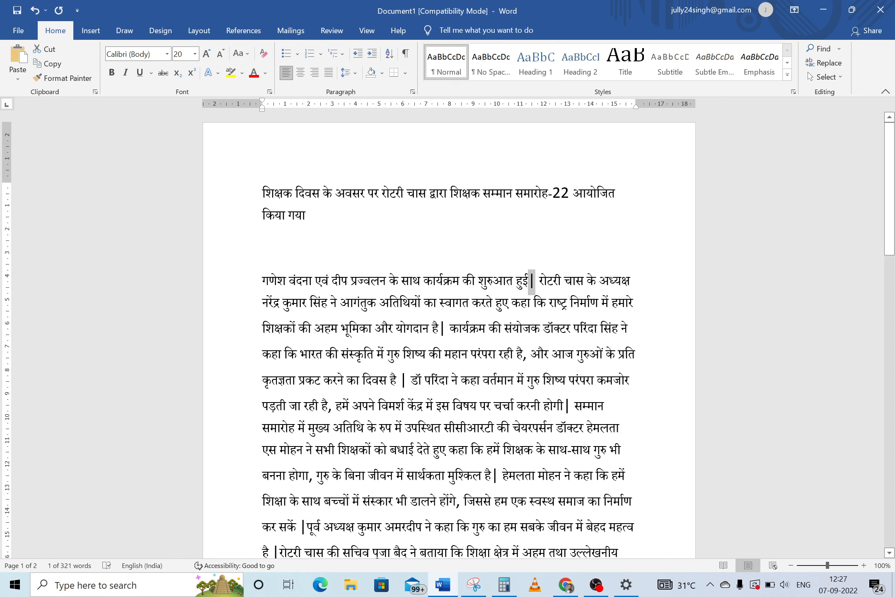
left_click(566, 584)
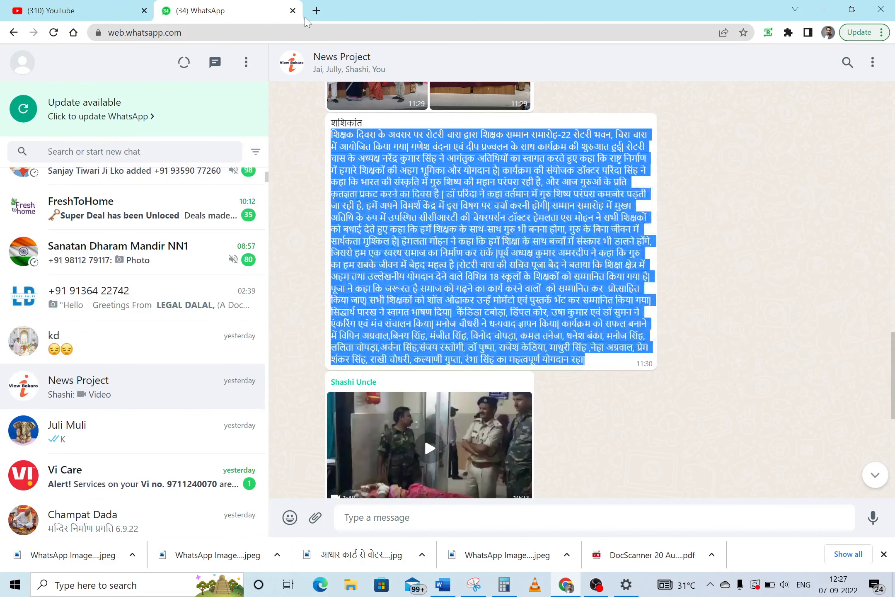
Open Google Translate in a new tab and set it to translate Hindi into English
left_click(317, 11)
type("tra")
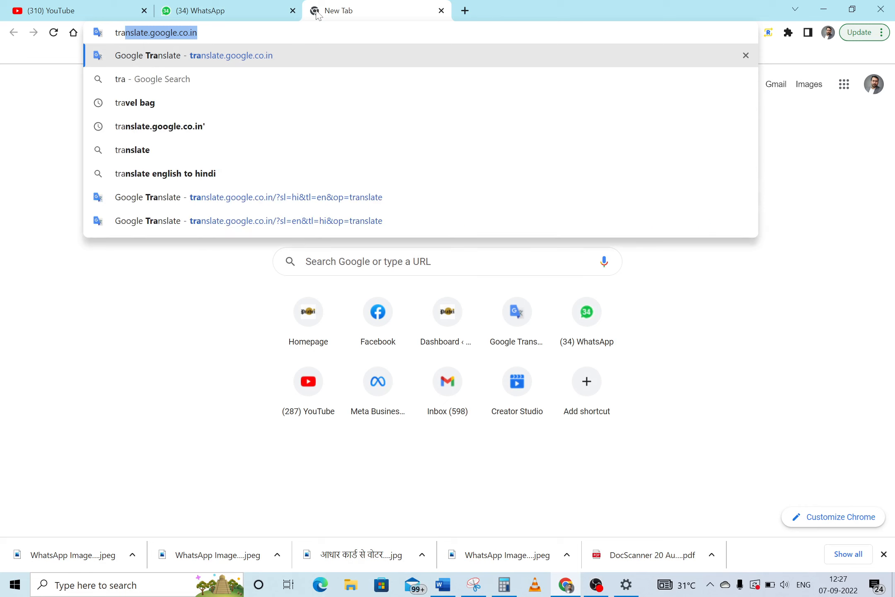
key("Return")
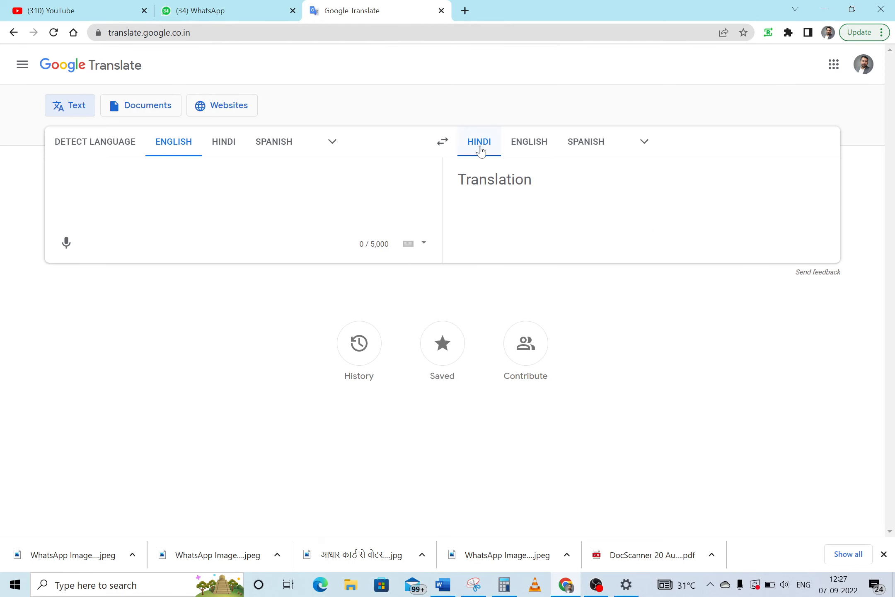
left_click(443, 141)
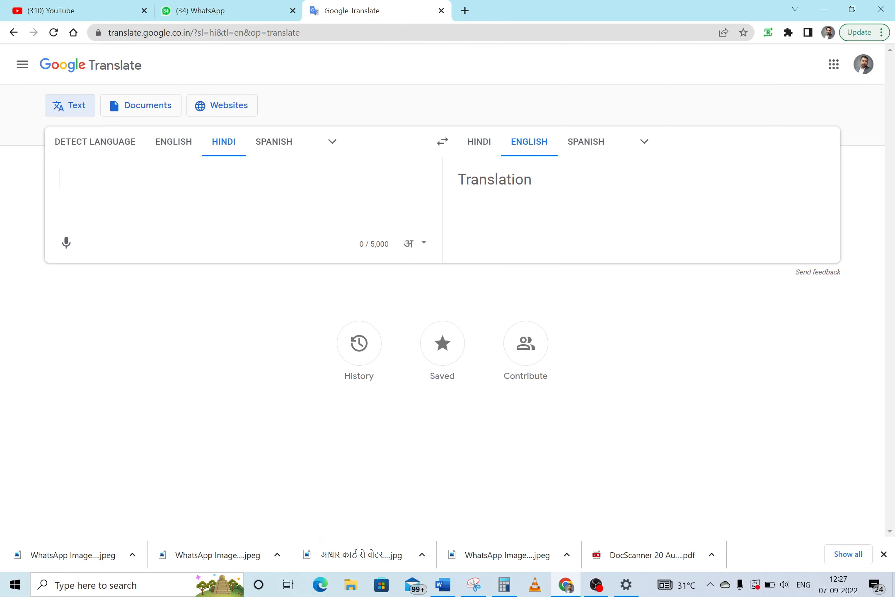
Enter जय followed by a Hindi danda (।) and select the danda to copy
type(".")
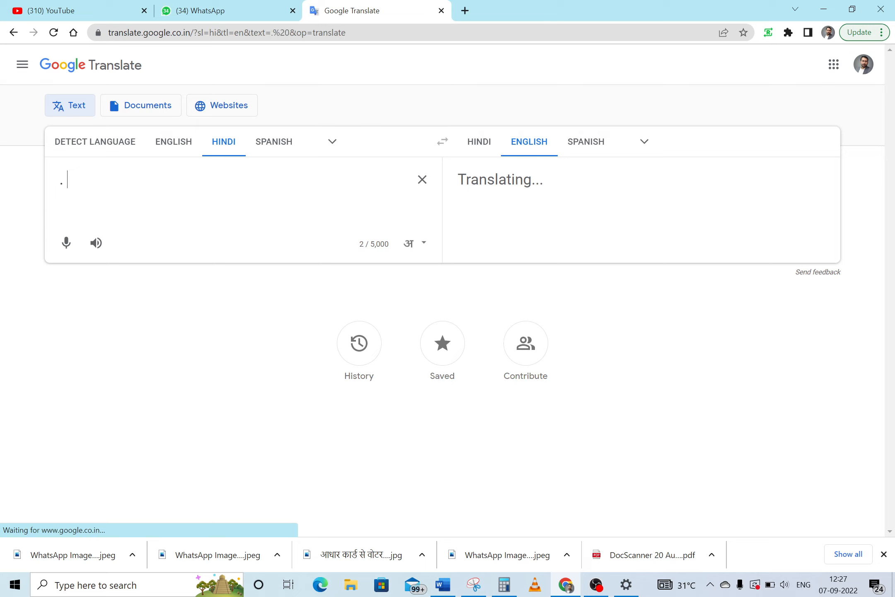
key("BackSpace")
key("BackSpace")
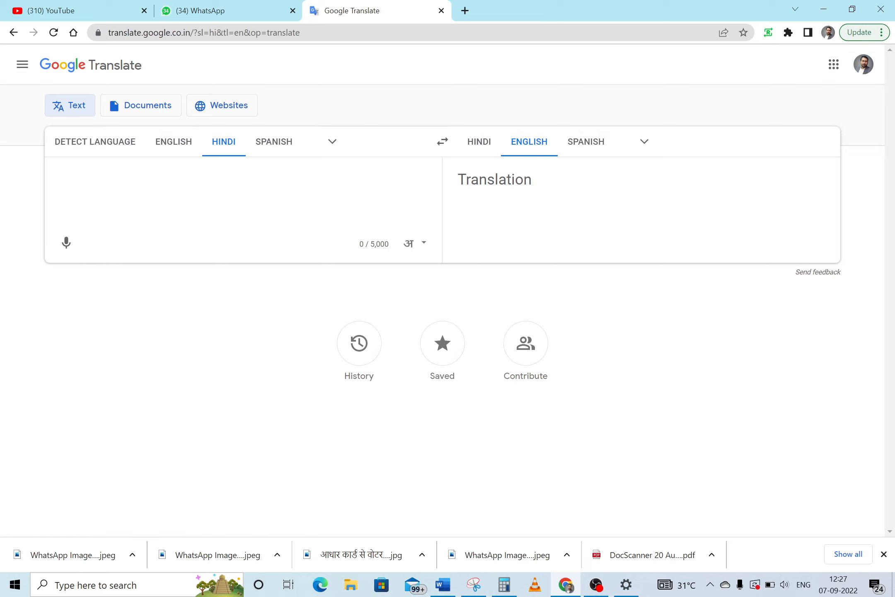
type("jai ")
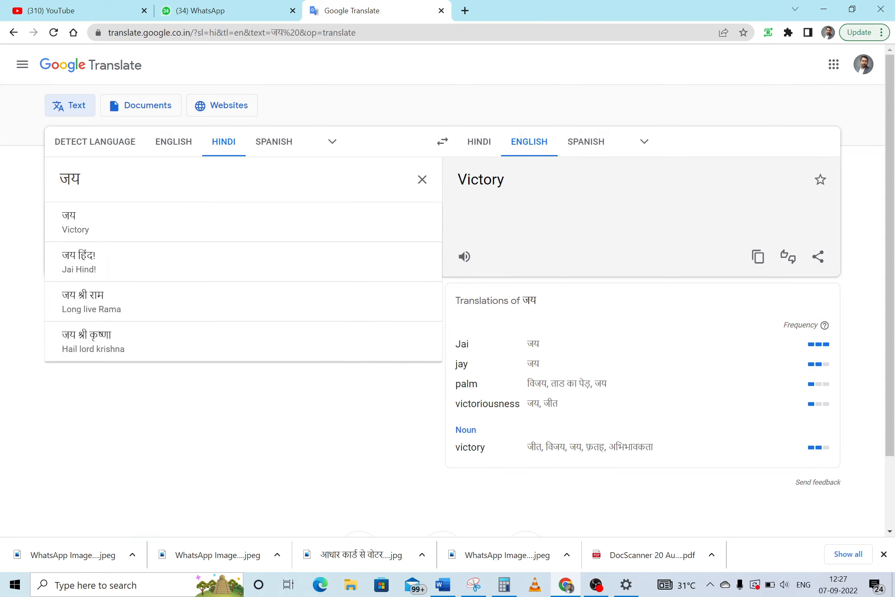
type(".")
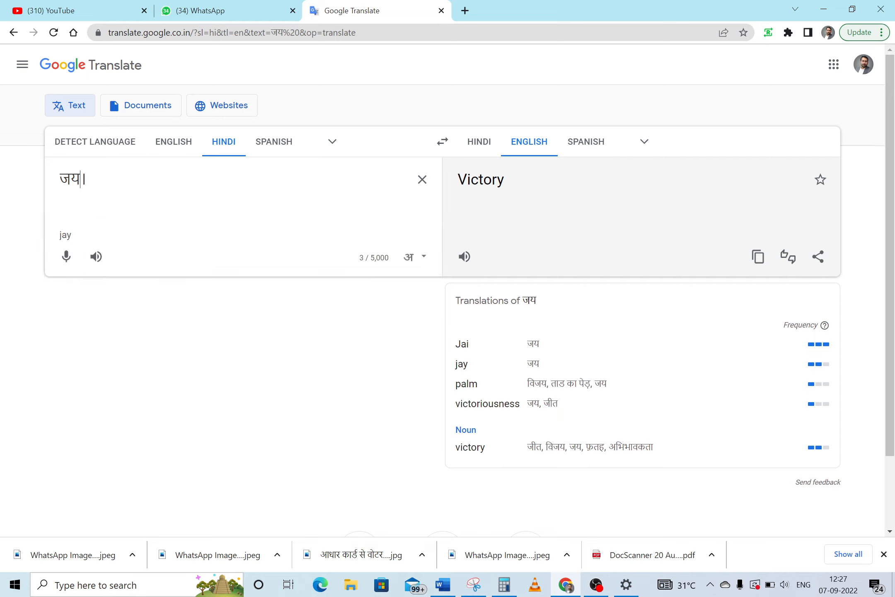
key("shift+Left")
key("ctrl+c")
Replace the bar after हुई with a Hindi danda (।) and start the रोटरी चास sentence as a new paragraph
left_click(555, 590)
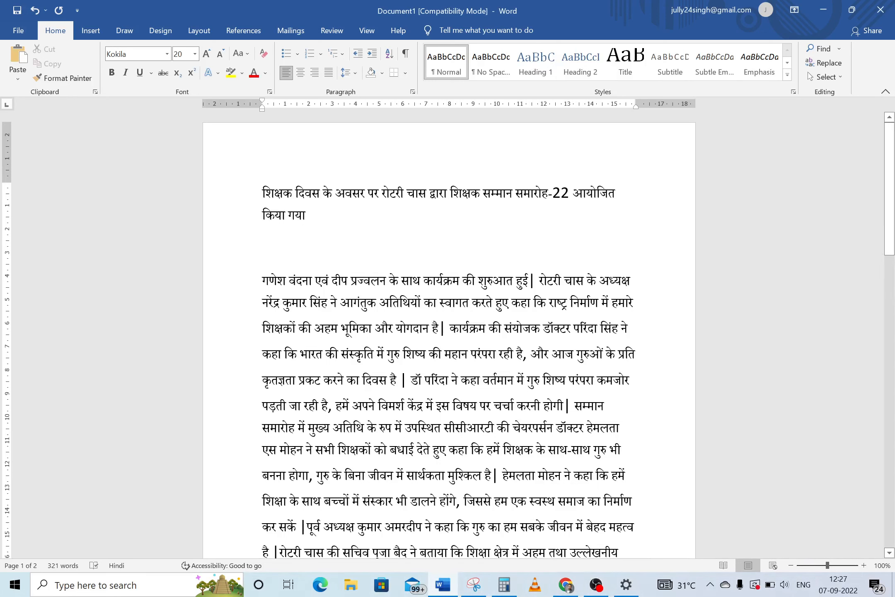
left_click(535, 281)
key("BackSpace")
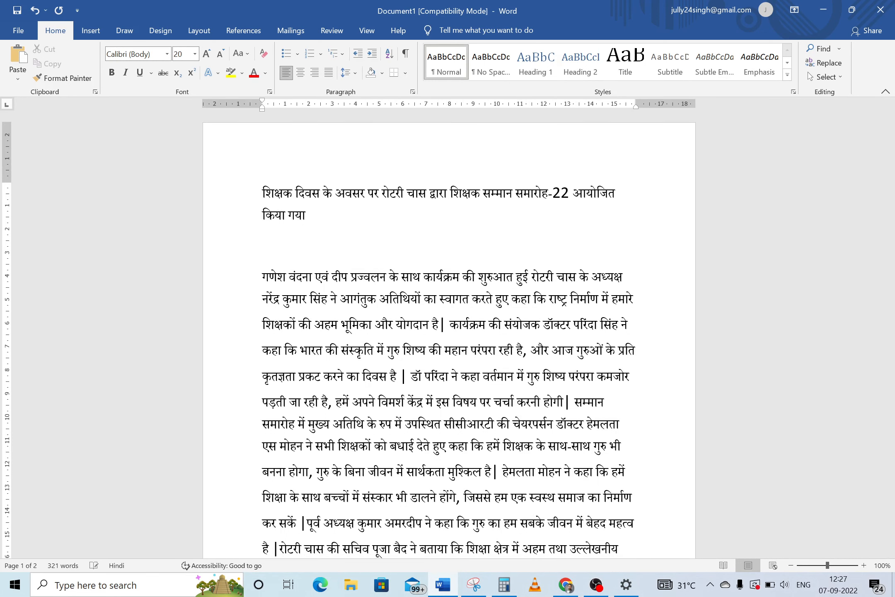
key("ctrl+v")
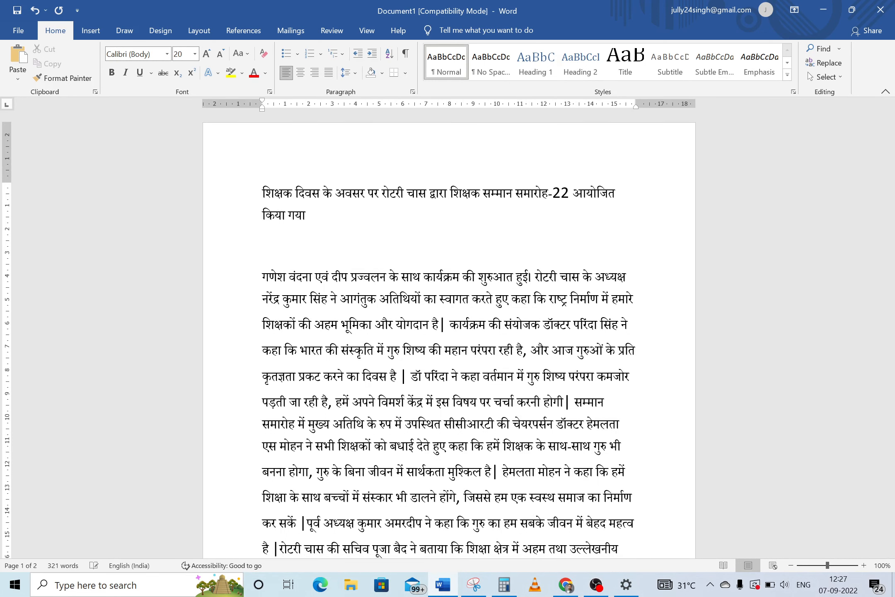
key("Return")
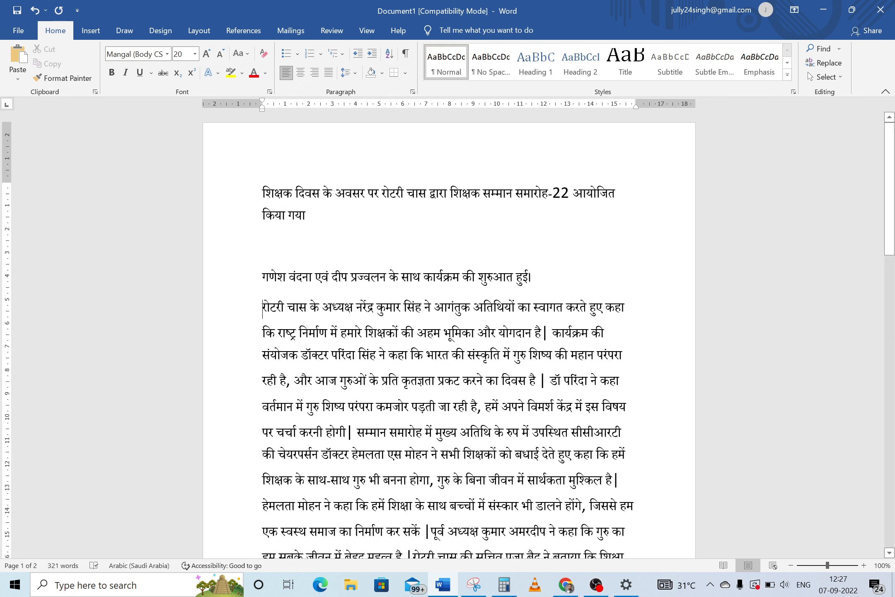
left_click_drag(263, 192, 318, 230)
left_click(332, 257)
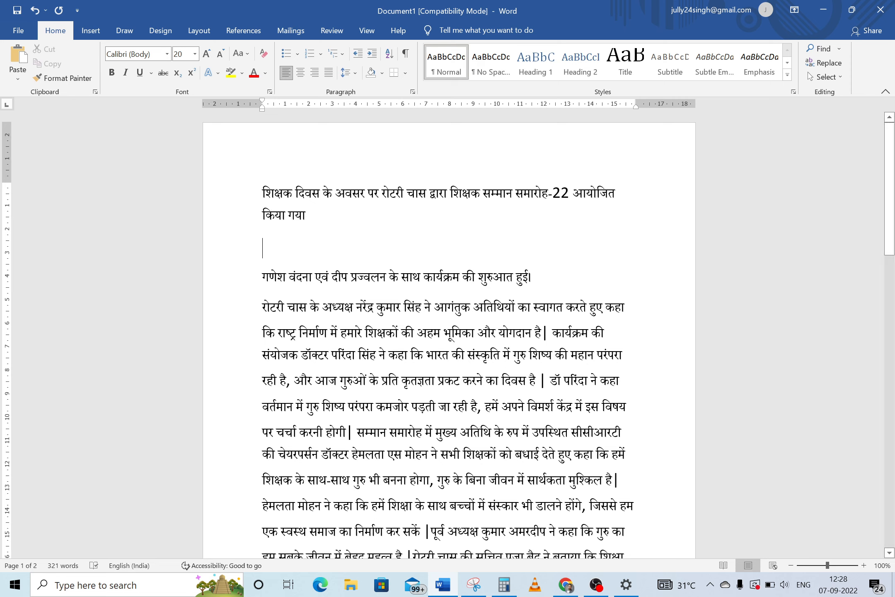
Select the headline's opening words, from the start through समारोह-22
left_click_drag(263, 194, 323, 194)
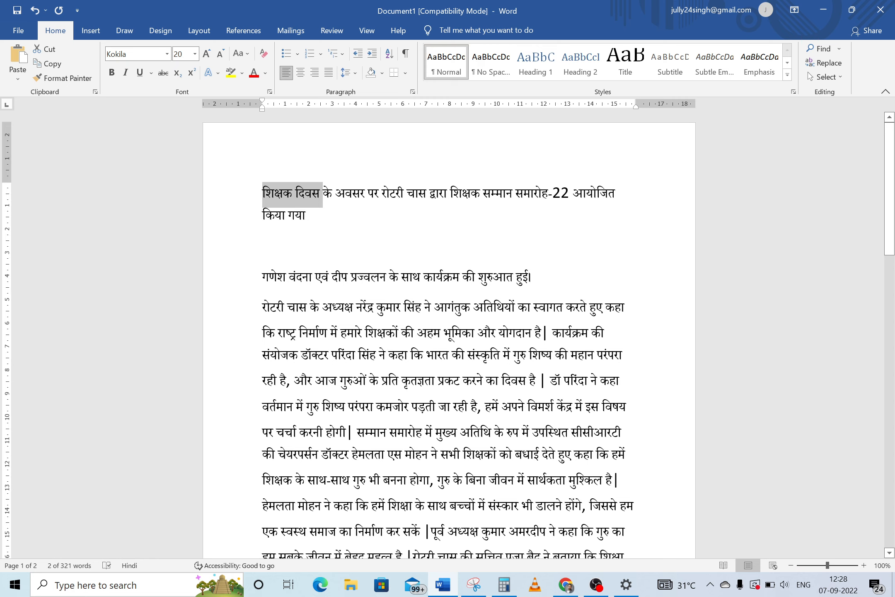
left_click(345, 197)
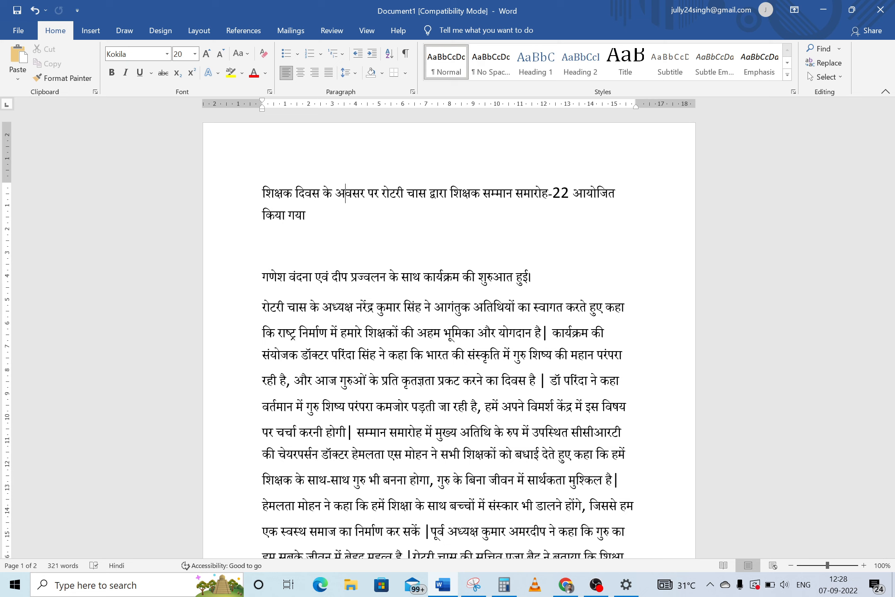
left_click_drag(263, 194, 381, 195)
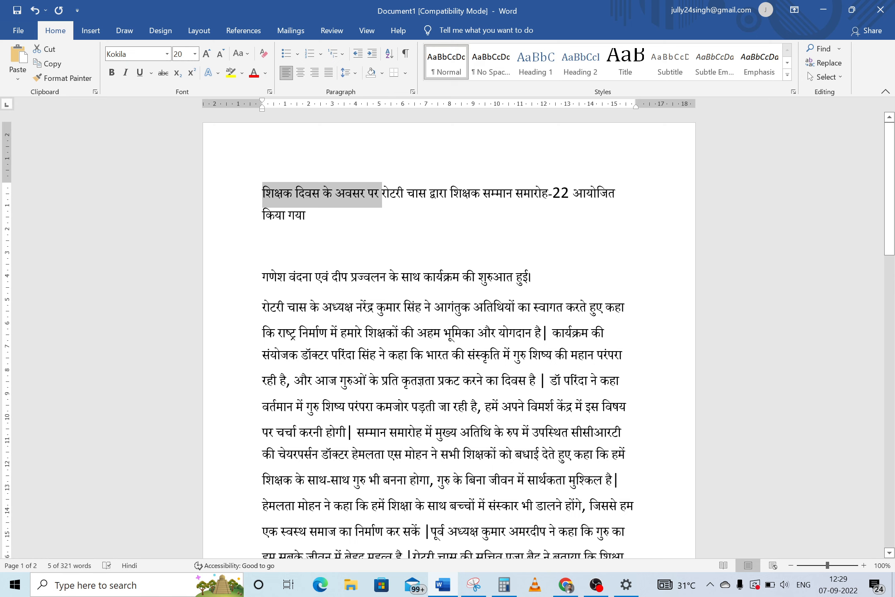
left_click(419, 193)
left_click_drag(262, 193, 563, 200)
key("ctrl+c")
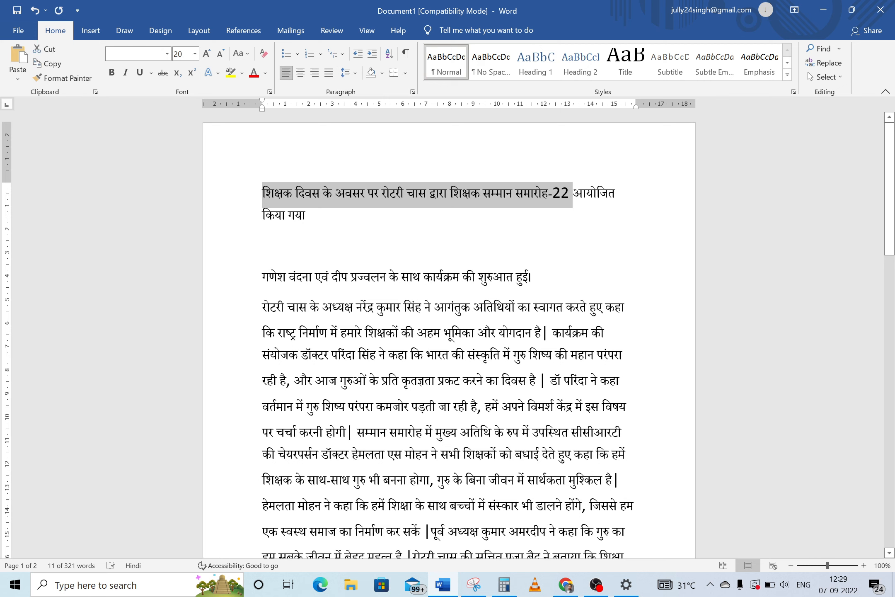
Insert the title phrase plus कि, typed with Hindi input, before गणेश, and break the paragraph after हुई।
left_click(262, 276)
key("ctrl+v")
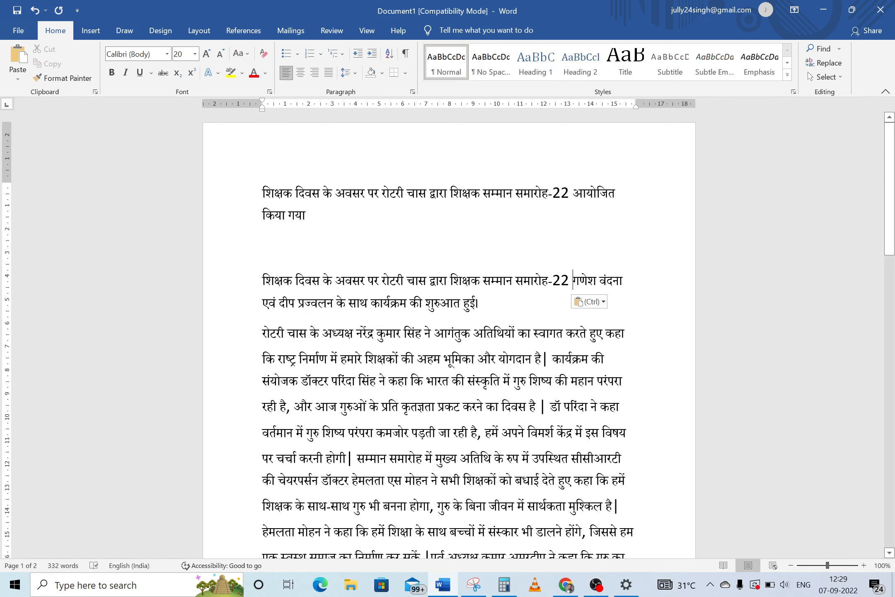
type("ki")
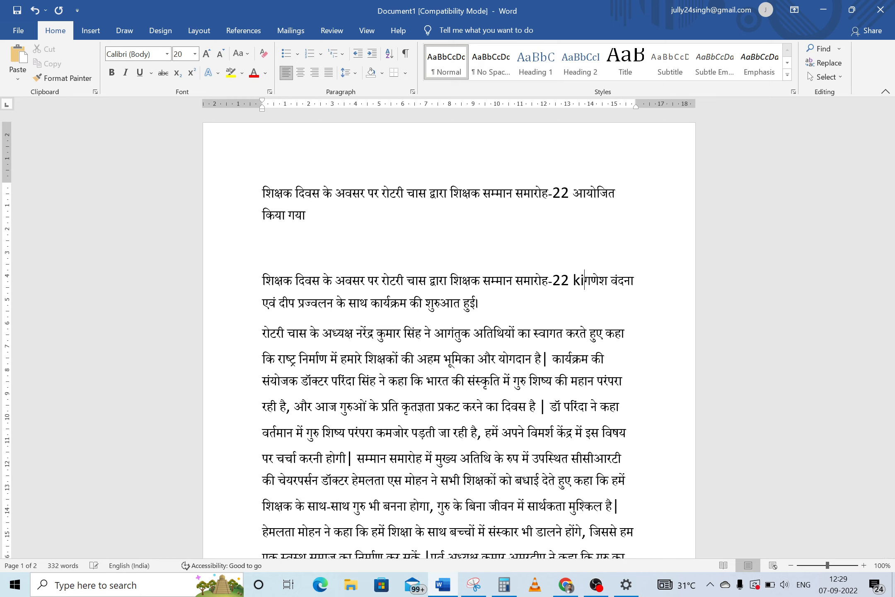
key("BackSpace")
key("BackSpace")
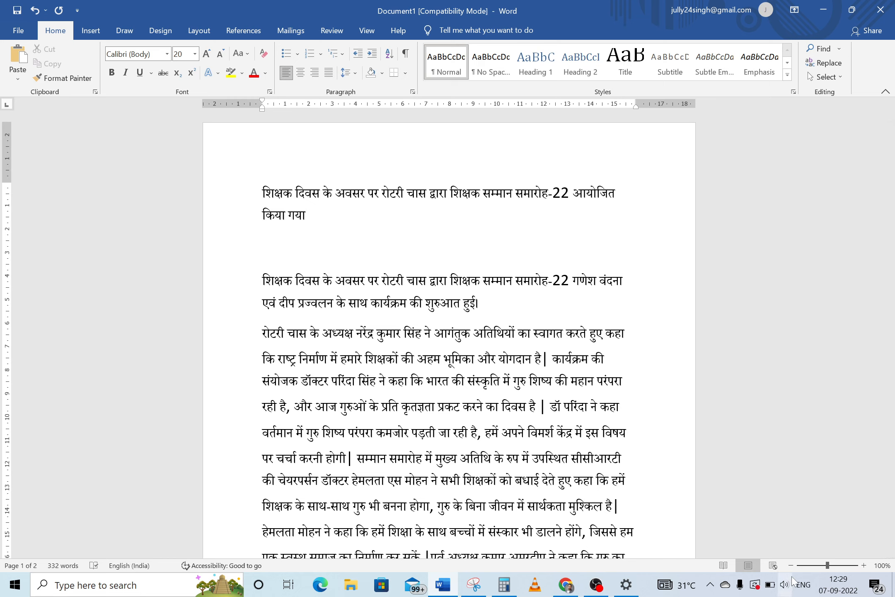
left_click(802, 584)
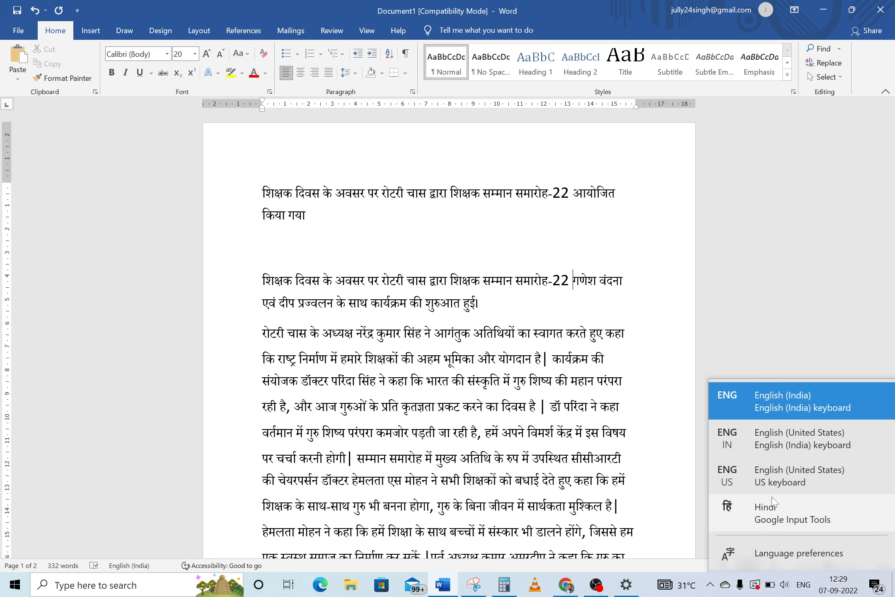
left_click(773, 516)
type("ki")
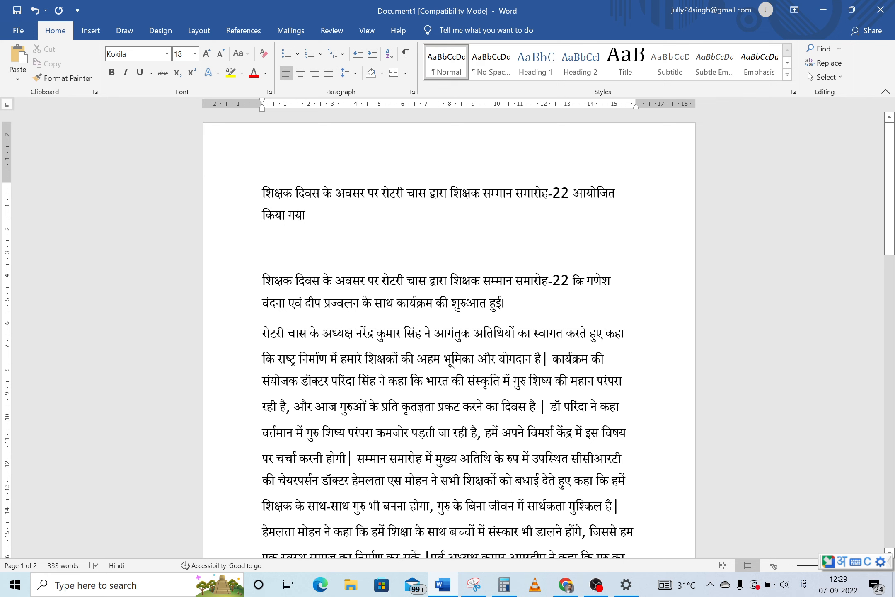
left_click(508, 304)
key("Return")
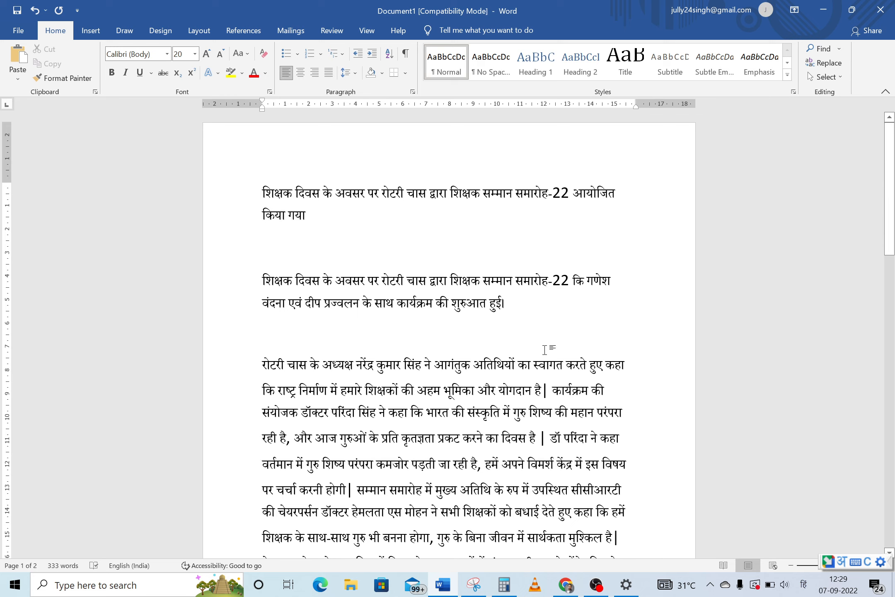
key("Left")
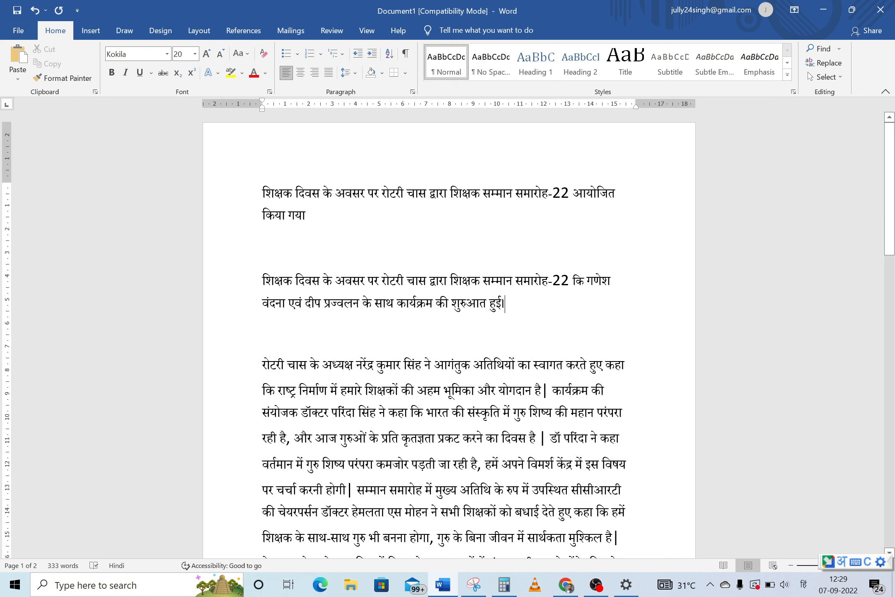
Replace the bar after योगदान है with a danda (।) and start कार्यक्रम की संयोजक as a new paragraph
left_click(548, 390)
key("BackSpace")
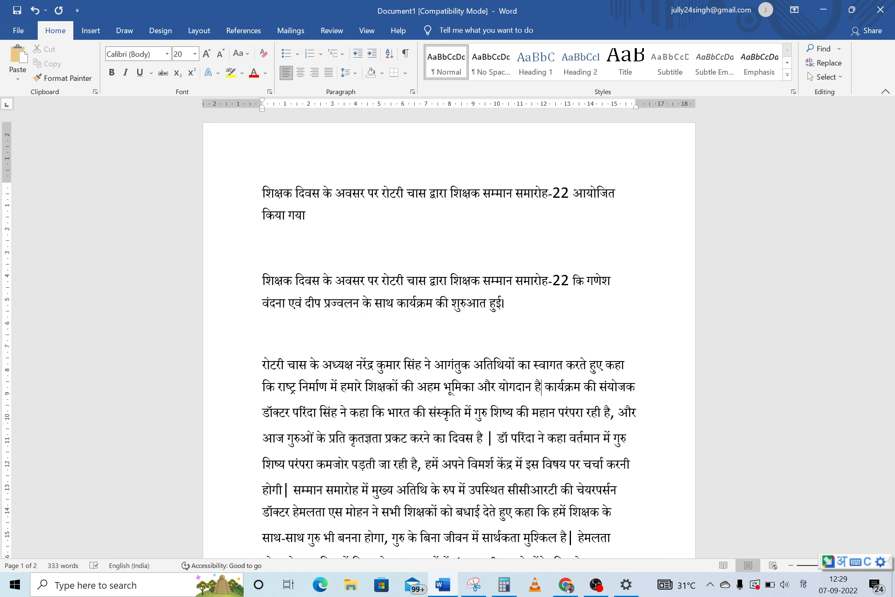
key("ctrl+v")
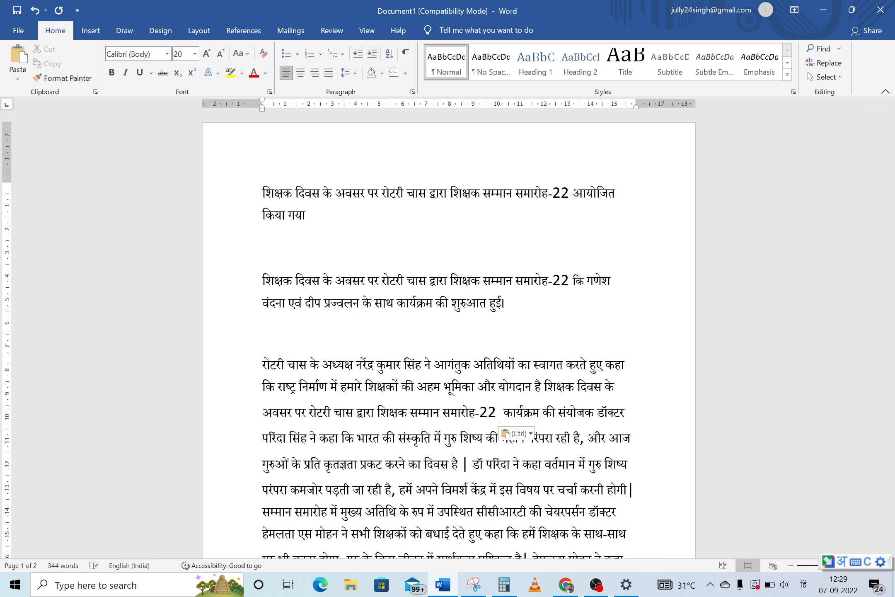
key("ctrl+z")
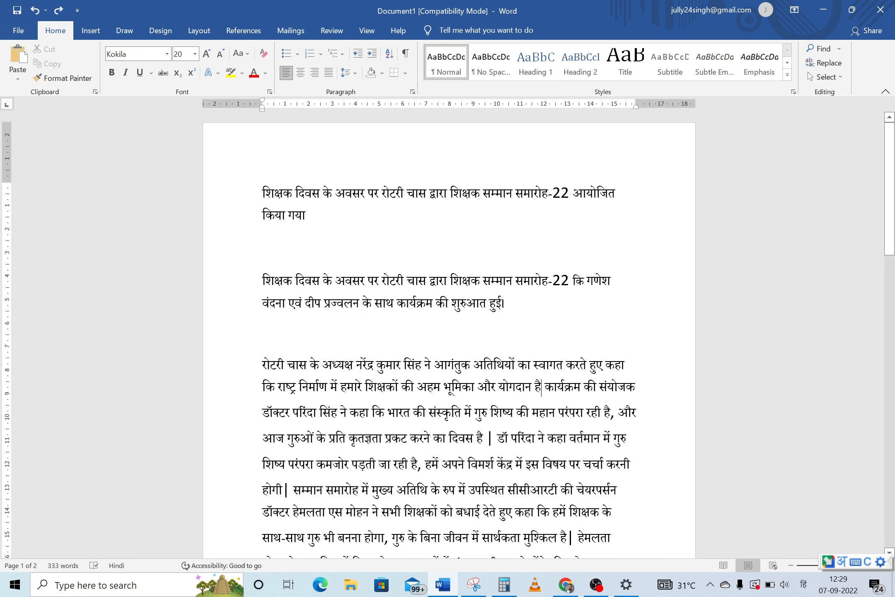
left_click_drag(506, 307, 500, 306)
key("ctrl+c")
left_click(542, 388)
key("ctrl+v")
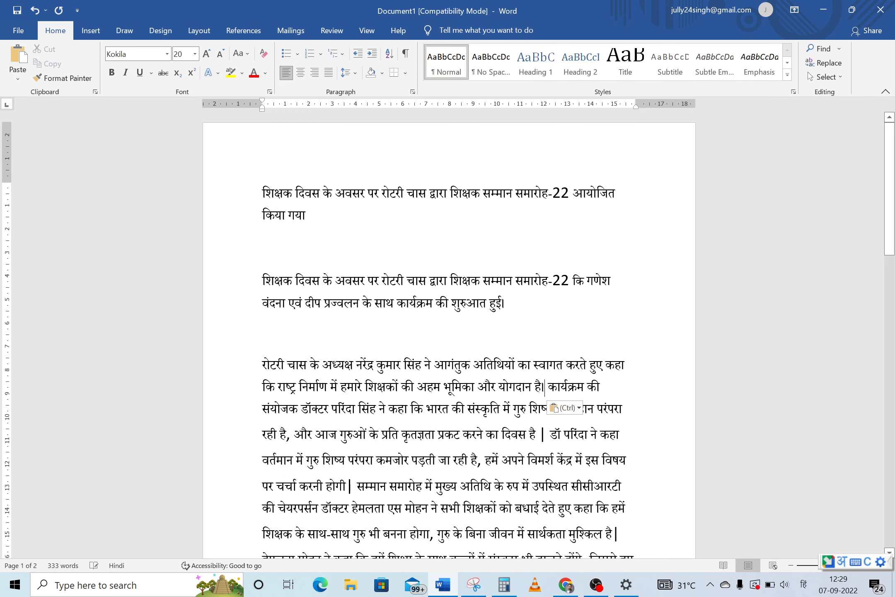
key("Right")
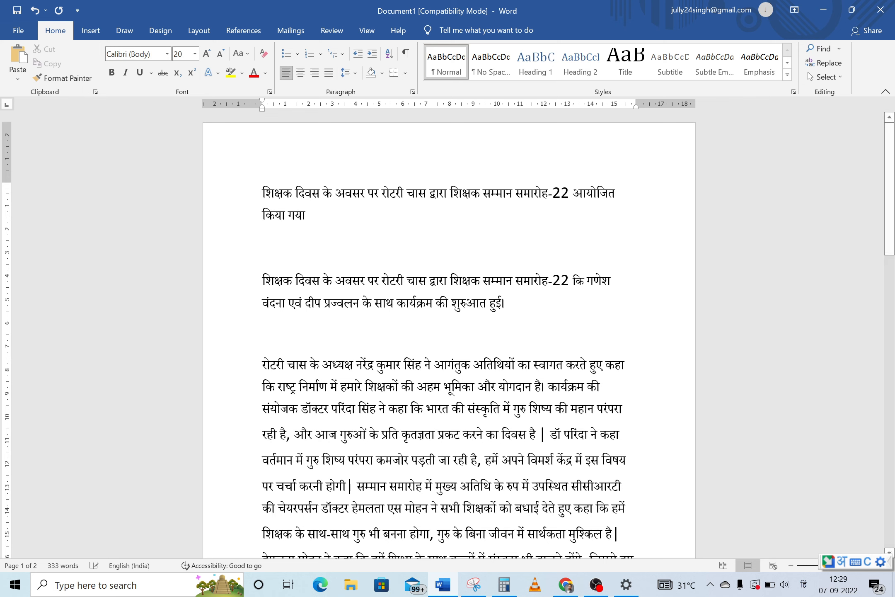
key("Return")
key("Return")
key("Down")
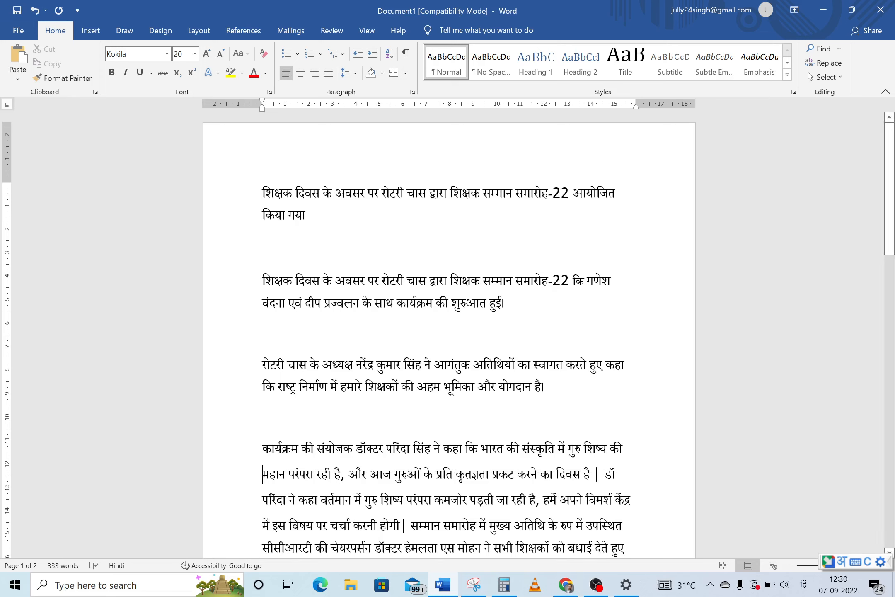
Replace the bar after दिवस है with a danda (।) and start डॉ परिंदा after a blank line
left_click(601, 474)
key("BackSpace")
key("BackSpace")
key("ctrl+v")
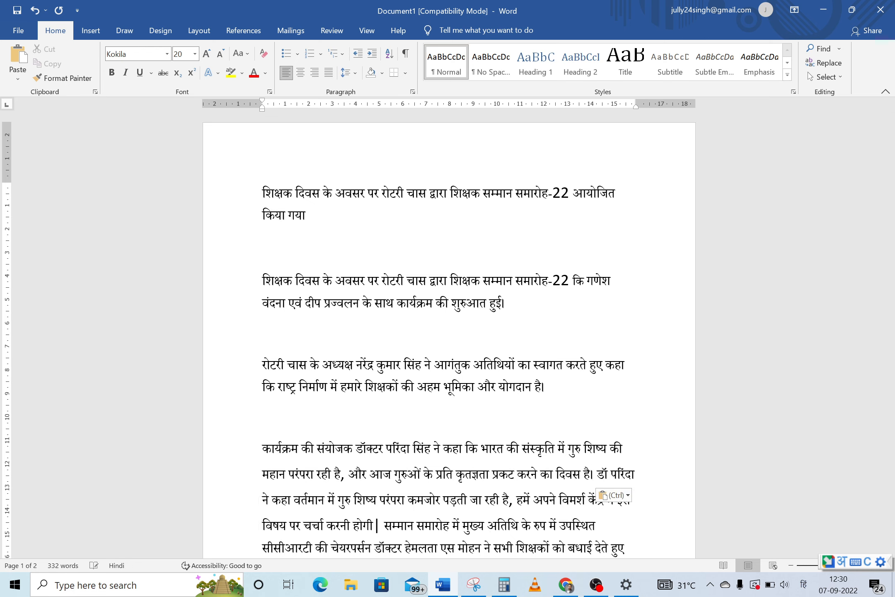
key("Right")
key("Return")
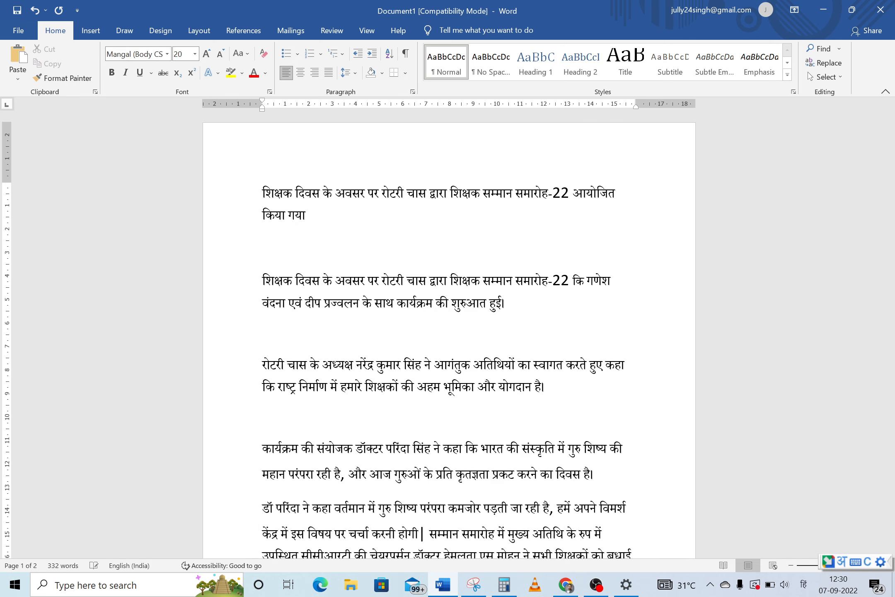
key("Return")
scroll(448, 335, "down", 3)
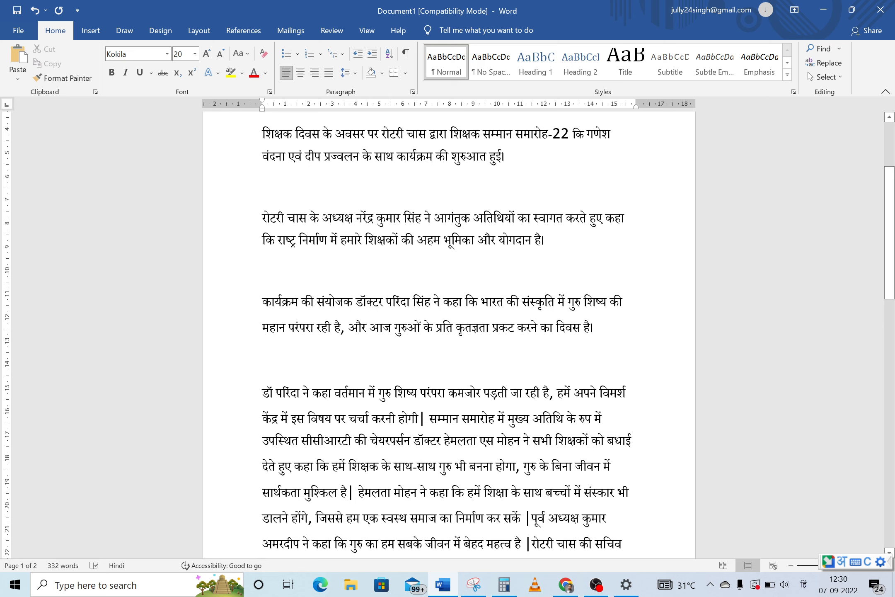
End होगी with a danda (।) and start सम्मान समारोह after a blank line
left_click(426, 419)
key("BackSpace")
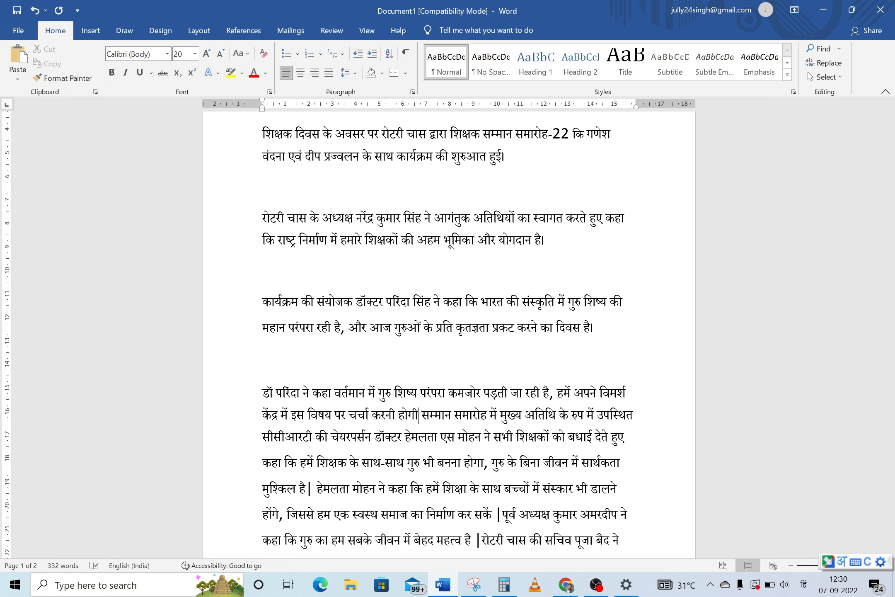
type("।")
key("Return")
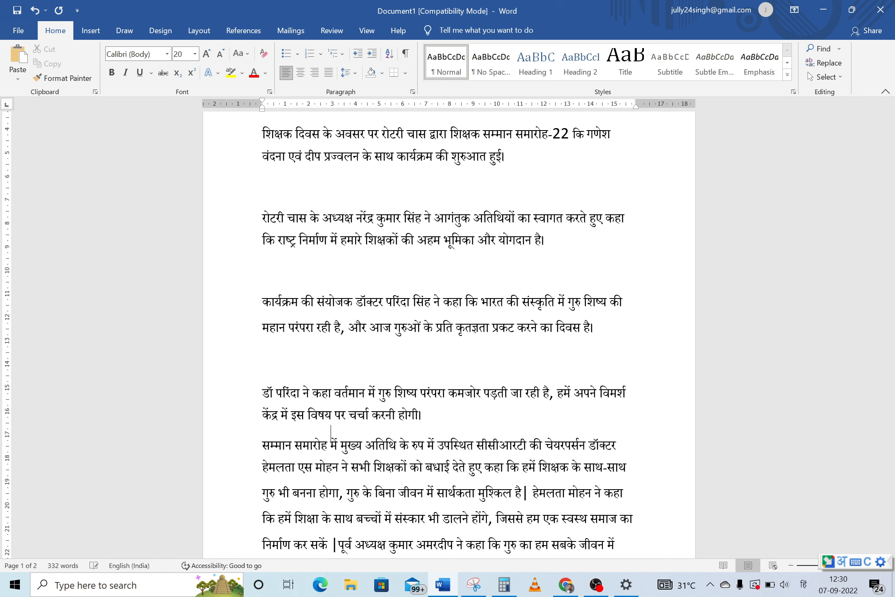
key("Return")
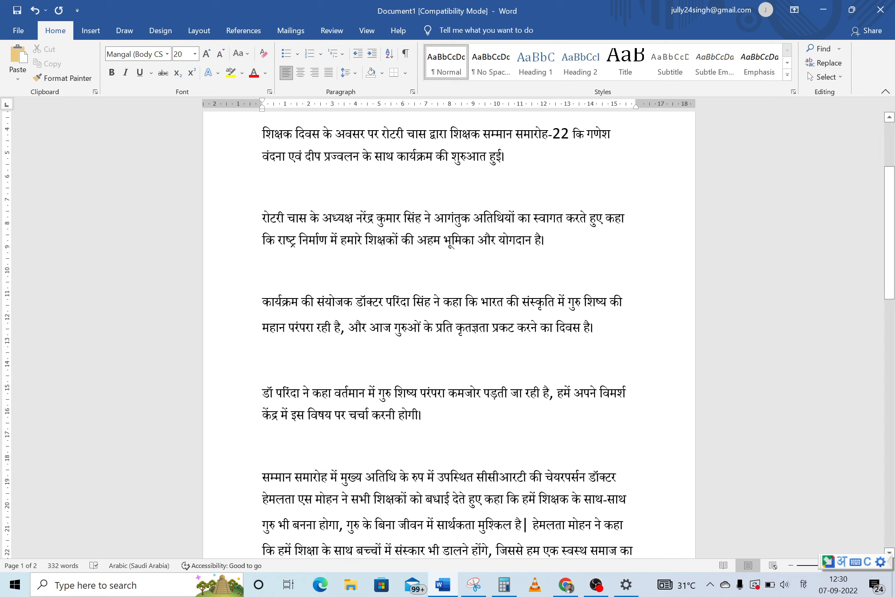
left_click(529, 525)
key("BackSpace")
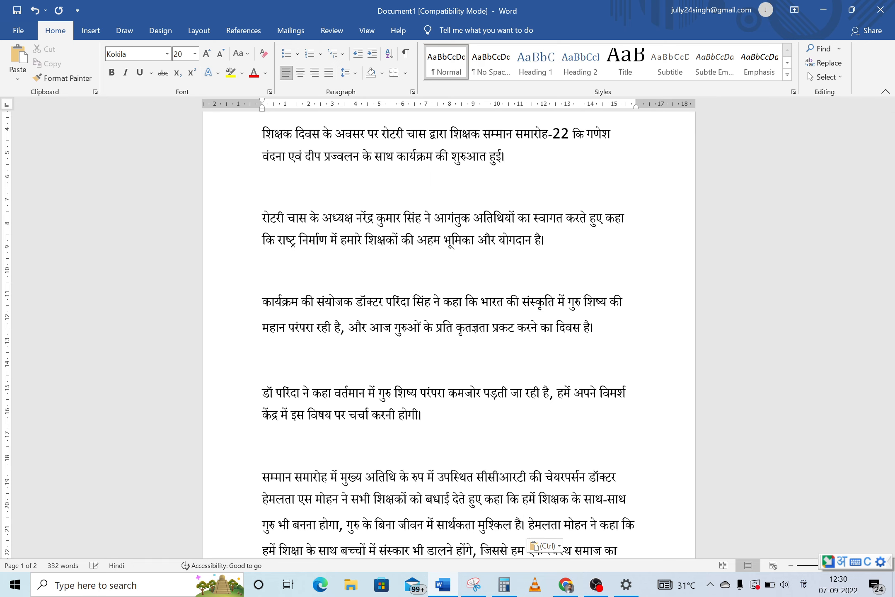
type("।")
key("Return")
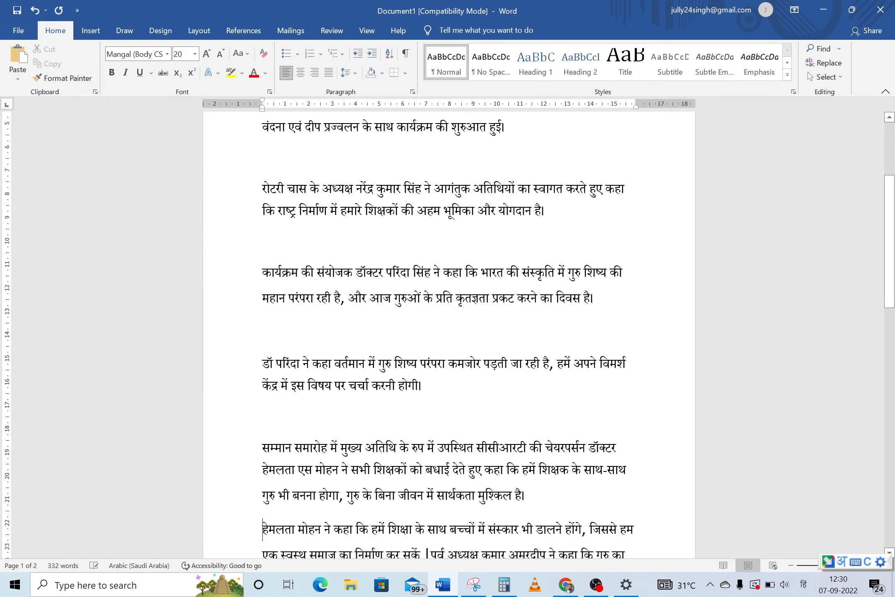
key("ctrl+Return")
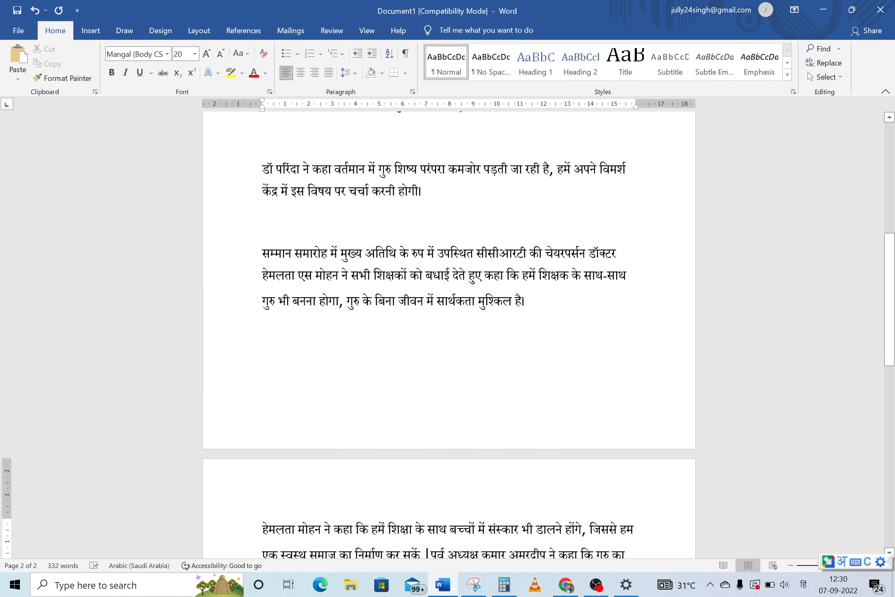
key("Down")
key("Down")
key("Down")
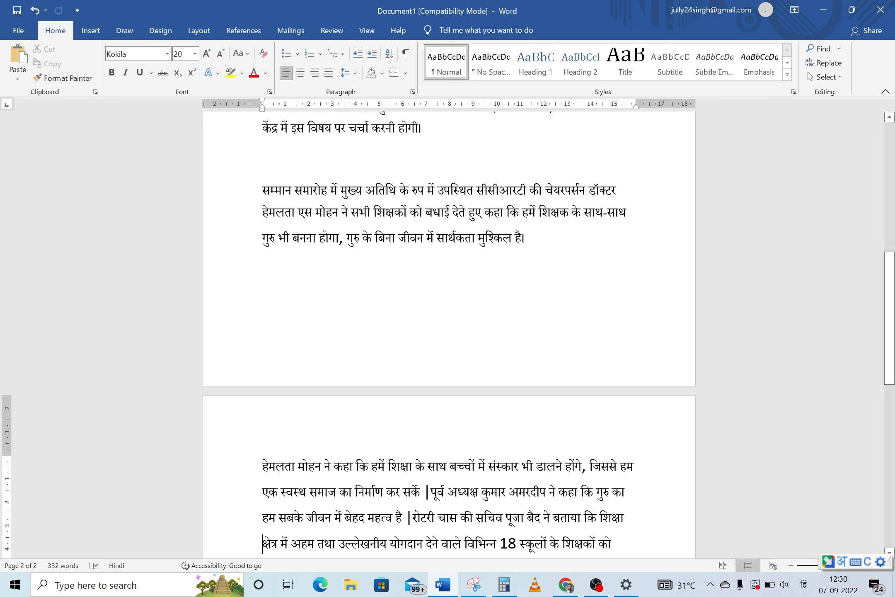
Replace the bars after सकें and महत्व है with dandas, starting पूर्व अध्यक्ष and रोटरी as new paragraphs
left_click(430, 492)
key("BackSpace")
key("ctrl+v")
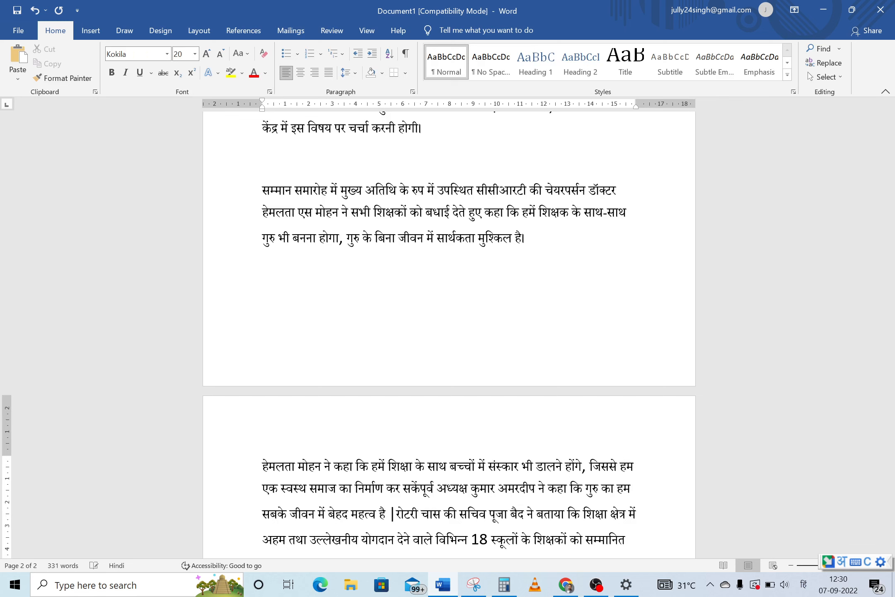
key("Return")
key("Return")
scroll(449, 335, "down", 2)
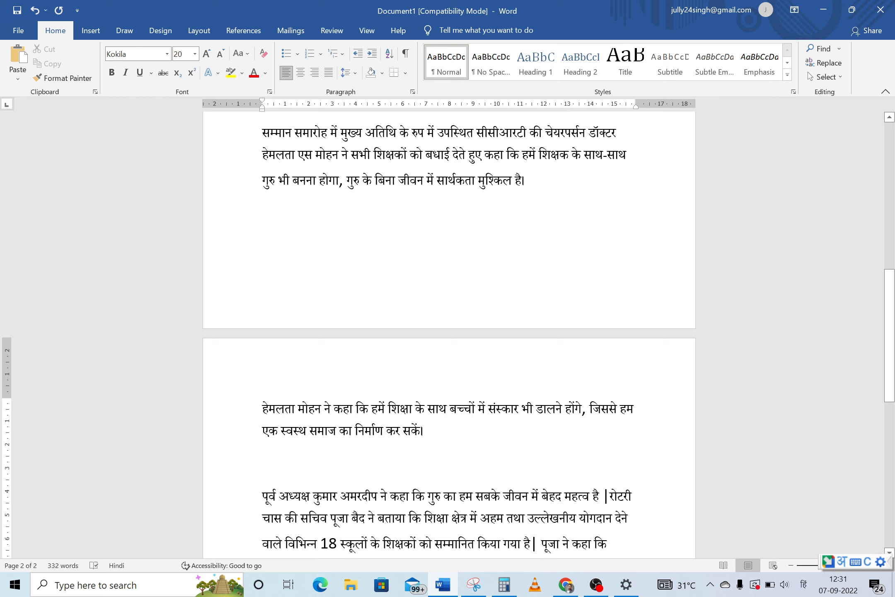
left_click(609, 495)
key("BackSpace")
key("BackSpace")
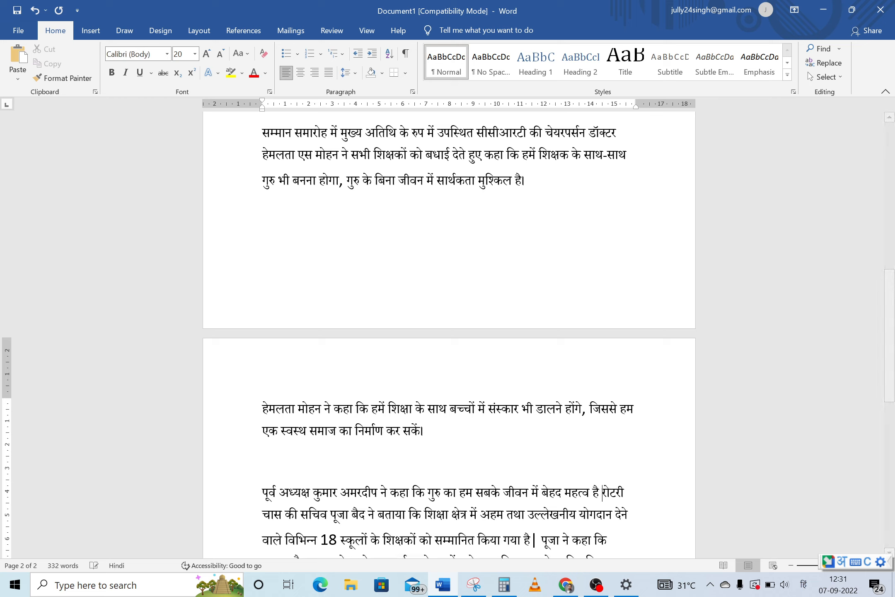
type("।")
key("Return")
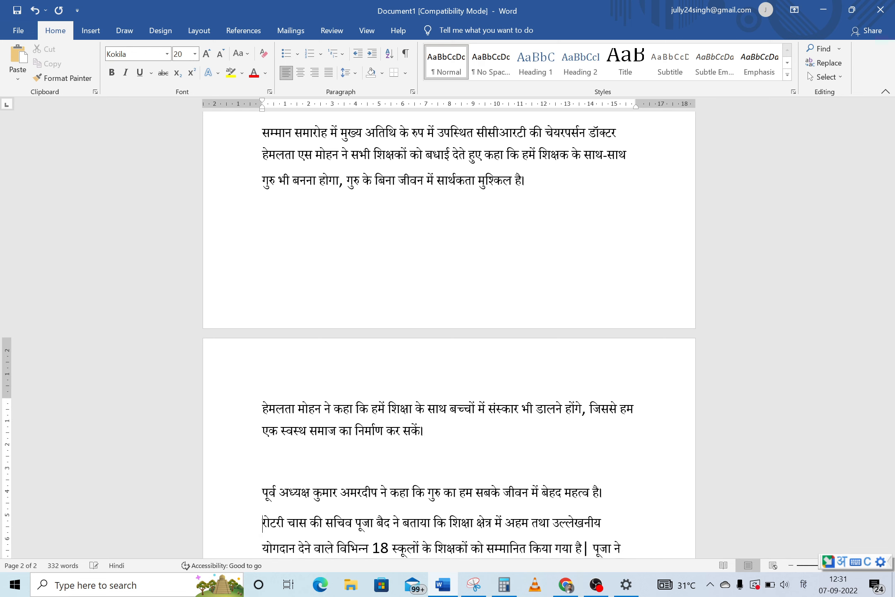
key("Return")
key("Down")
key("Down")
key("Down")
key("Down")
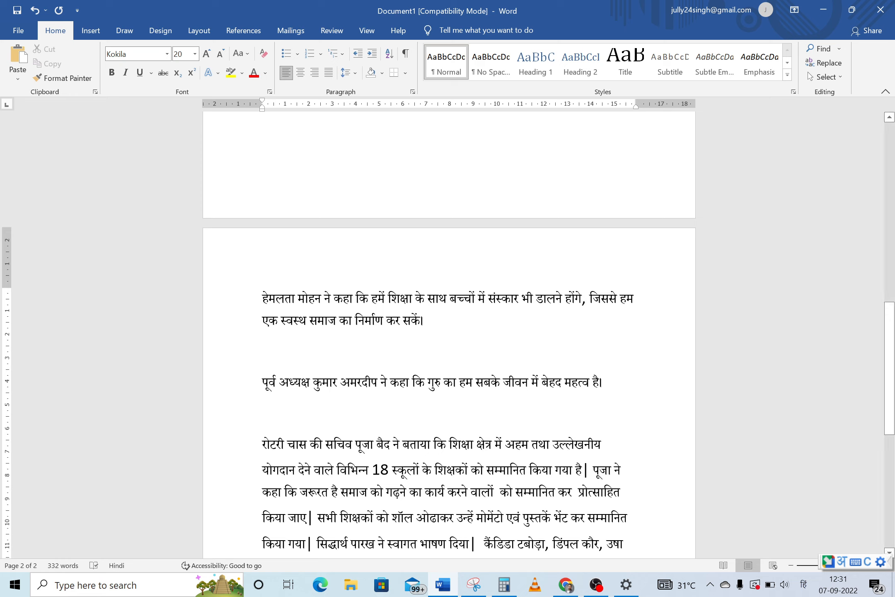
Replace the bars after सम्मानित किया गया है and प्रोत्साहित किया जाए with dandas, splitting off पूजा and सभी शिक्षकों paragraphs
left_click(589, 470)
key("BackSpace")
type("।")
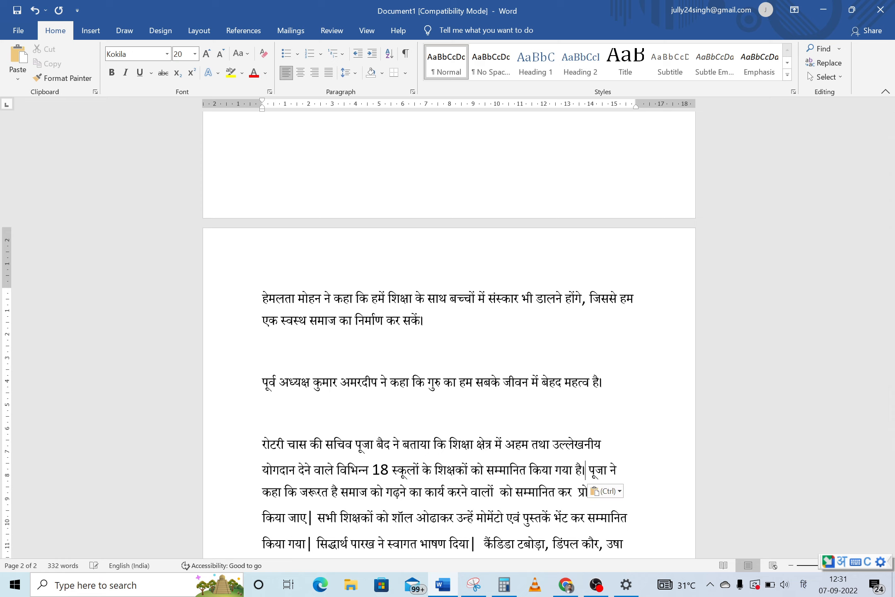
key("Return")
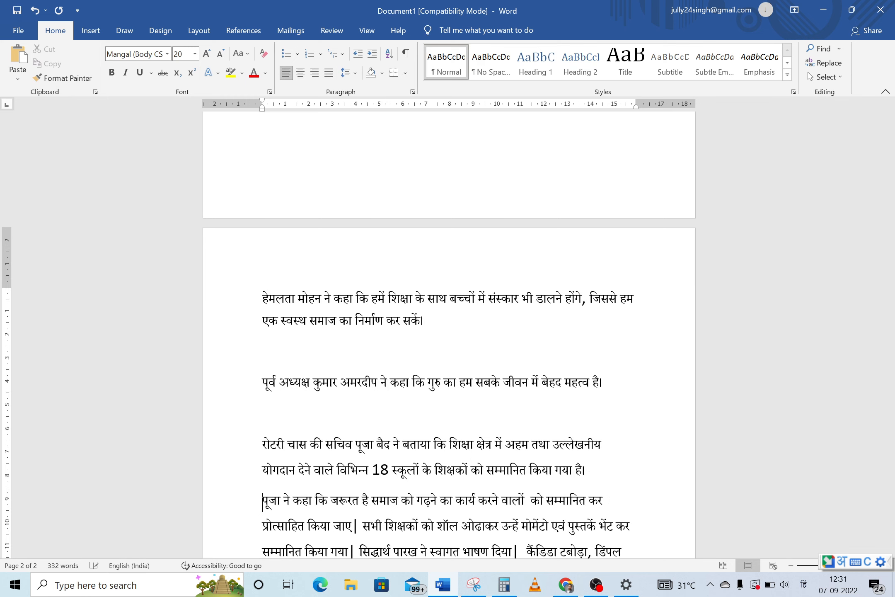
key("Return")
scroll(449, 336, "down", 2)
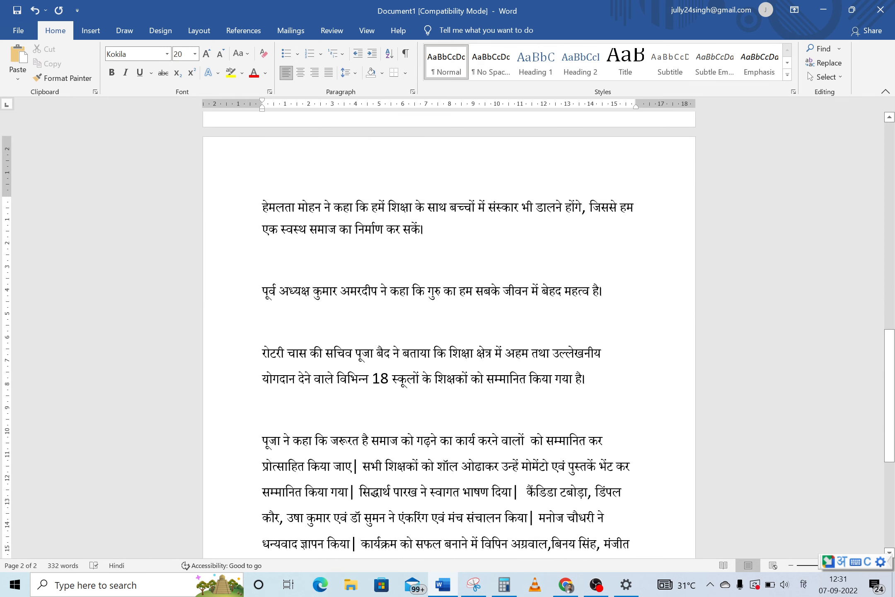
left_click(358, 466)
key("BackSpace")
type("।")
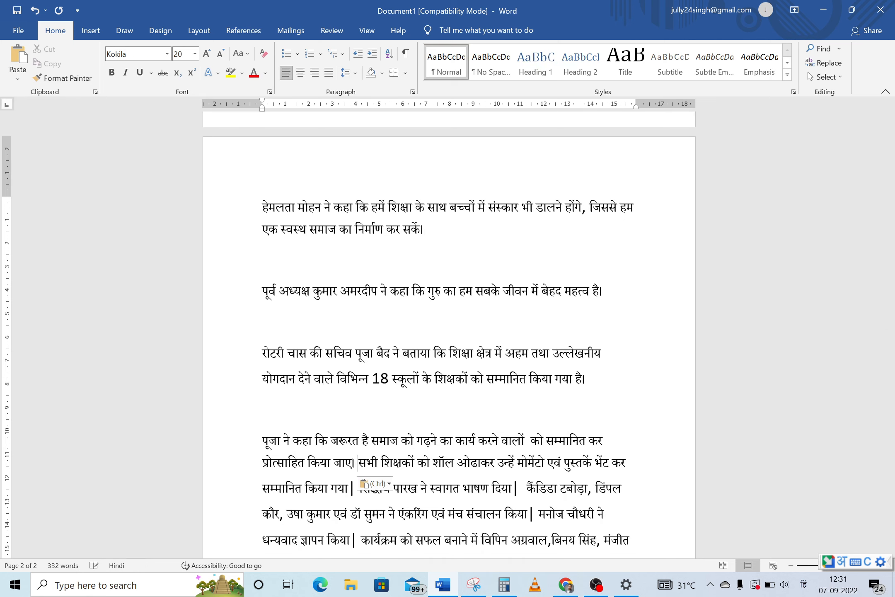
key("Return")
key("Return")
key("Down")
key("Down")
key("Down")
key("Down")
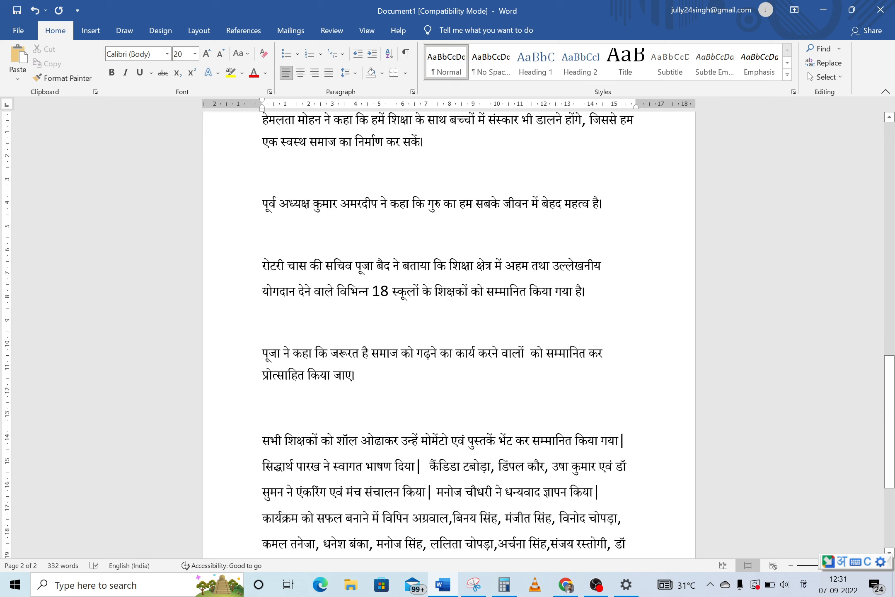
left_click(626, 440)
key("BackSpace")
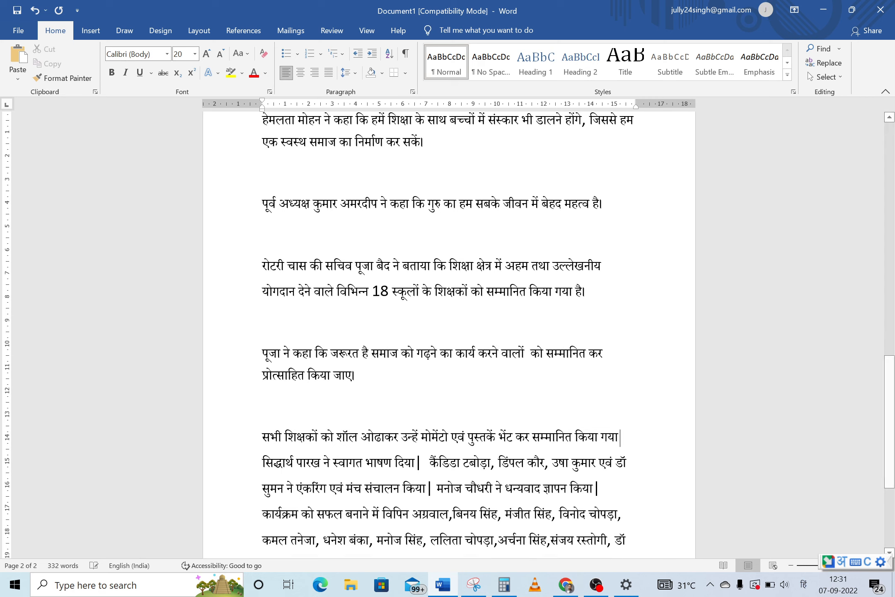
type("।")
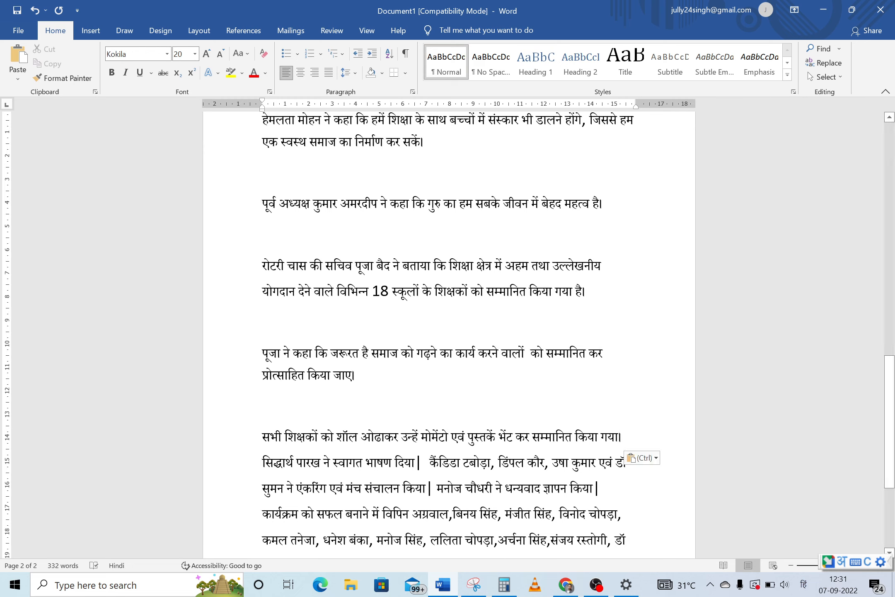
key("Return")
key("Return")
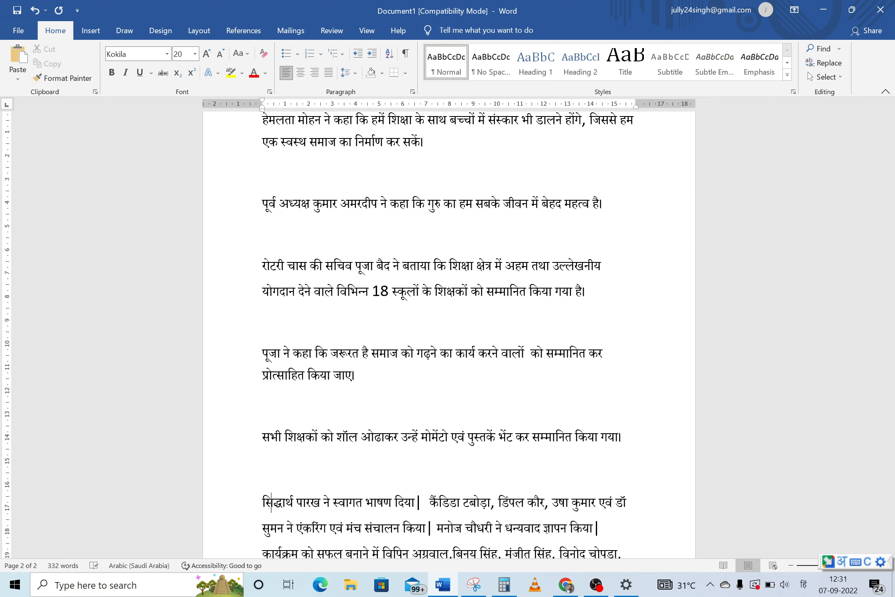
key("Right")
key("Right")
key("Right")
key("Right")
key("Right")
key("Right")
key("Right")
key("Right")
key("Right")
key("Right")
key("Right")
key("Right")
key("Right")
key("Right")
key("Right")
key("Right")
key("Right")
key("Right")
key("Right")
key("Right")
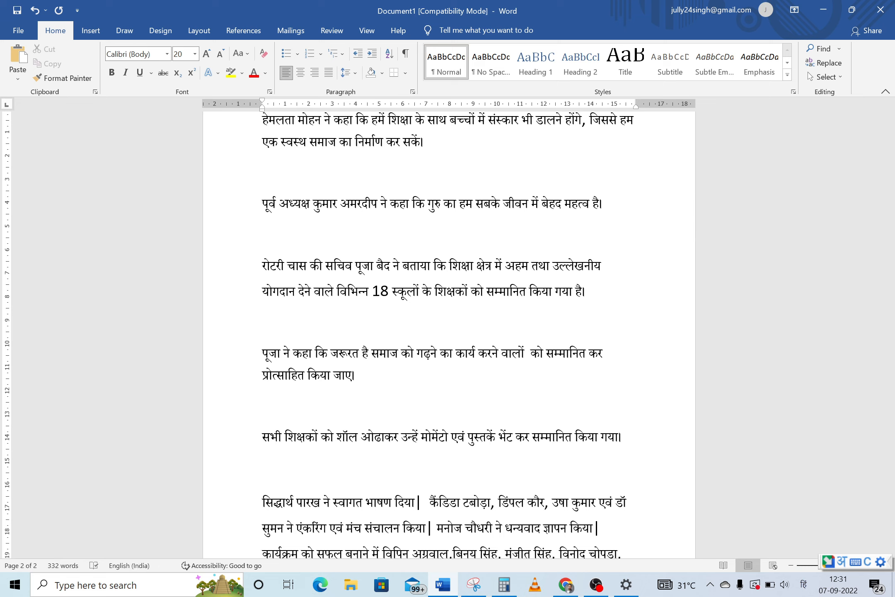
key("BackSpace")
type("।")
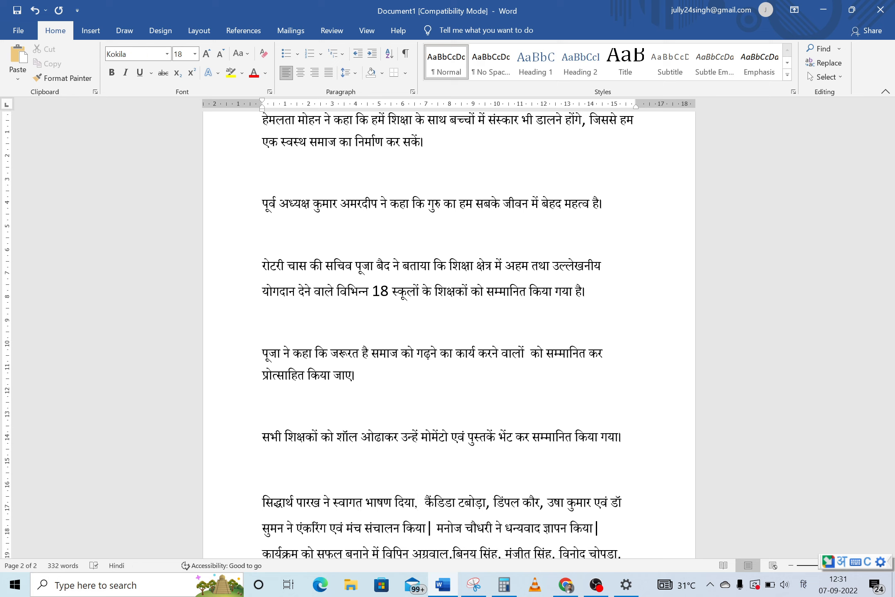
key("Delete")
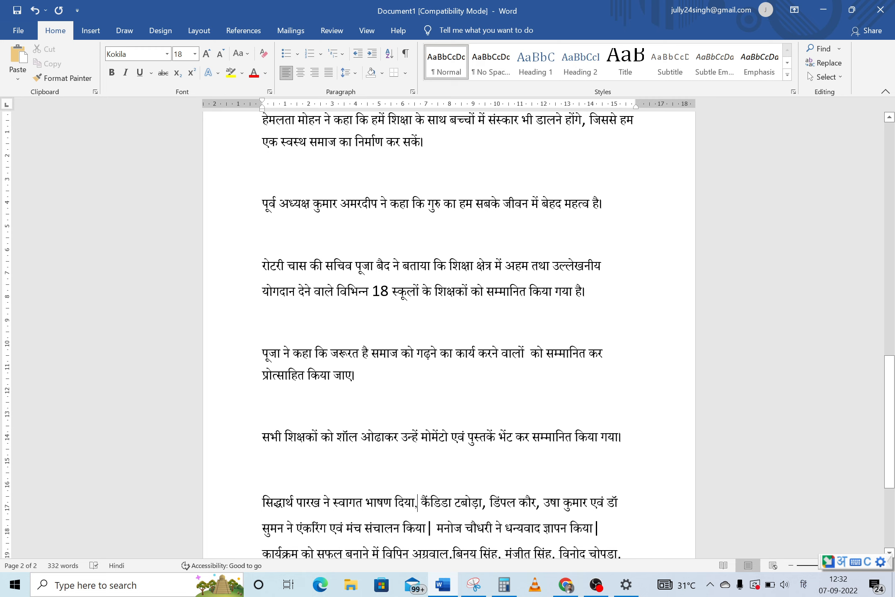
type("।")
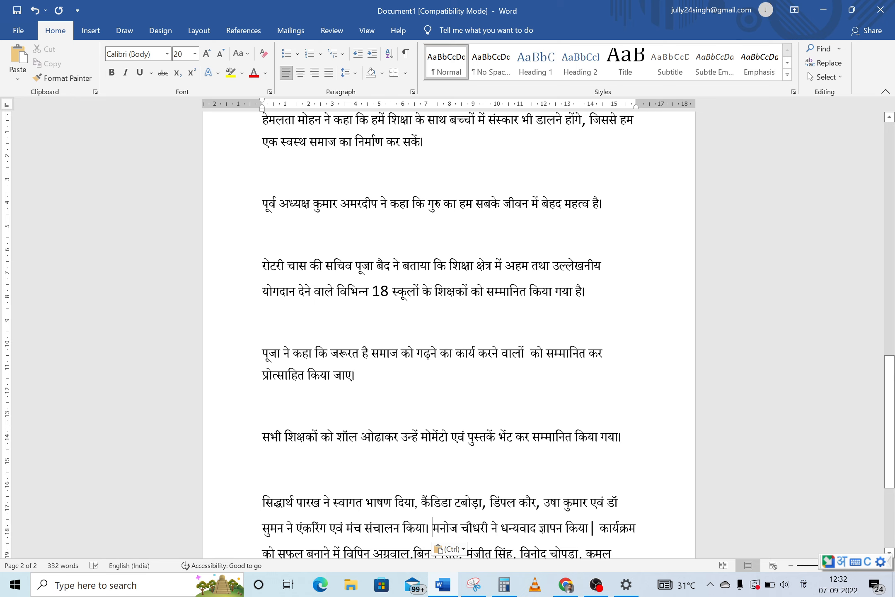
key("Return")
key("Return")
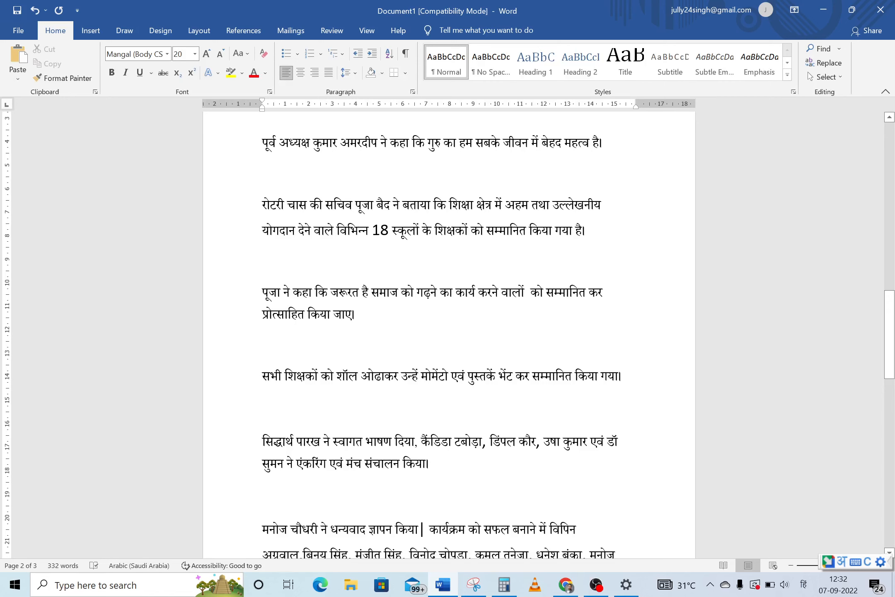
left_click(425, 529)
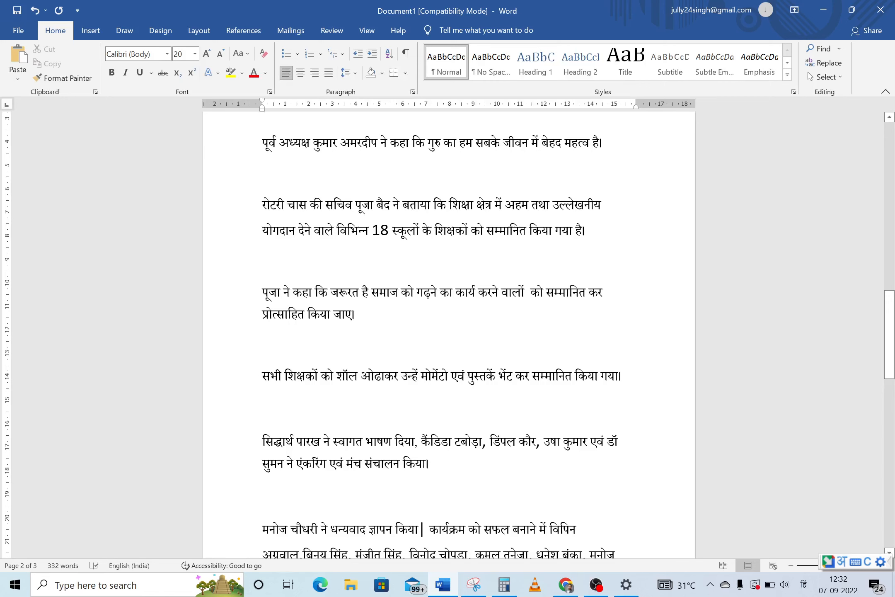
key("BackSpace")
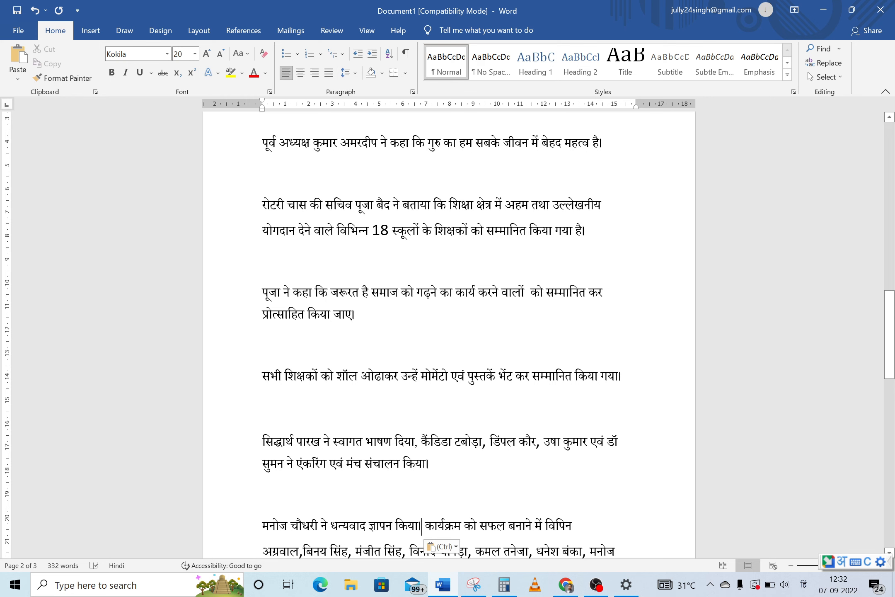
scroll(449, 331, "down", 5)
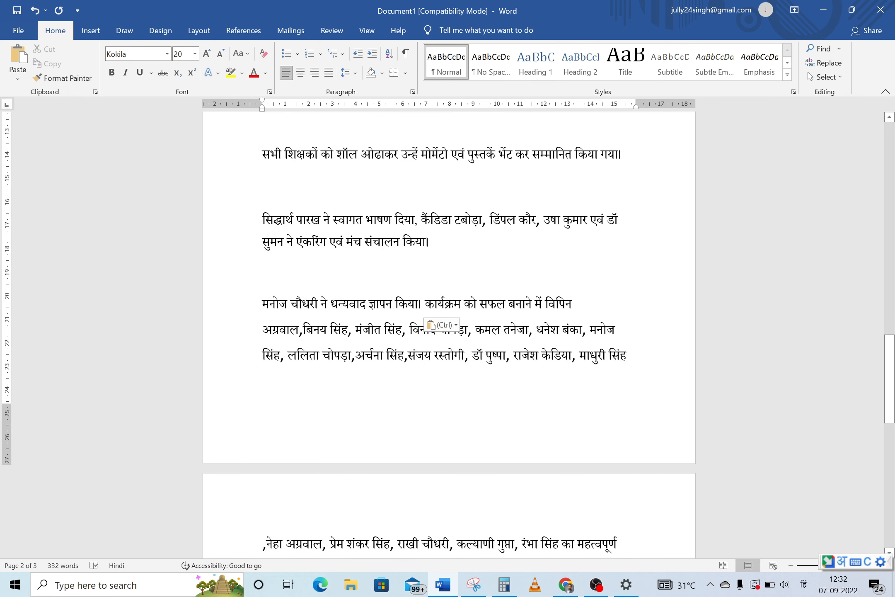
key("Up")
key("Up")
key("Return")
key("Return")
key("Down")
key("Down")
key("Down")
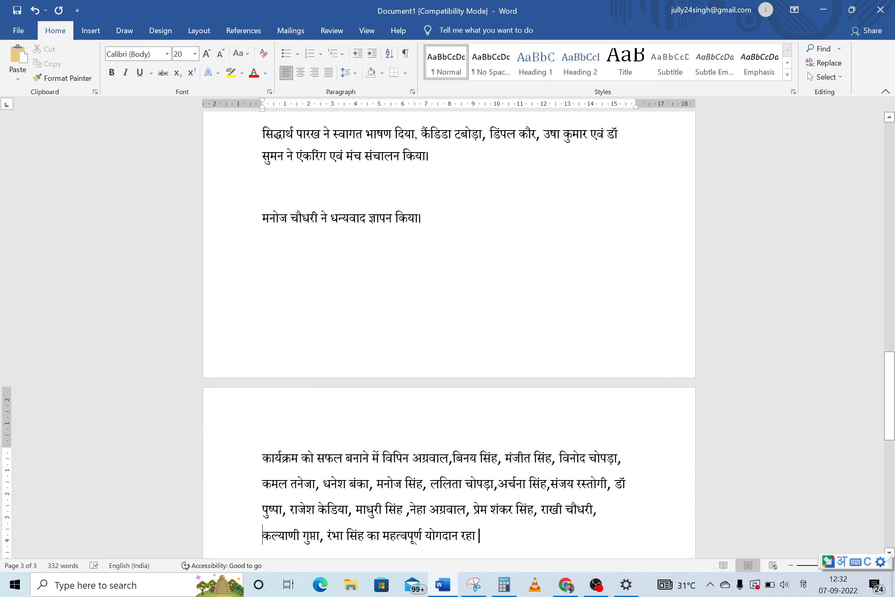
Add missing spaces after commas before बिनय, अर्चना, संजय and नेहा, and end the list with a danda after रहा
left_click(453, 458)
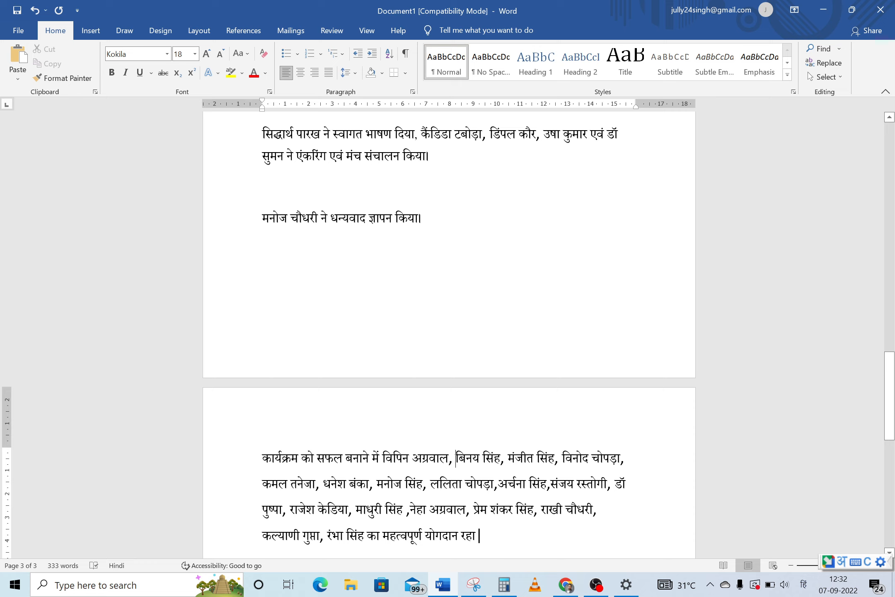
left_click(498, 484)
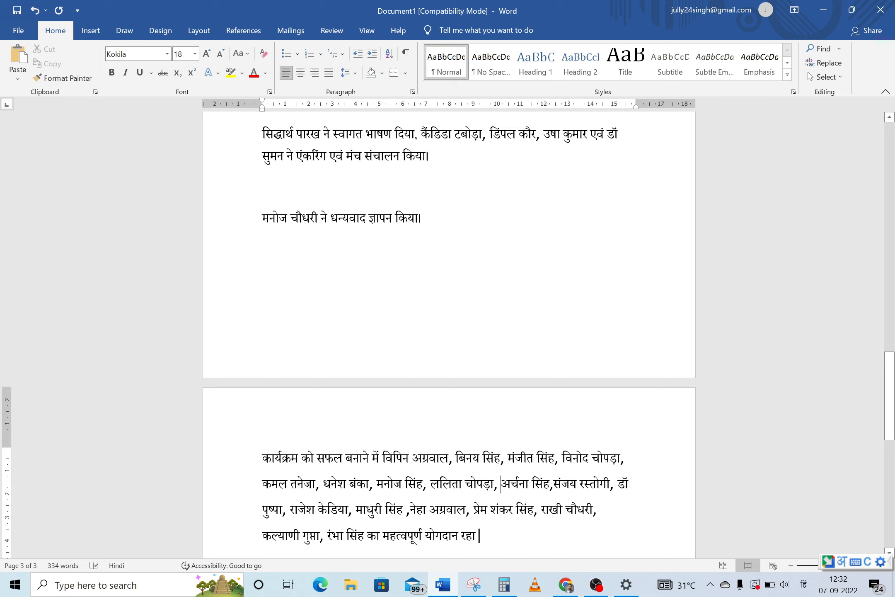
left_click(554, 484)
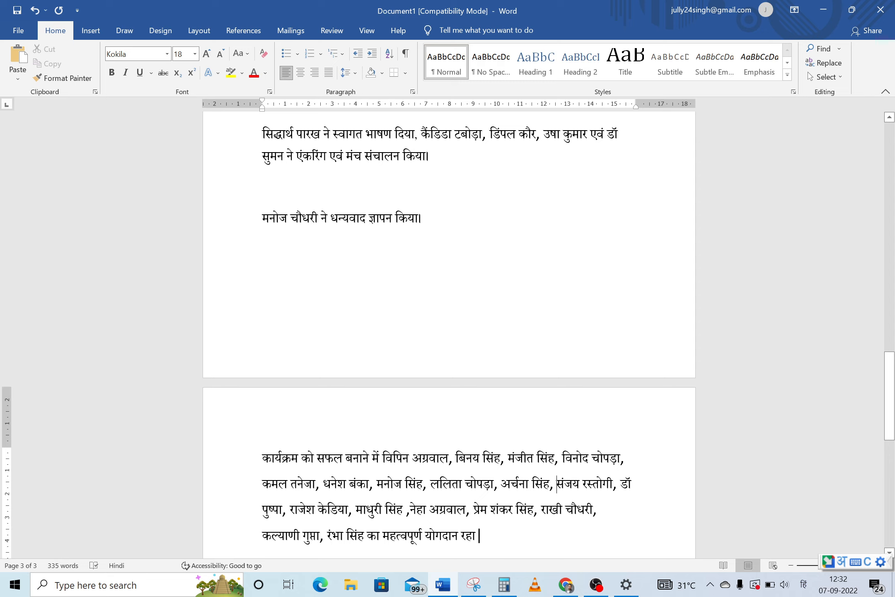
left_click(406, 509)
key("BackSpace")
key("Right")
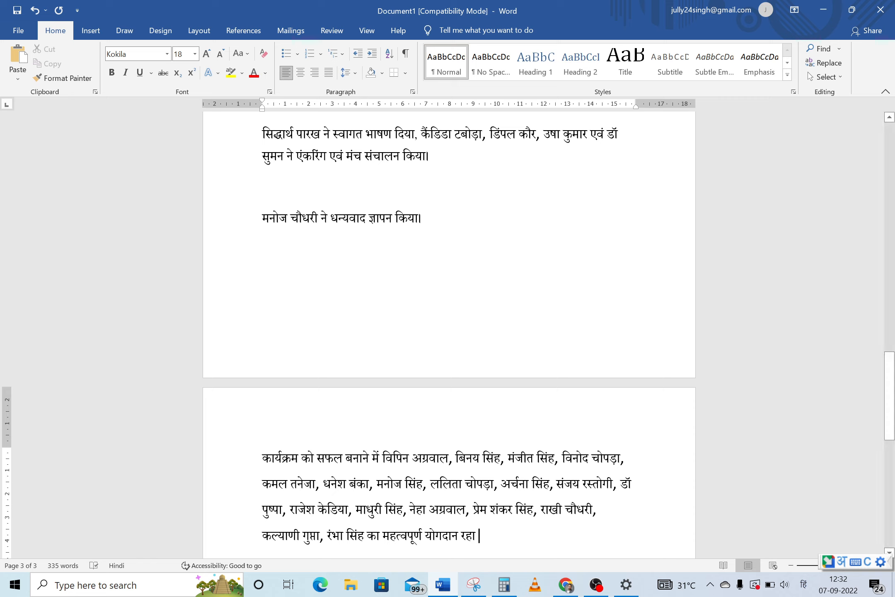
left_click(480, 535)
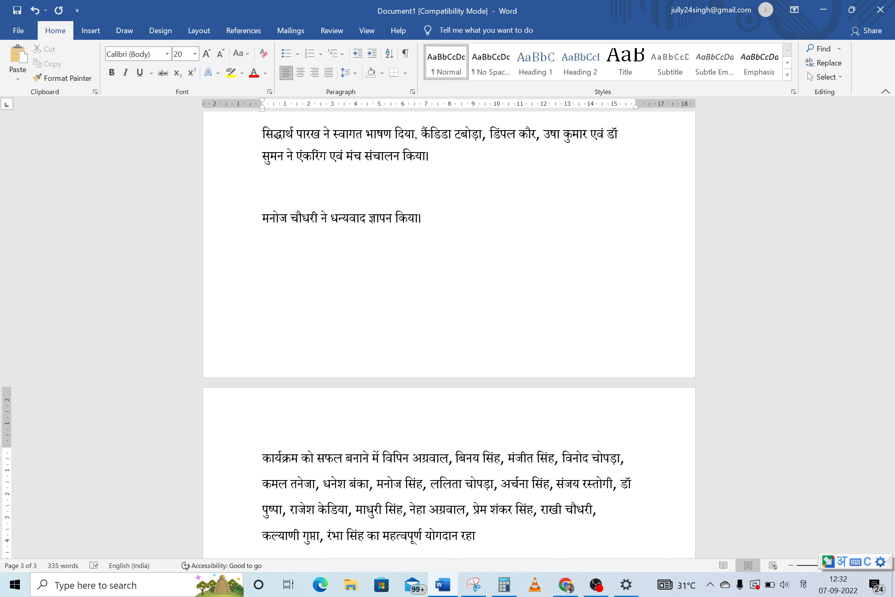
type("।")
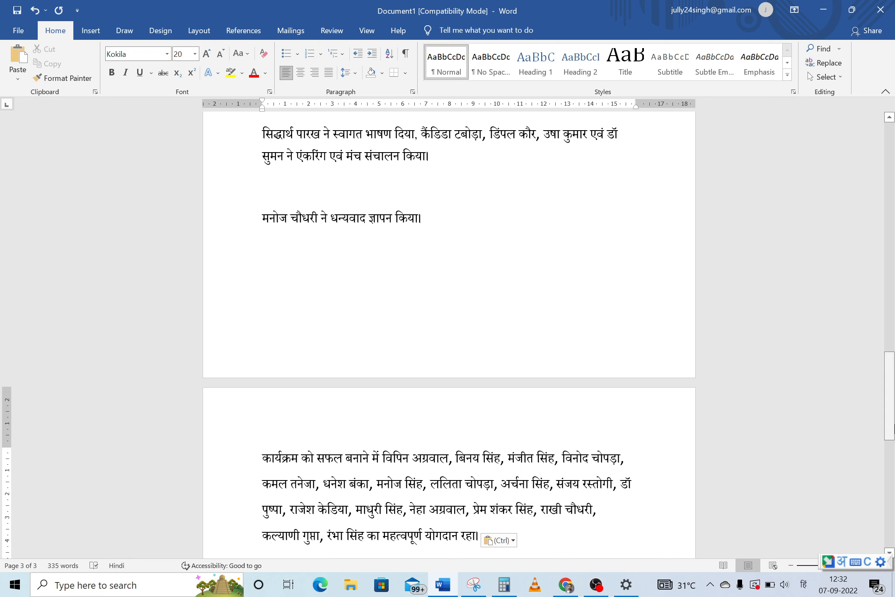
left_click_drag(889, 429, 889, 195)
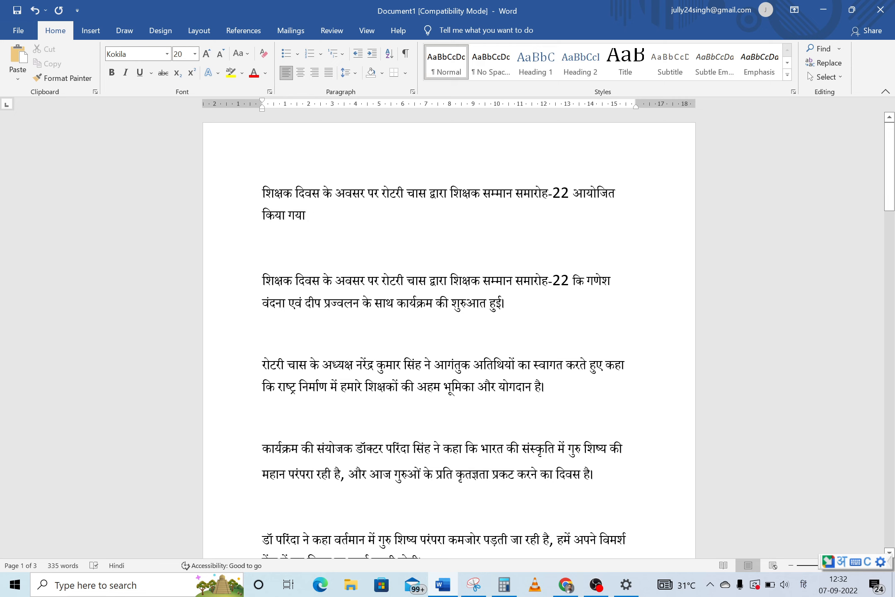
Copy शिक्षक दिवस and prefix the fourth (संयोजक) paragraph with 'शिक्षक दिवस :'
double_click(250, 201)
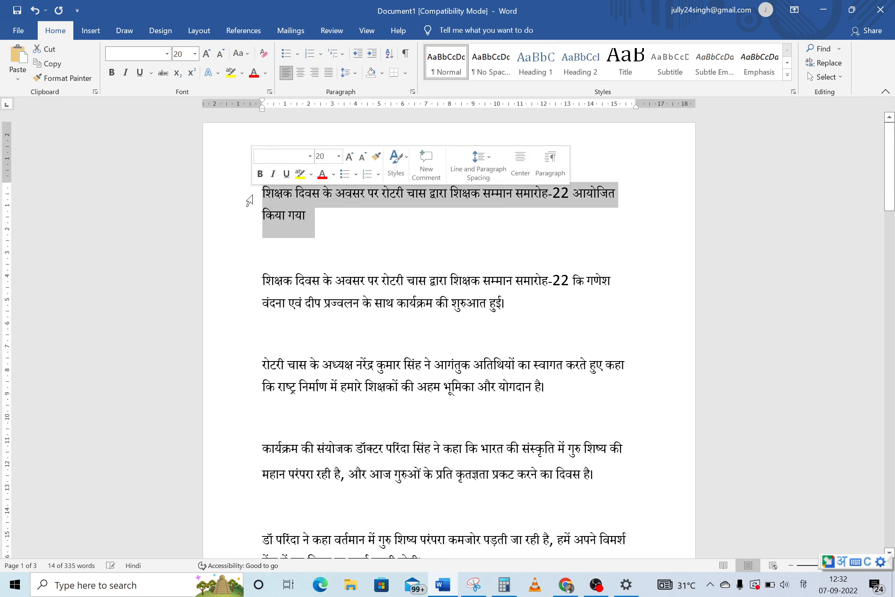
left_click(262, 336)
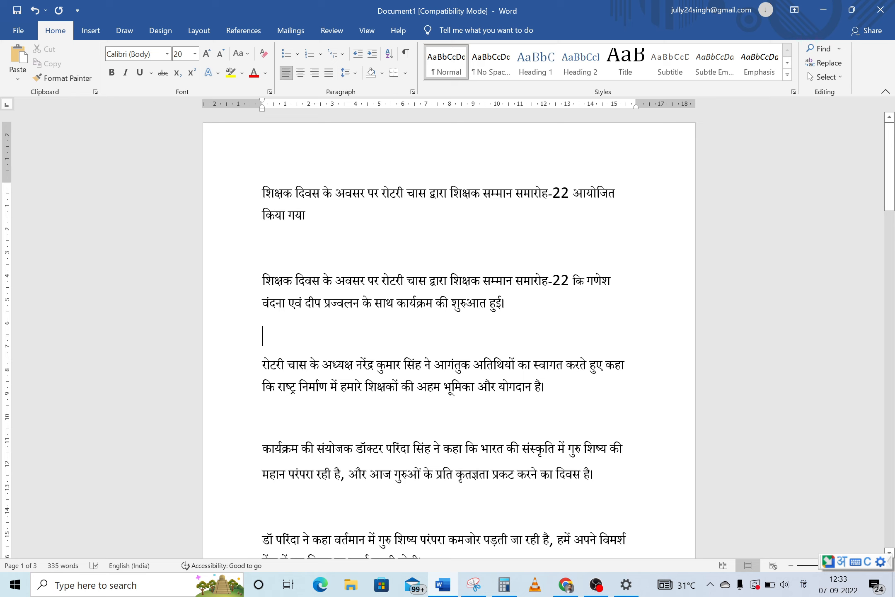
left_click_drag(263, 282, 319, 283)
key("ctrl+c")
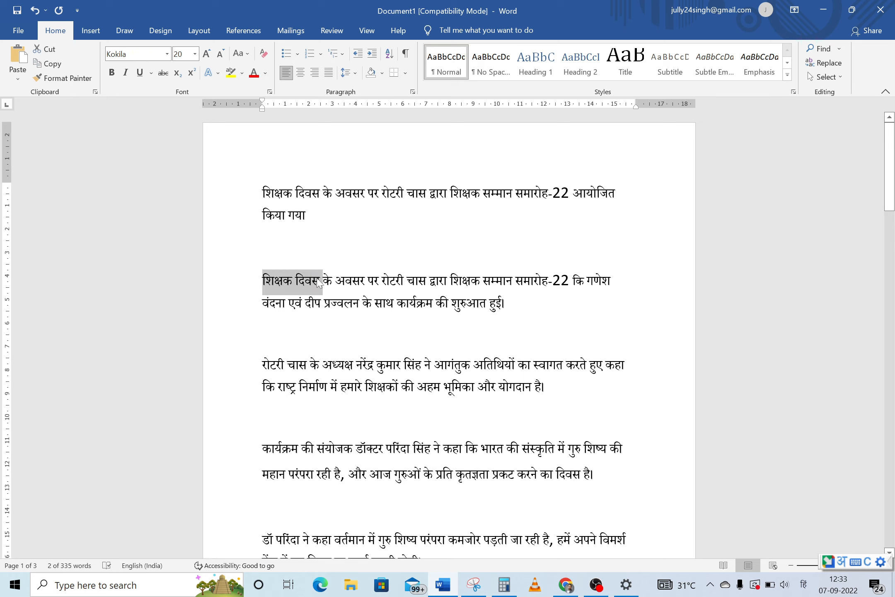
left_click(303, 436)
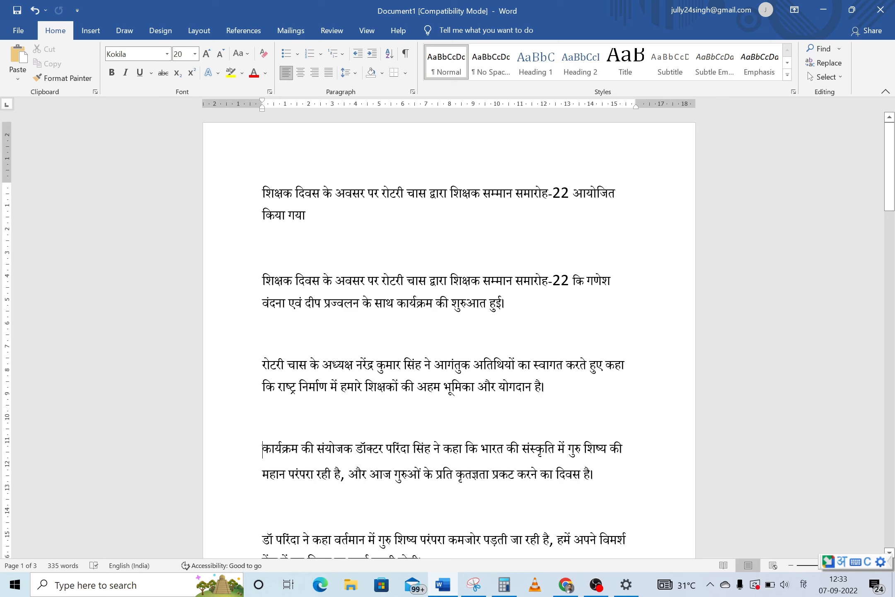
key("ctrl+v")
type(":")
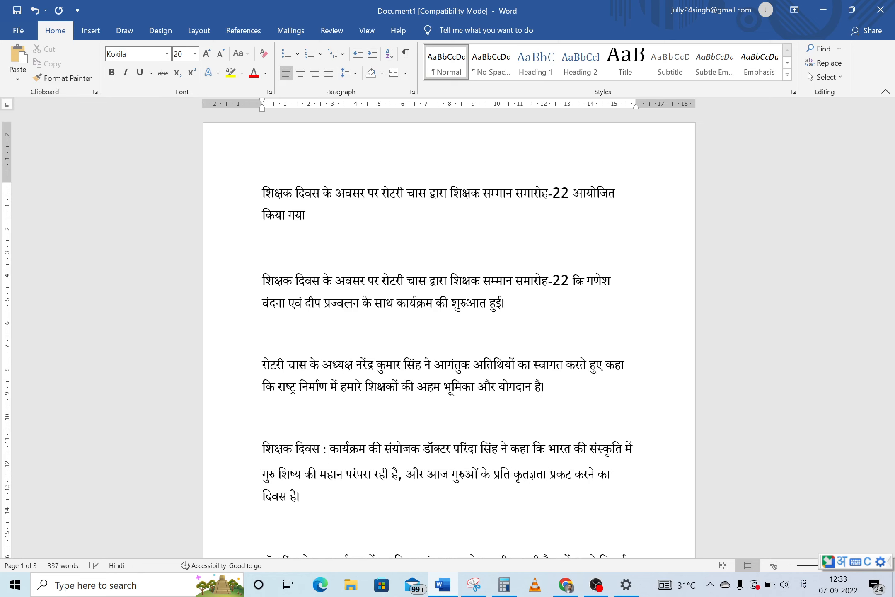
left_click_drag(888, 187, 893, 363)
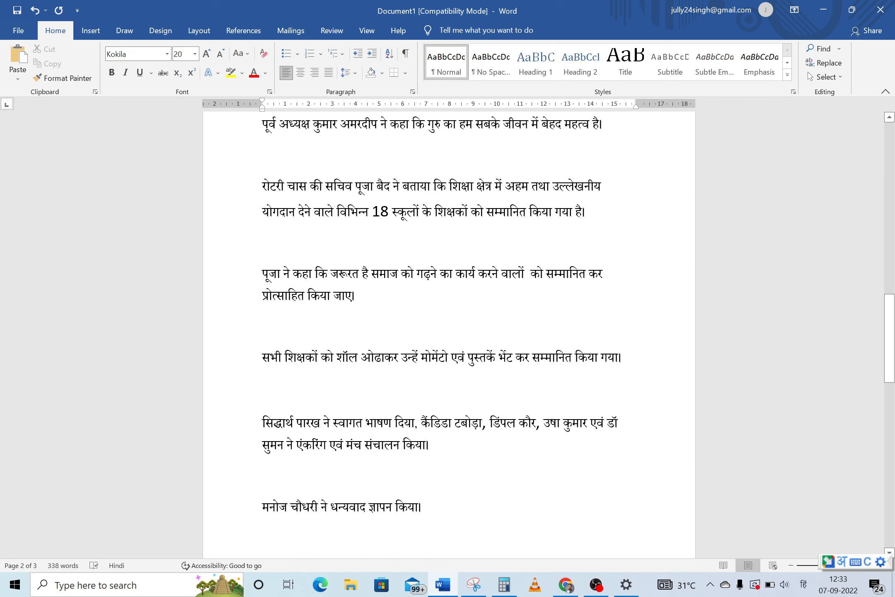
left_click(262, 423)
key("ctrl+v")
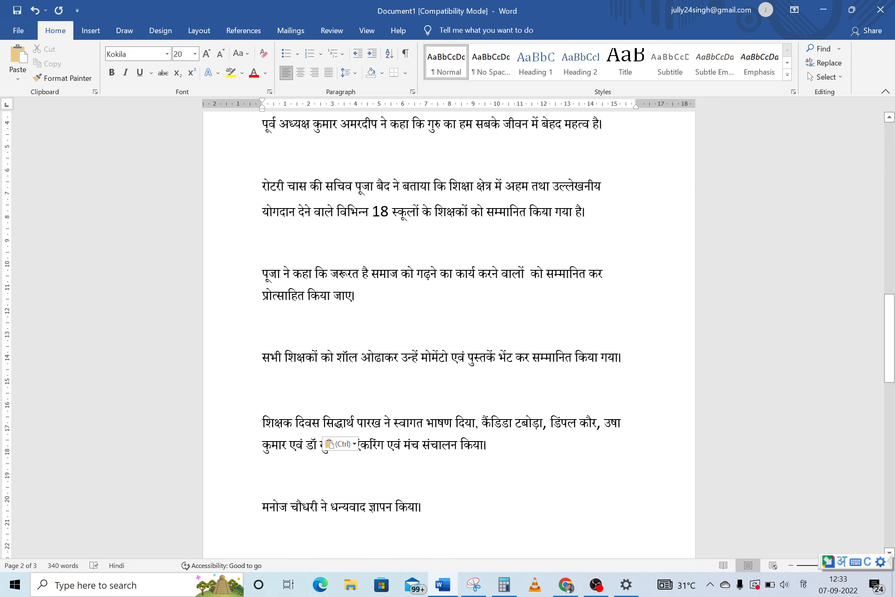
type(":")
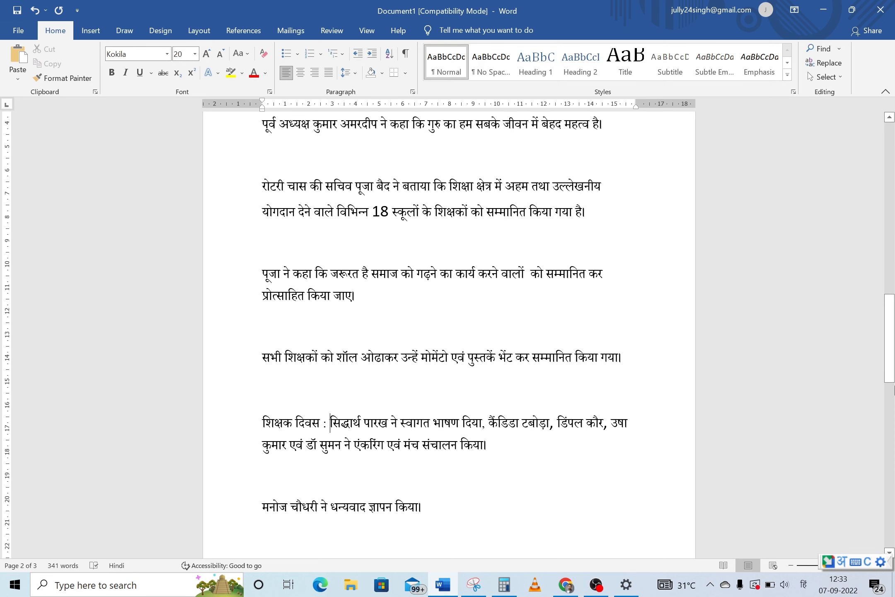
left_click_drag(893, 388, 893, 215)
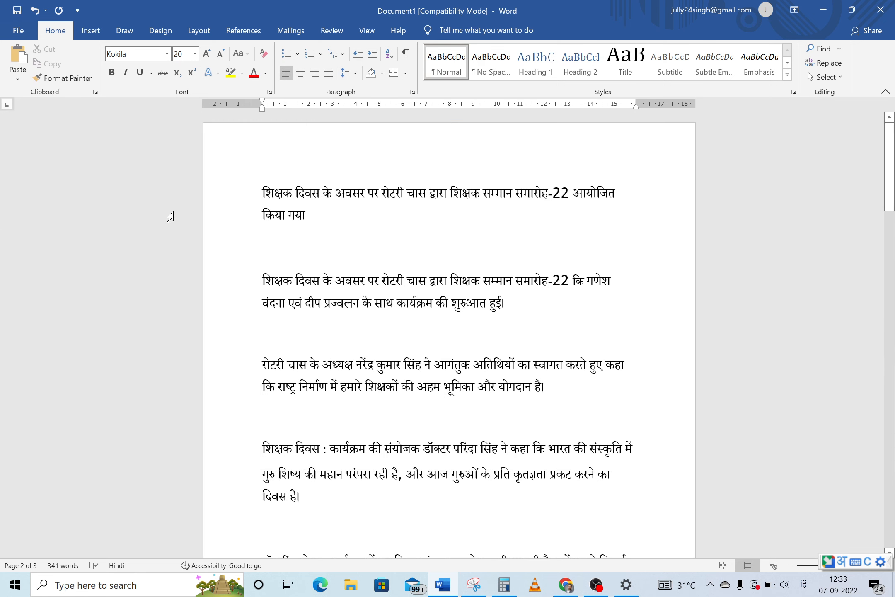
double_click(259, 202)
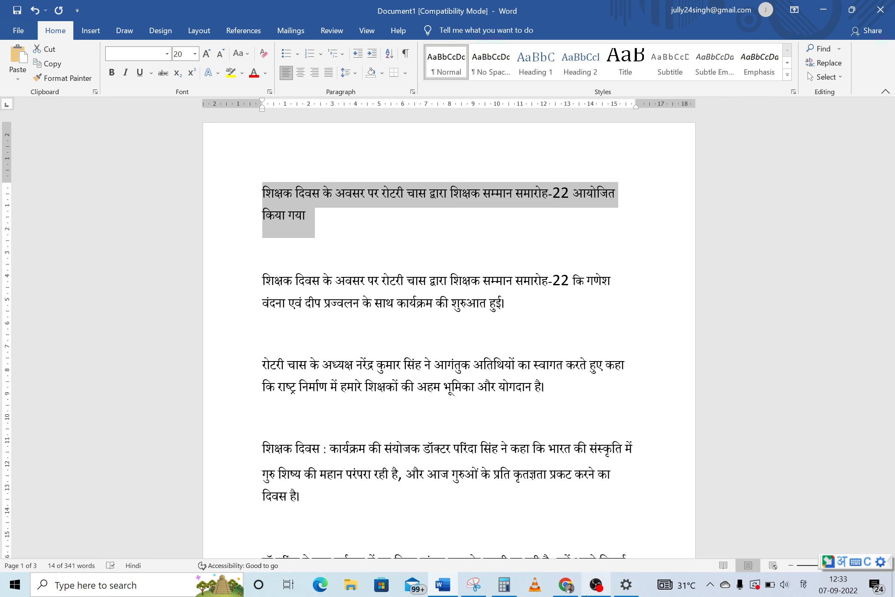
left_click(566, 585)
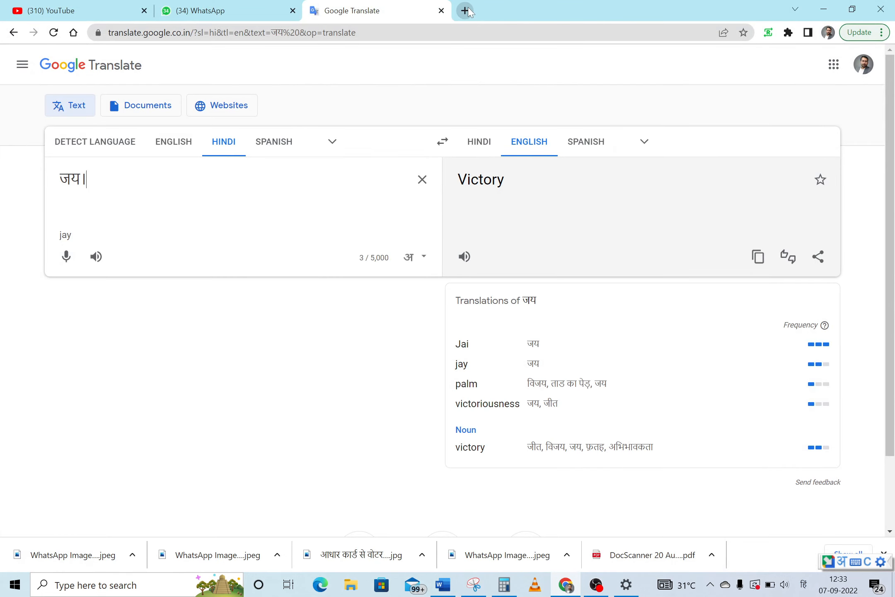
Load iviewbokaro.com/wp-admin in a new tab, switching the input language to English first
left_click(465, 11)
type("i")
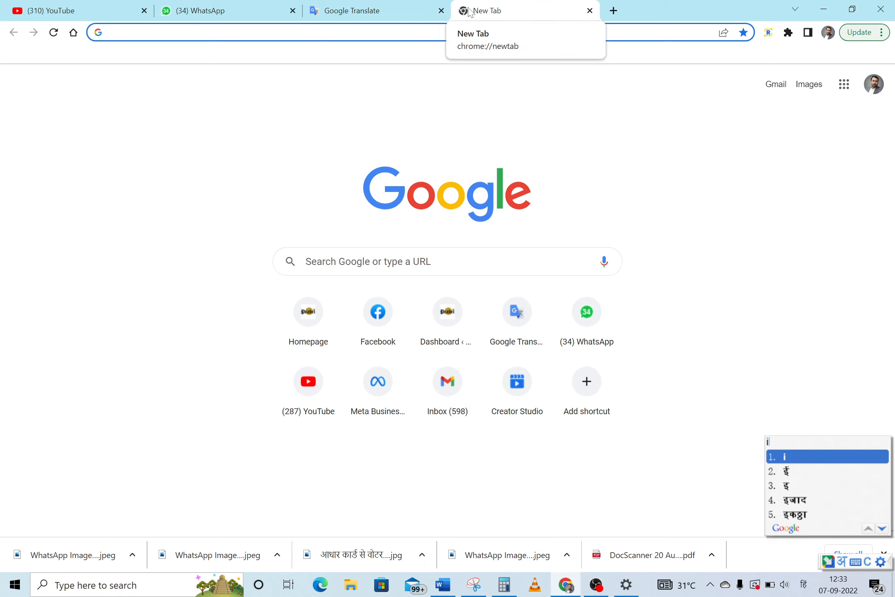
left_click(803, 585)
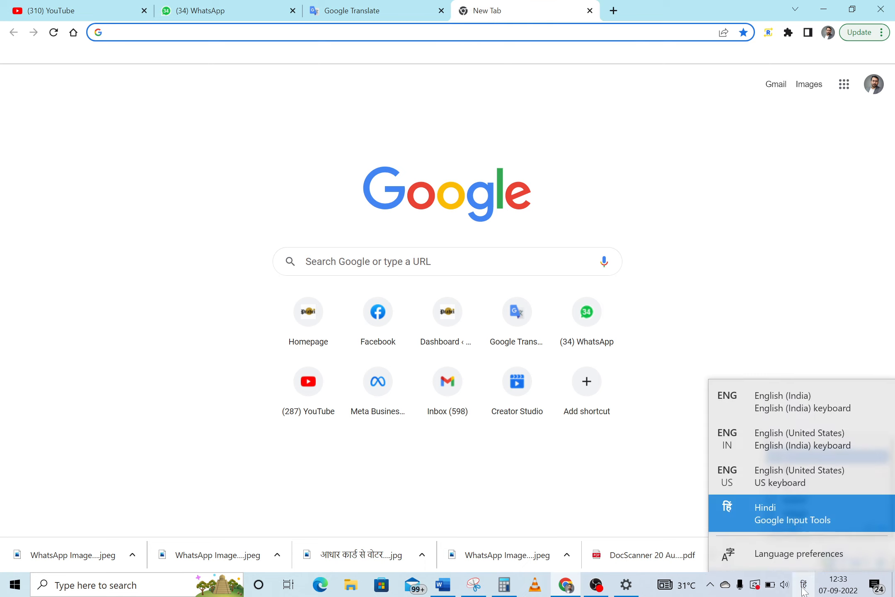
left_click(775, 399)
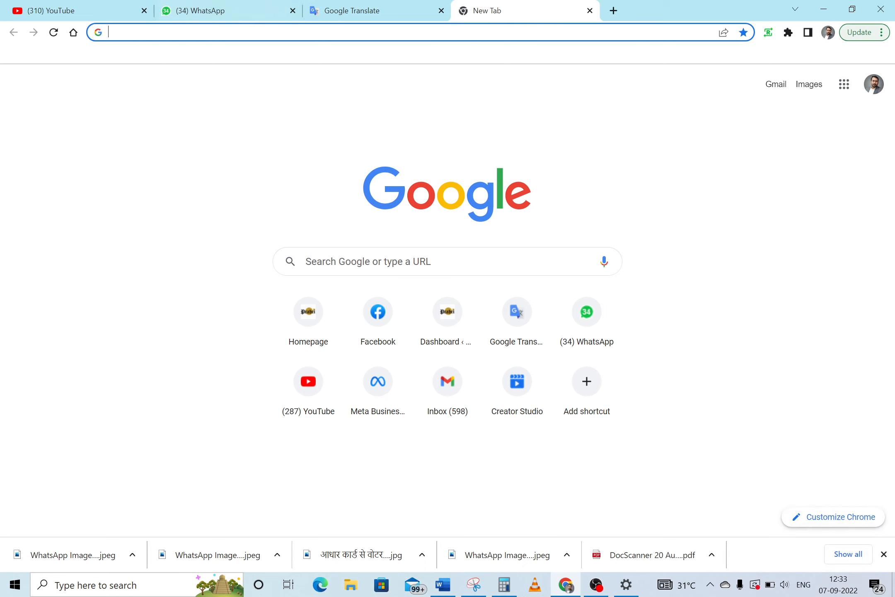
left_click(274, 33)
type("i")
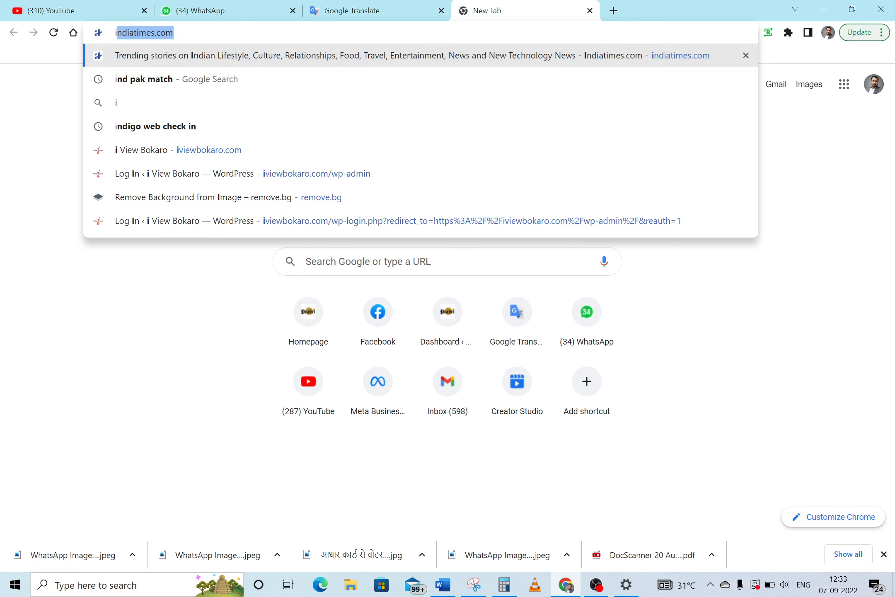
type("v")
key("End")
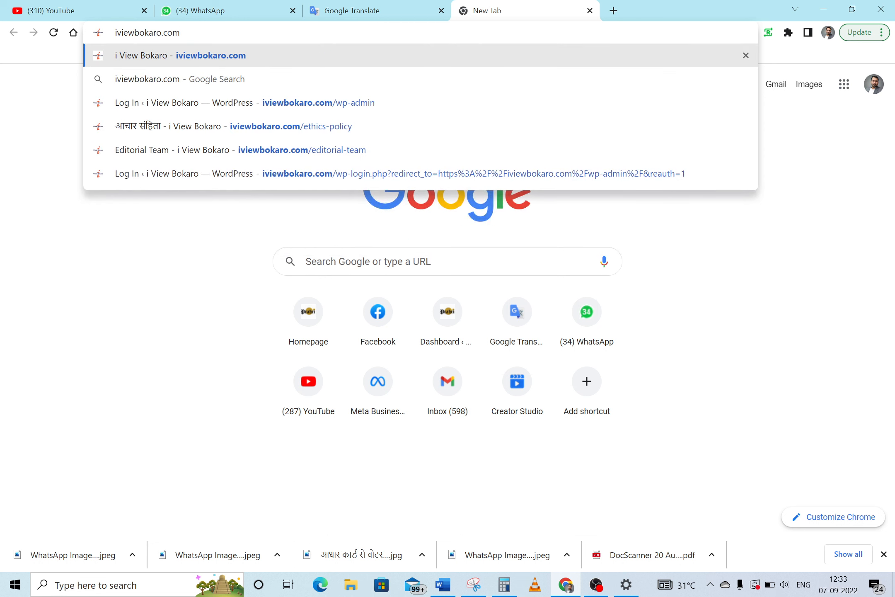
type("/wp-admin")
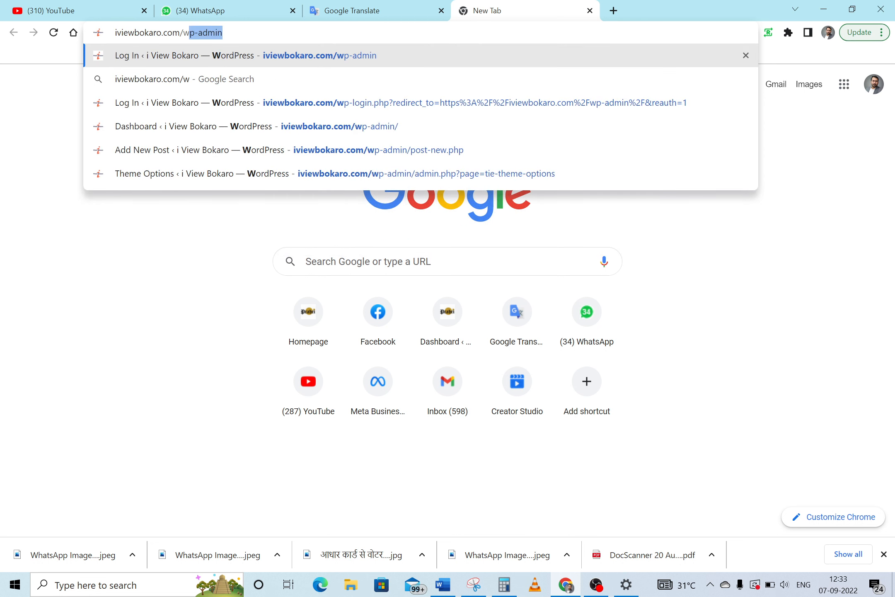
key("End")
key("Return")
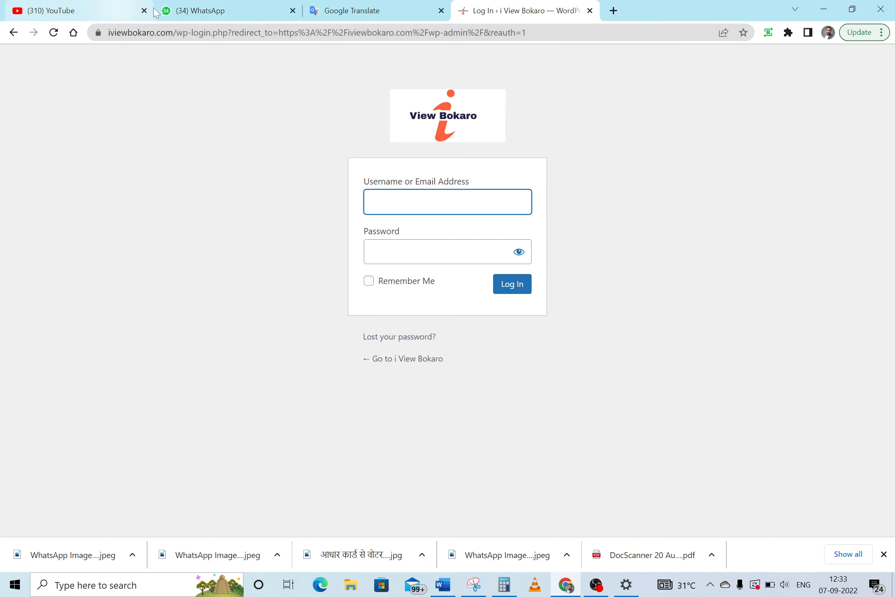
Sign in to the i View Bokaro admin with the saved username and the account password
left_click(214, 3)
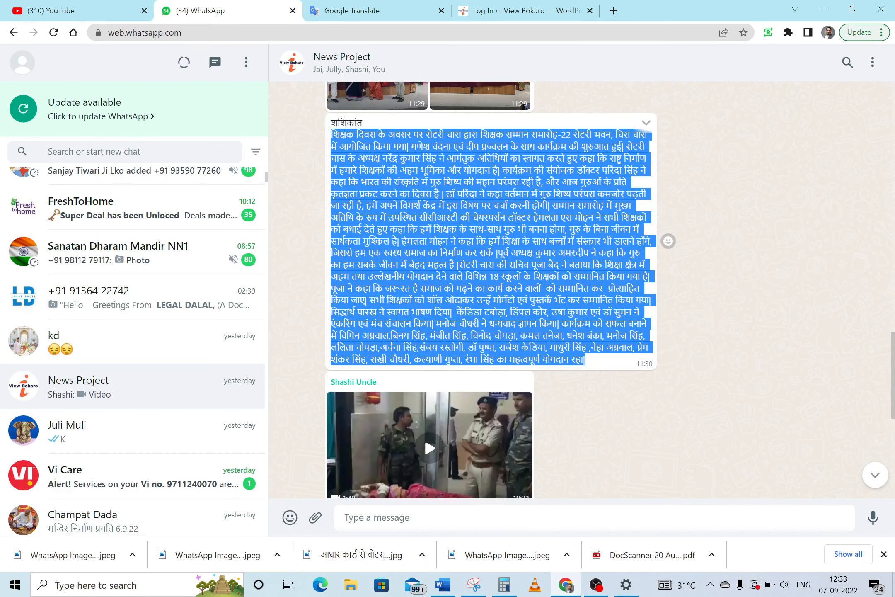
left_click(518, 11)
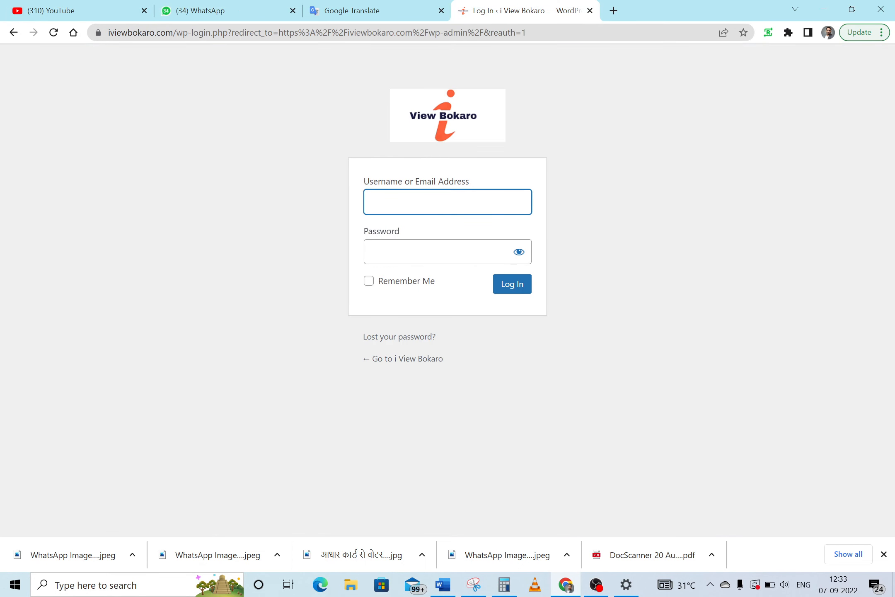
type("s")
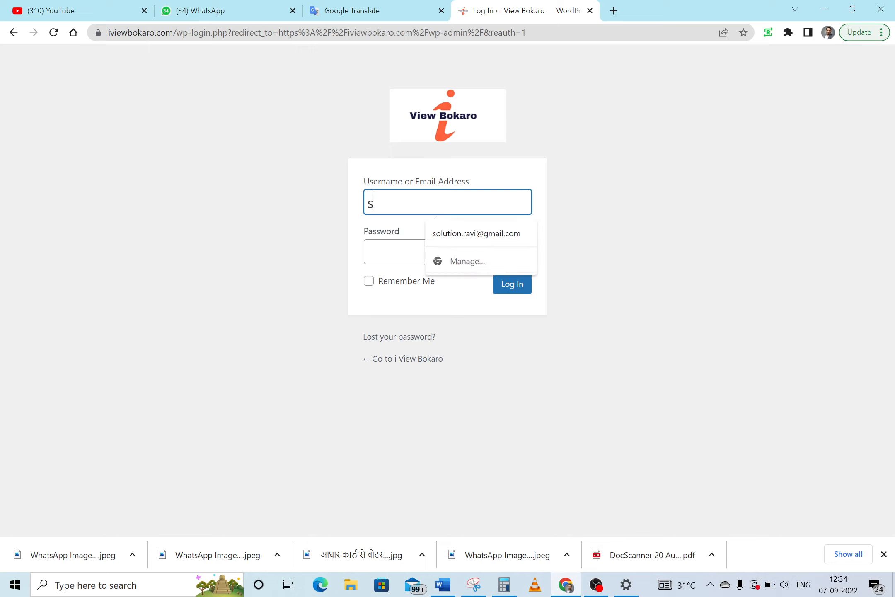
type("h")
key("Down")
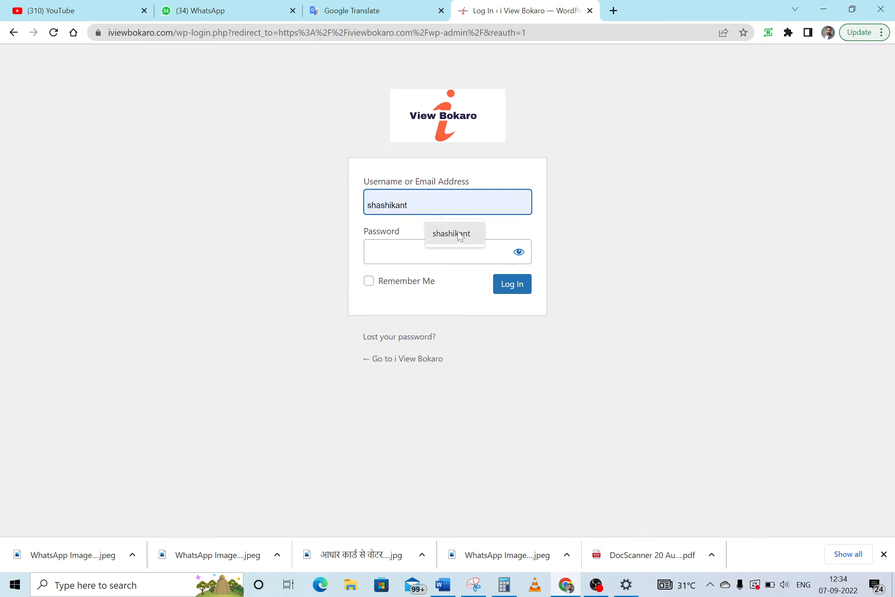
key("Return")
key("Tab")
type("****")
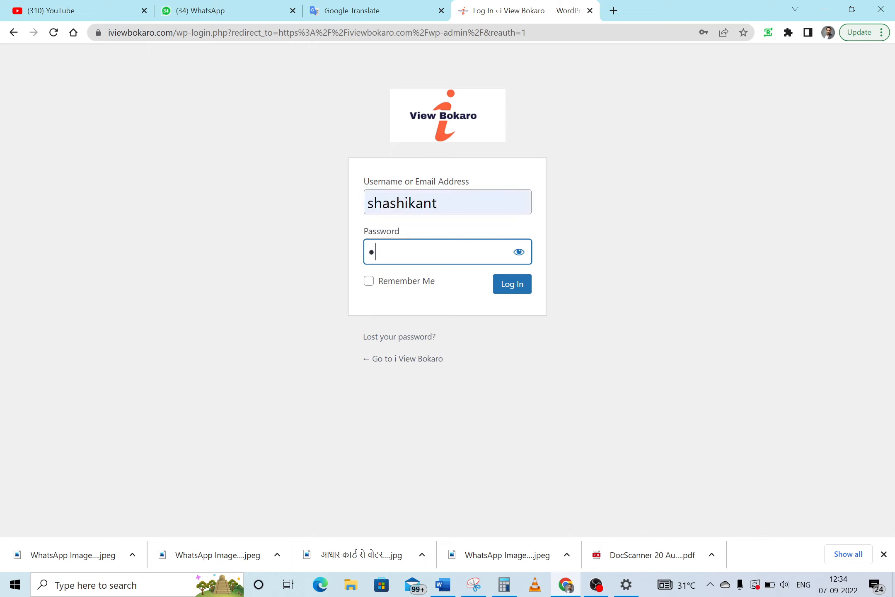
type("*******")
left_click(519, 256)
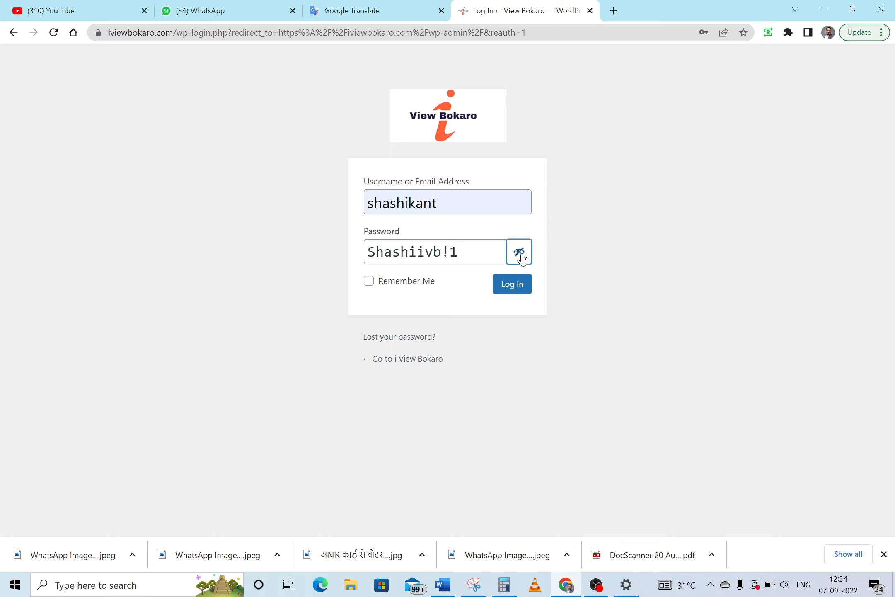
left_click(521, 257)
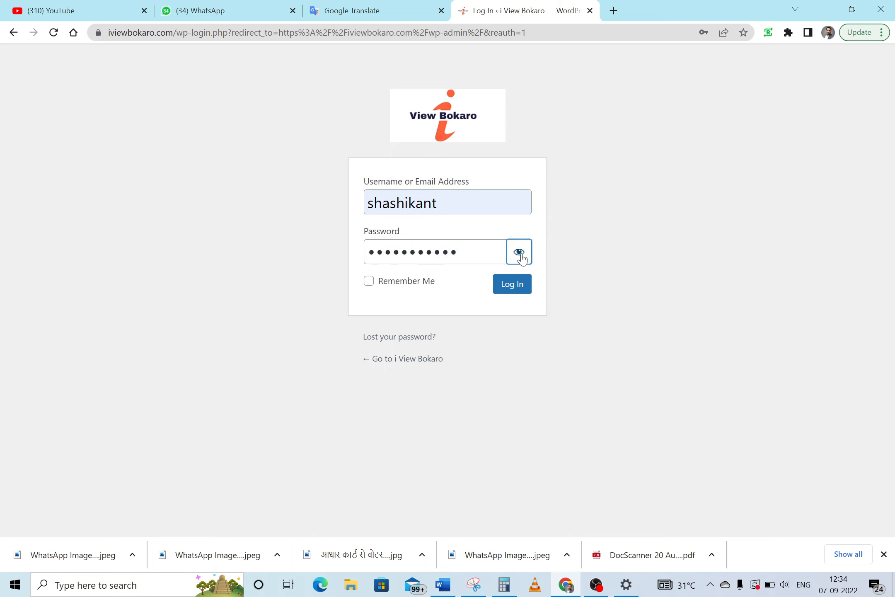
left_click(512, 292)
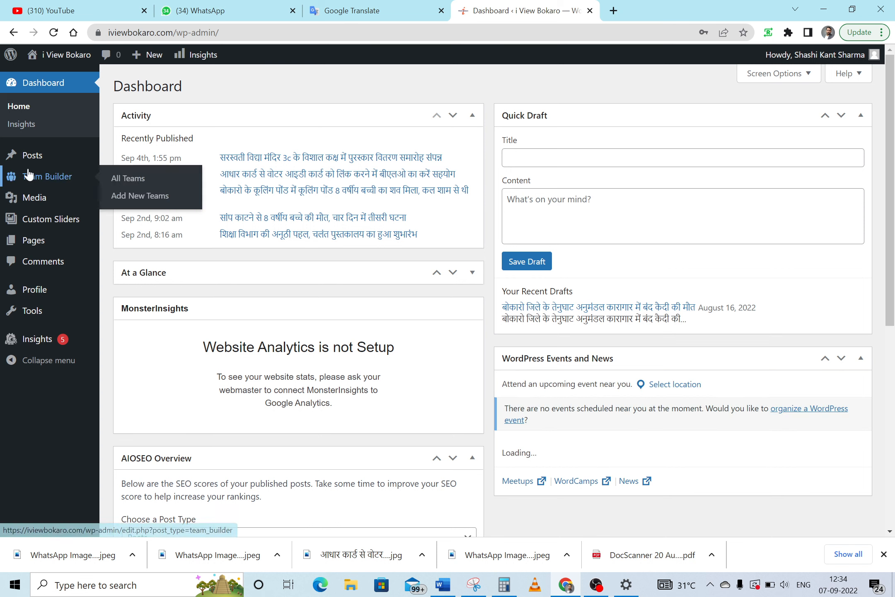
Create a new post and paste the Hindi Teachers' Day headline as its title, without the leading space
mouse_move(28, 166)
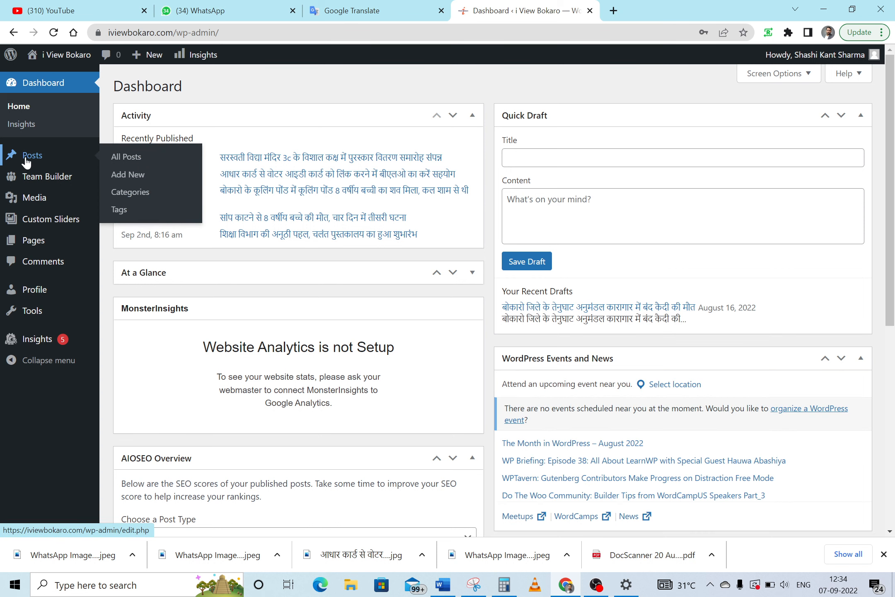
left_click(128, 174)
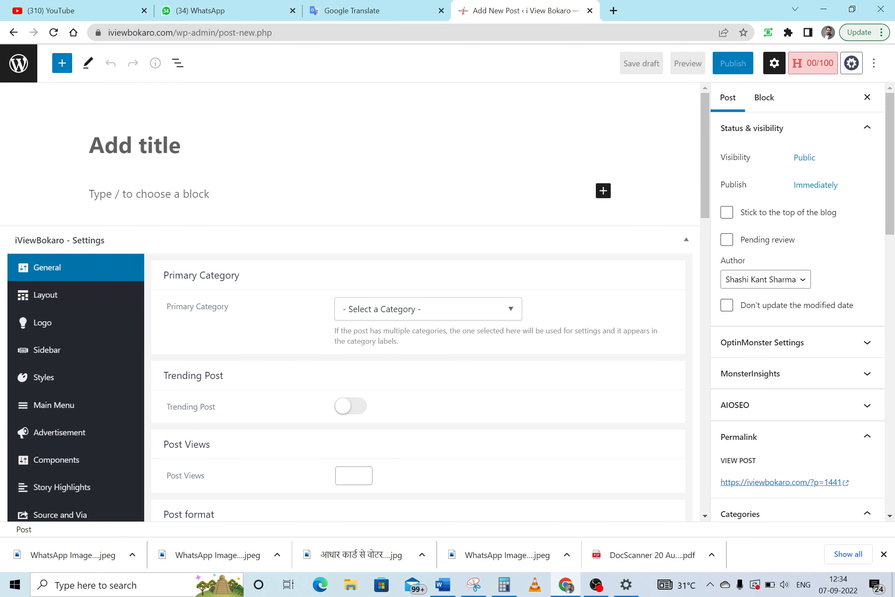
type("शिक्षक दिवस के अवसर पर रोटरी चास द्वारा शिक्षक सम्मान समारोह-22 आयोजित किया गया")
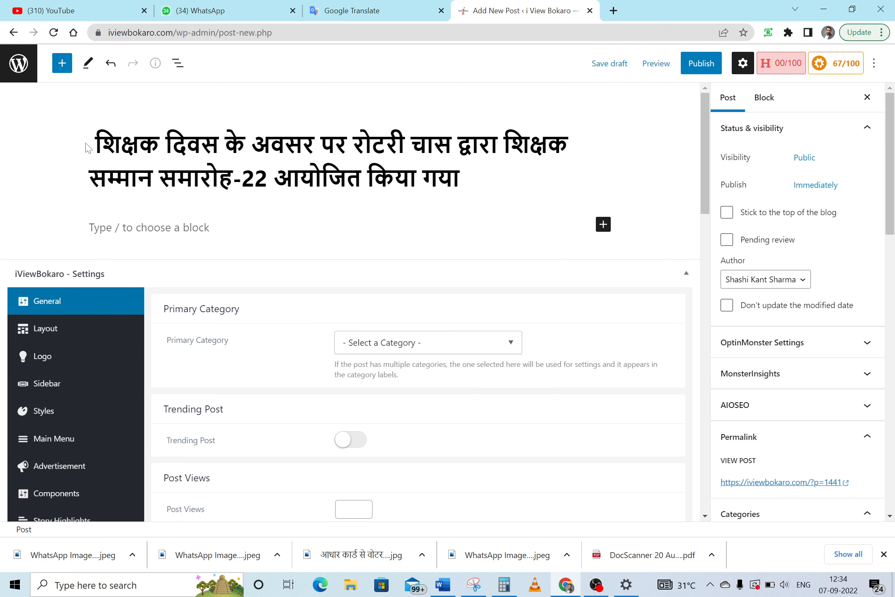
key("Delete")
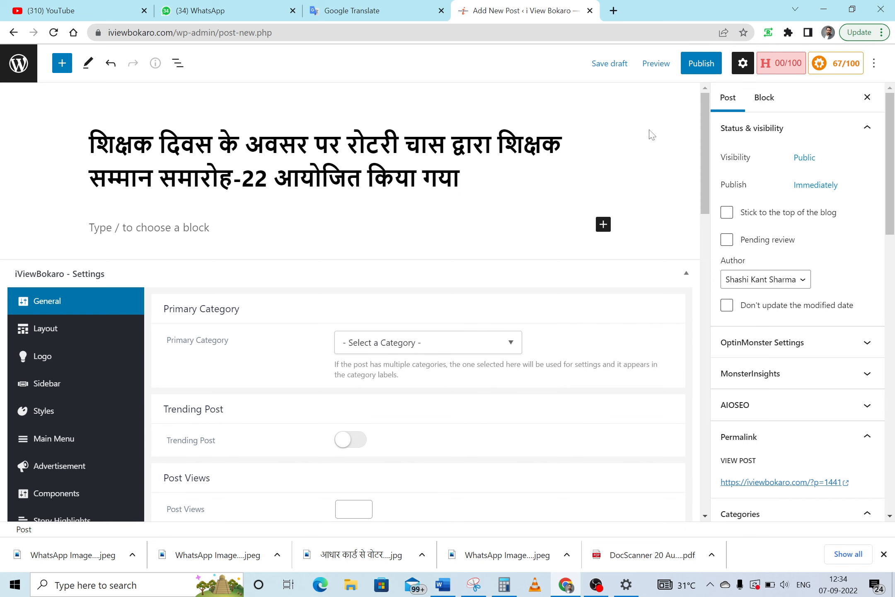
scroll(708, 172, "down", 1)
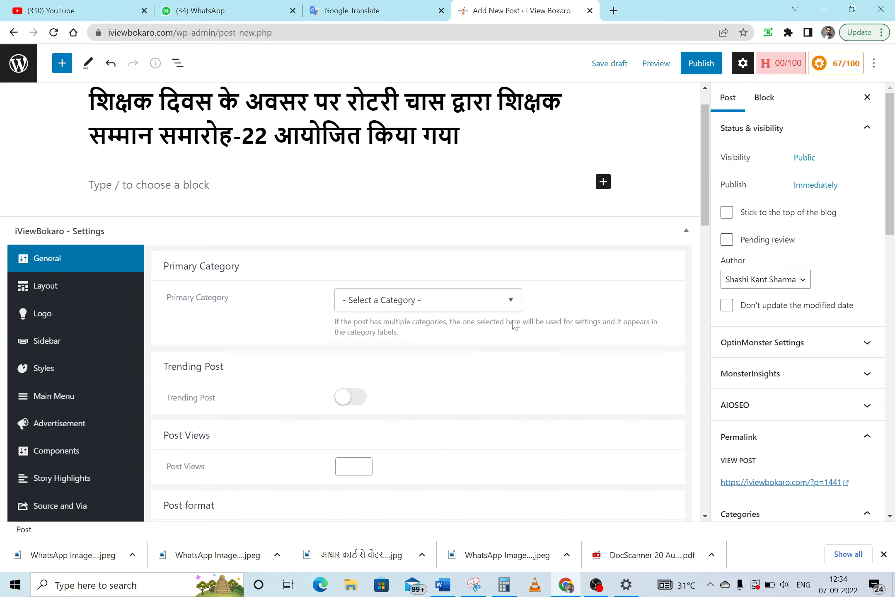
Copy the article body from the Word document and paste it into the post's empty paragraph block
left_click(443, 584)
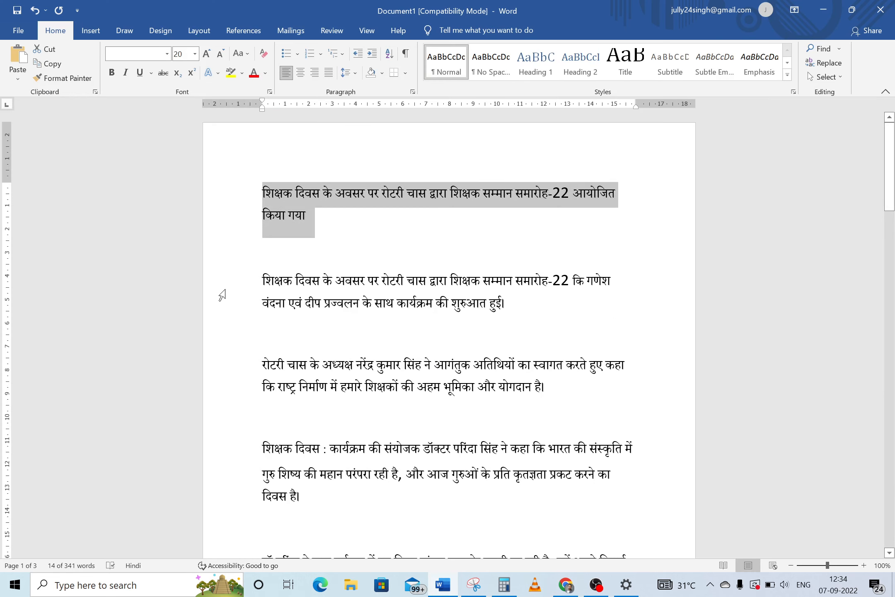
left_click_drag(263, 280, 478, 254)
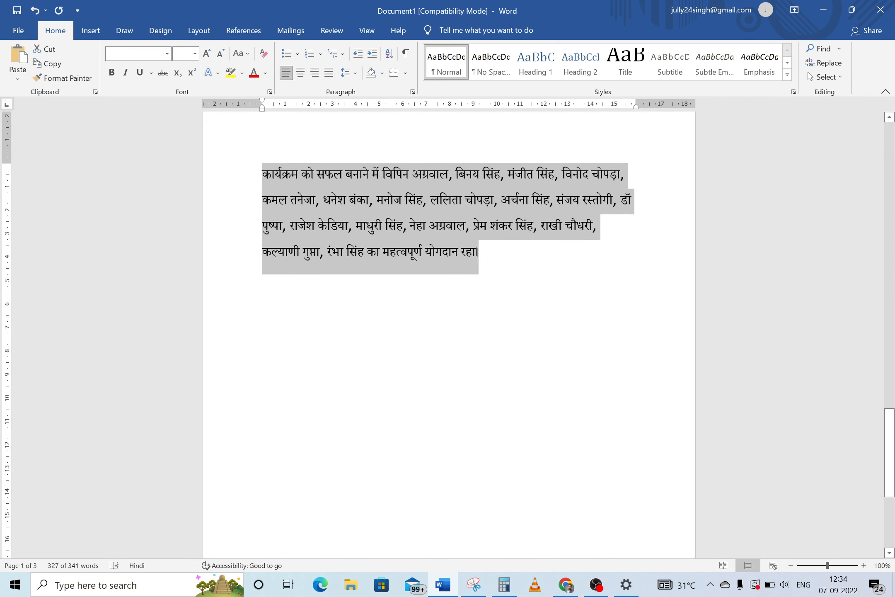
left_click(565, 584)
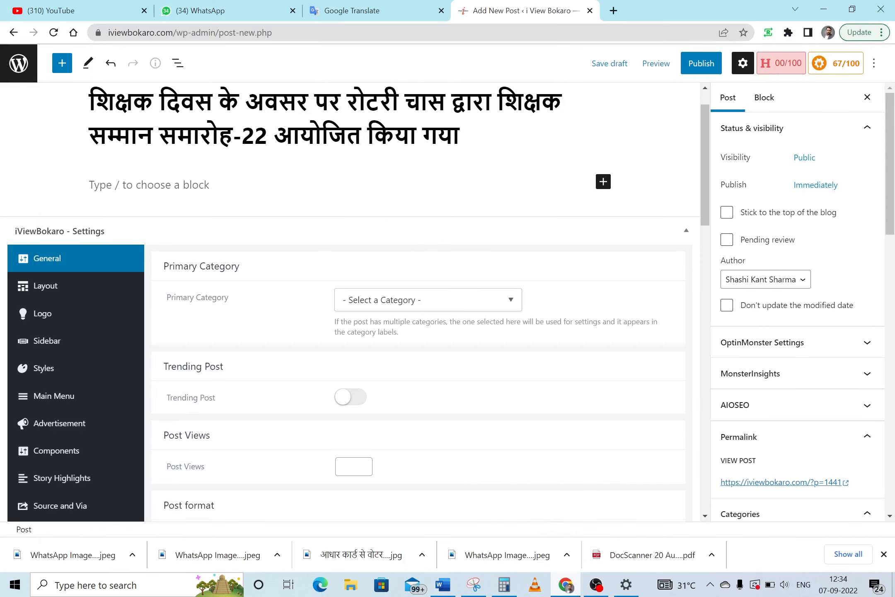
left_click(149, 185)
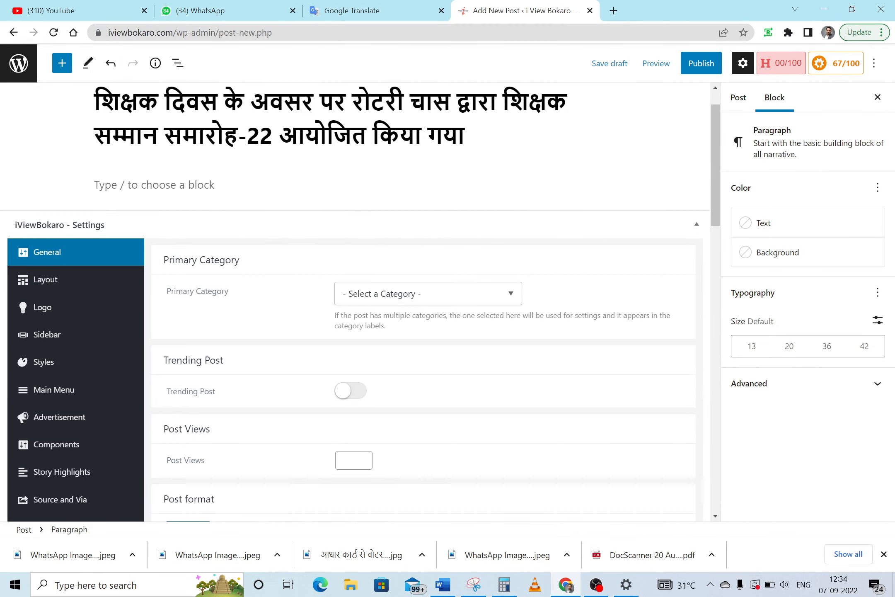
key("ctrl+v")
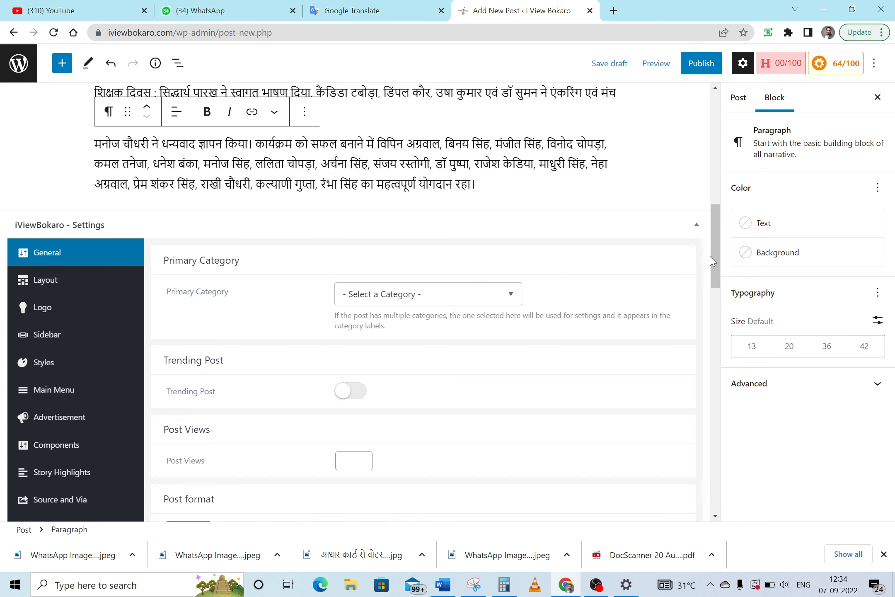
left_click_drag(715, 273, 715, 163)
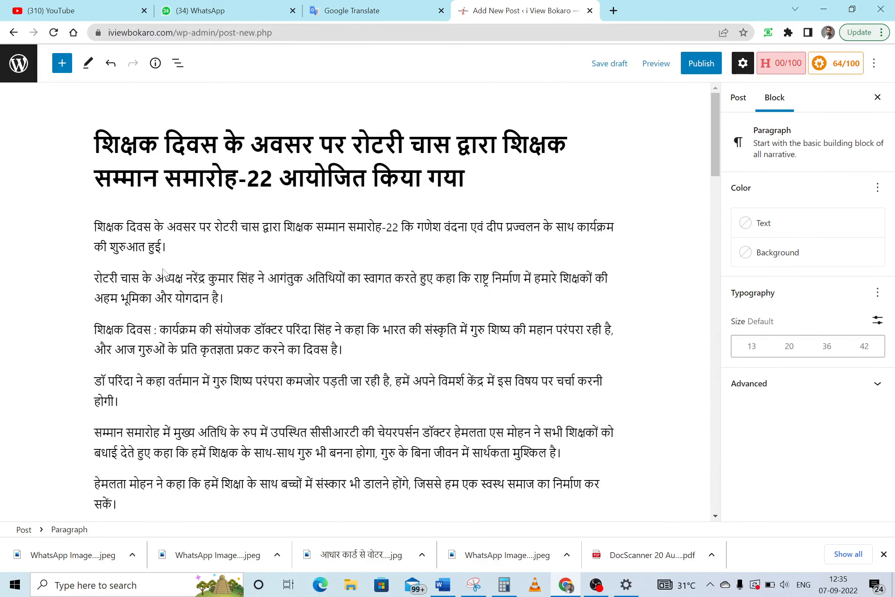
left_click_drag(94, 227, 167, 247)
key("ctrl+c")
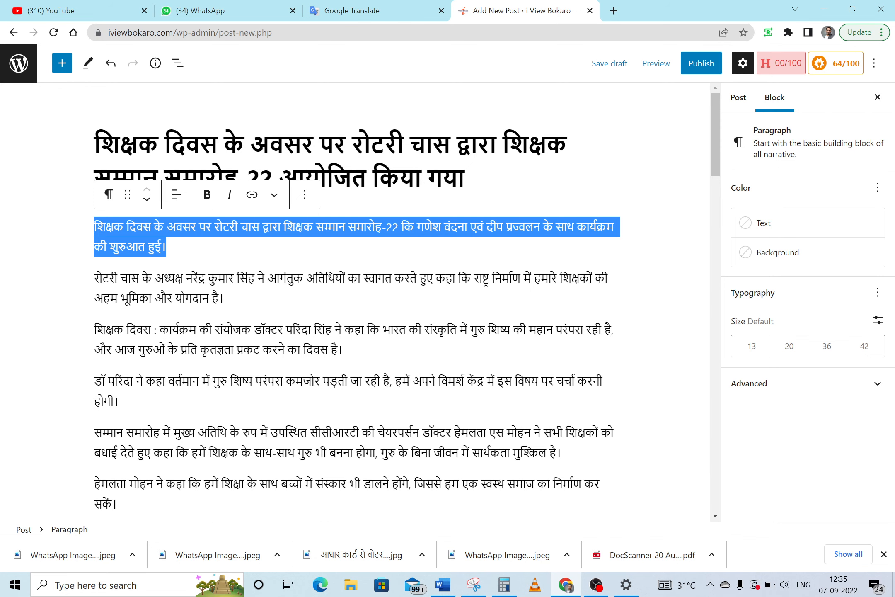
left_click_drag(715, 121, 740, 425)
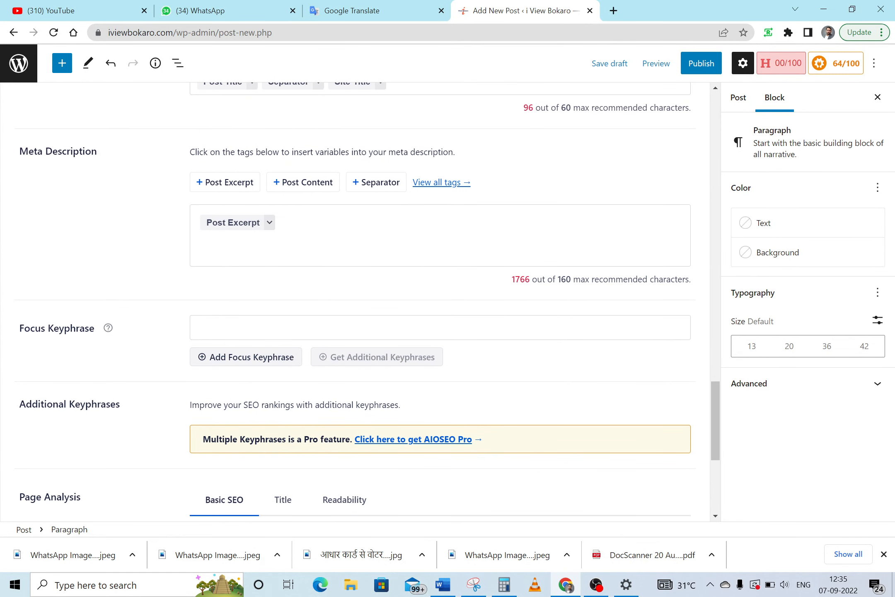
Replace the Post Excerpt tag in the AIOSEO meta description with the article's opening sentence
left_click(279, 223)
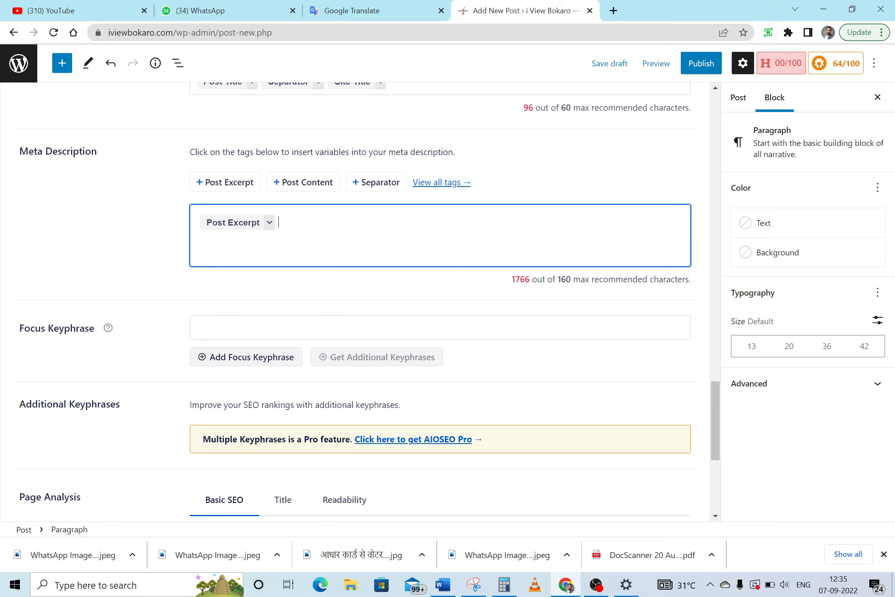
key("BackSpace")
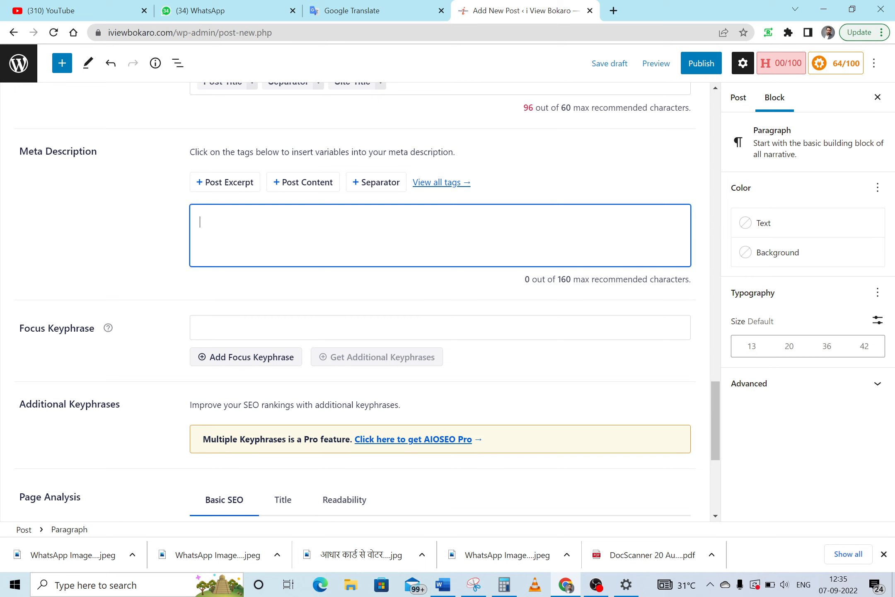
key("ctrl+v")
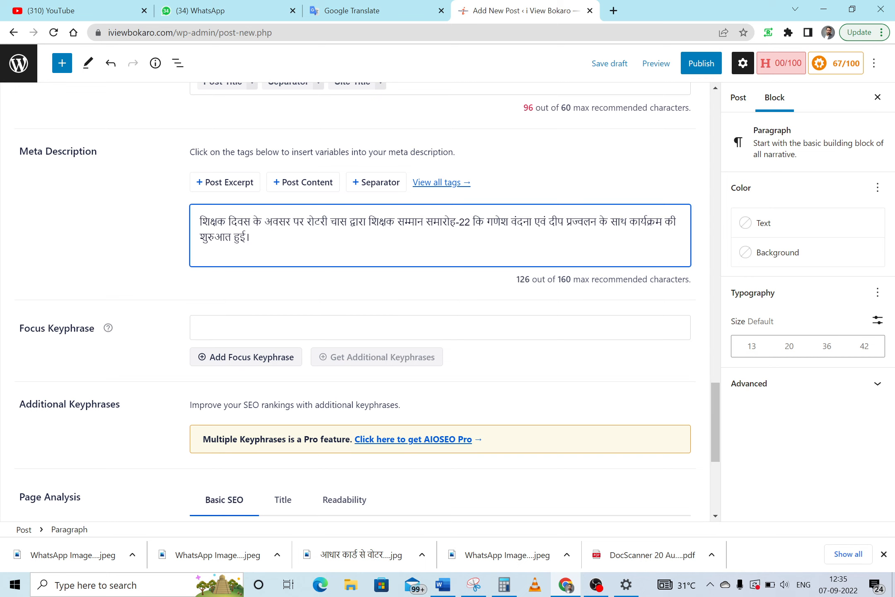
left_click(351, 286)
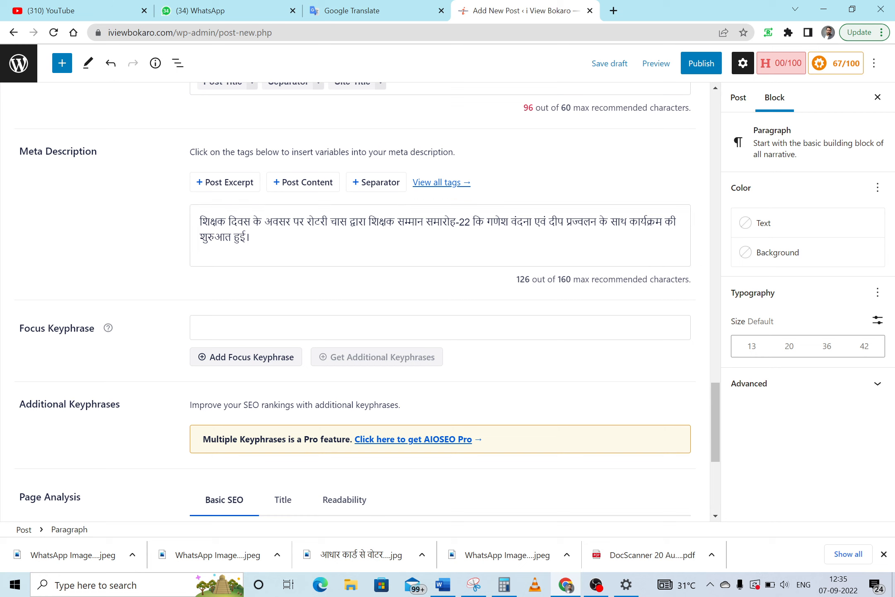
Add शिक्षक दिवस as the AIOSEO focus keyphrase
left_click_drag(199, 221, 251, 222)
key("ctrl+c")
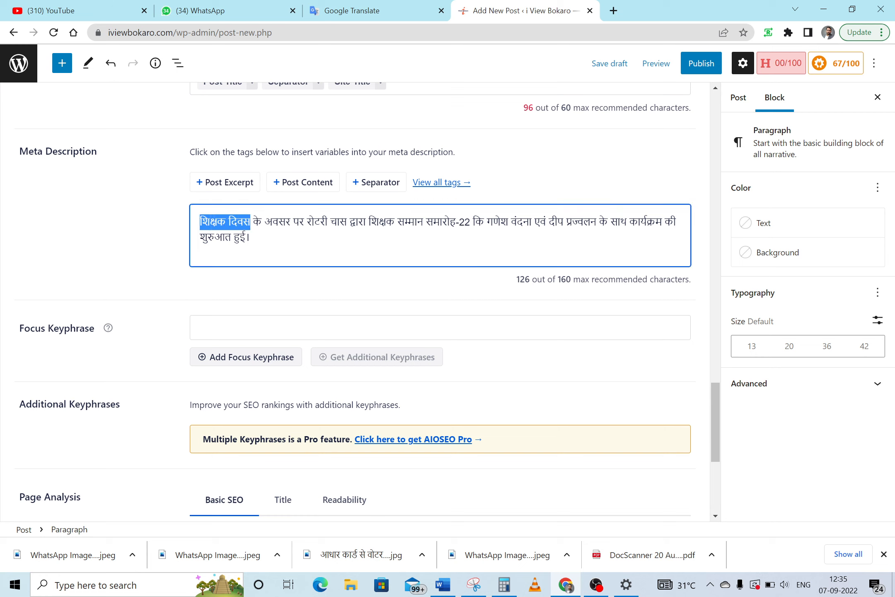
left_click(248, 325)
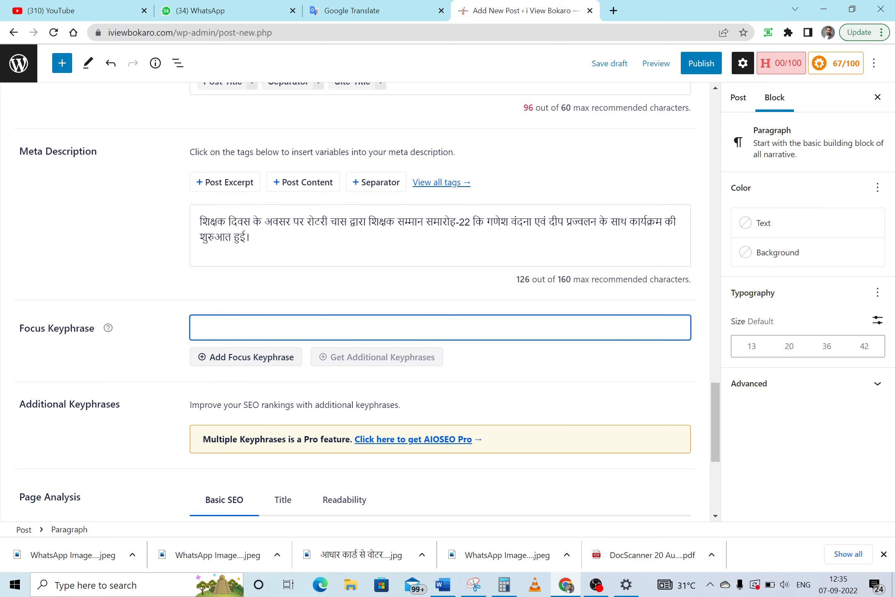
key("ctrl+v")
left_click(251, 359)
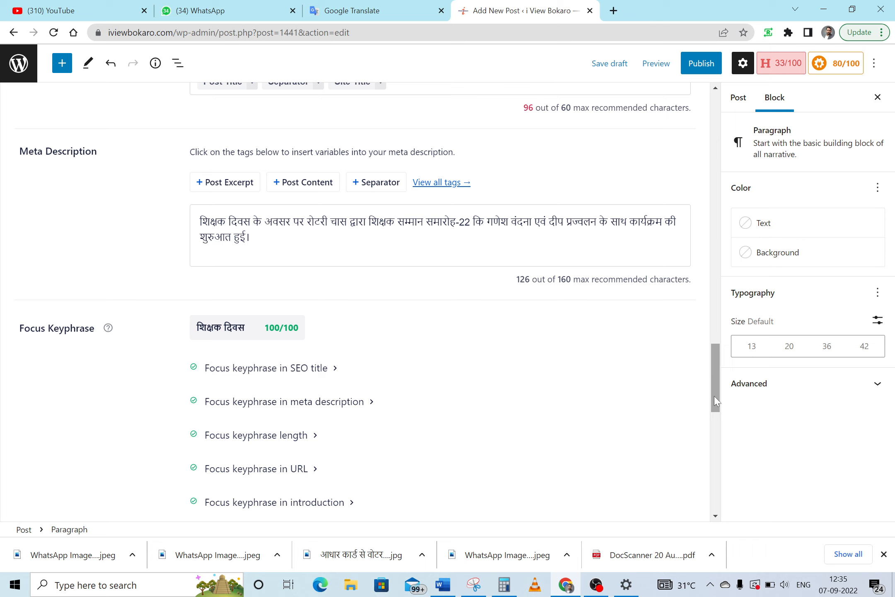
left_click_drag(714, 396, 715, 403)
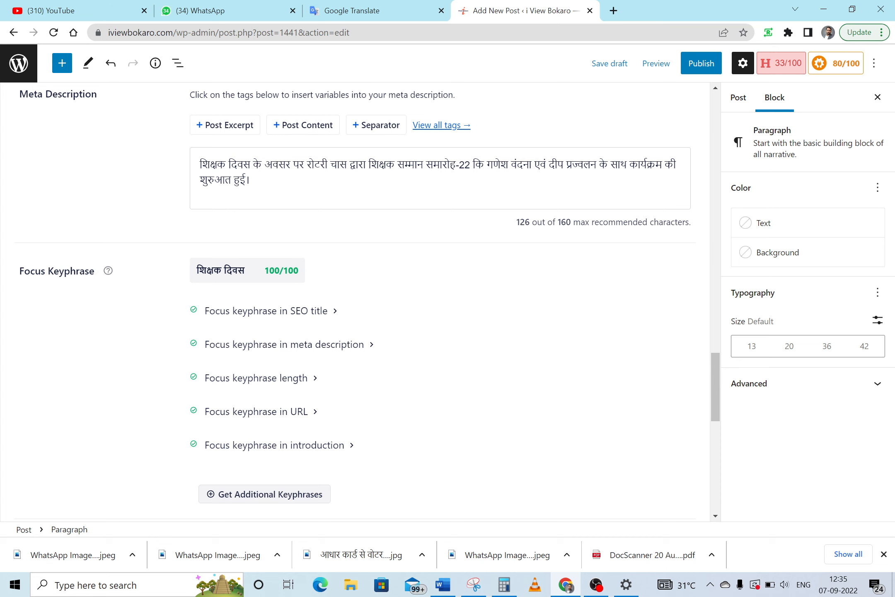
left_click_drag(716, 411, 713, 262)
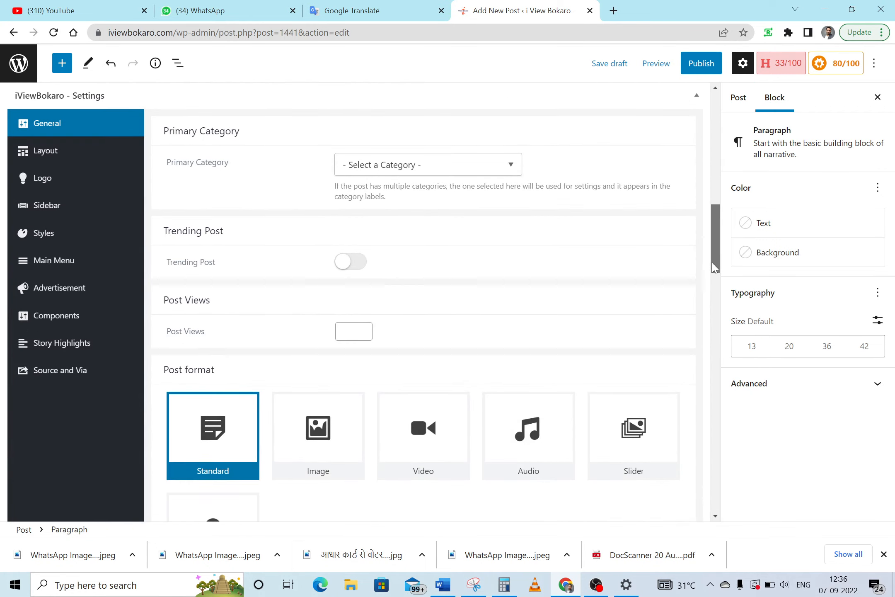
Choose शिक्षा from the Primary Category dropdown in iViewBokaro Settings
left_click(507, 168)
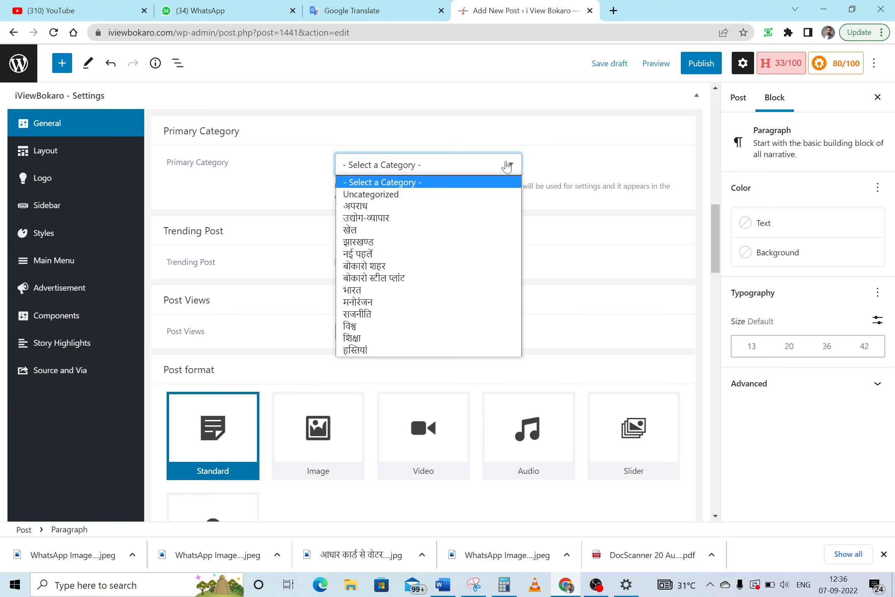
left_click(419, 339)
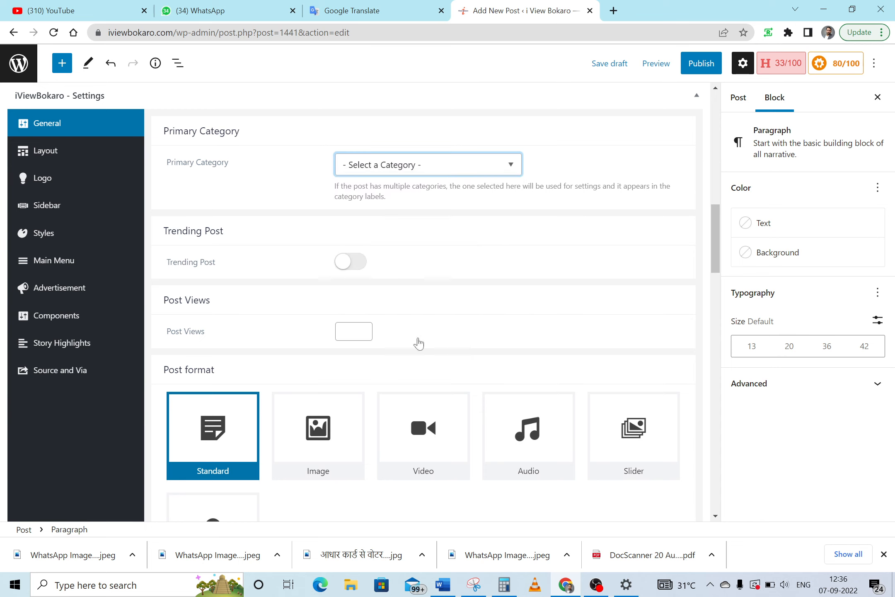
left_click(578, 176)
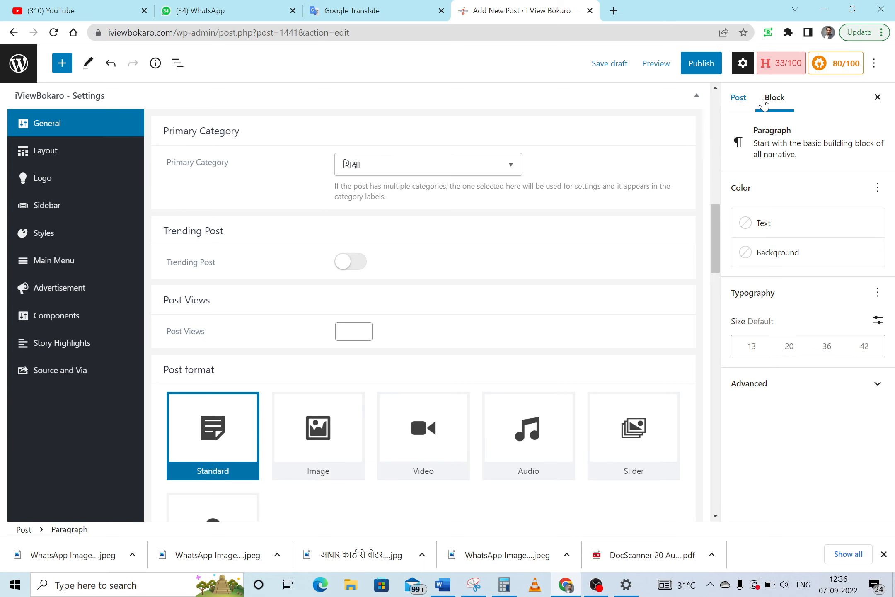
left_click(738, 99)
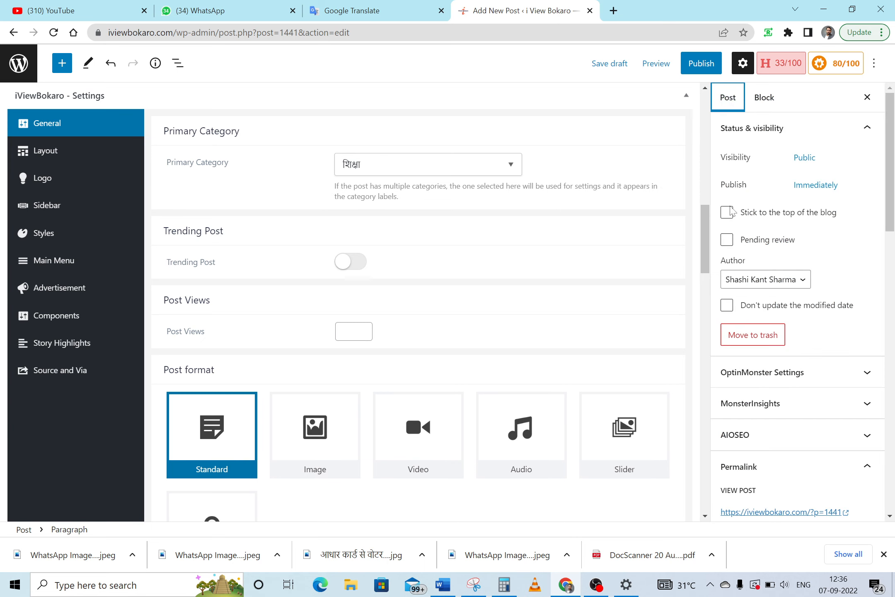
Tick the शिक्षा checkbox in the post's Categories list, then scroll down to Featured image
left_click_drag(891, 182, 872, 348)
left_click(739, 332)
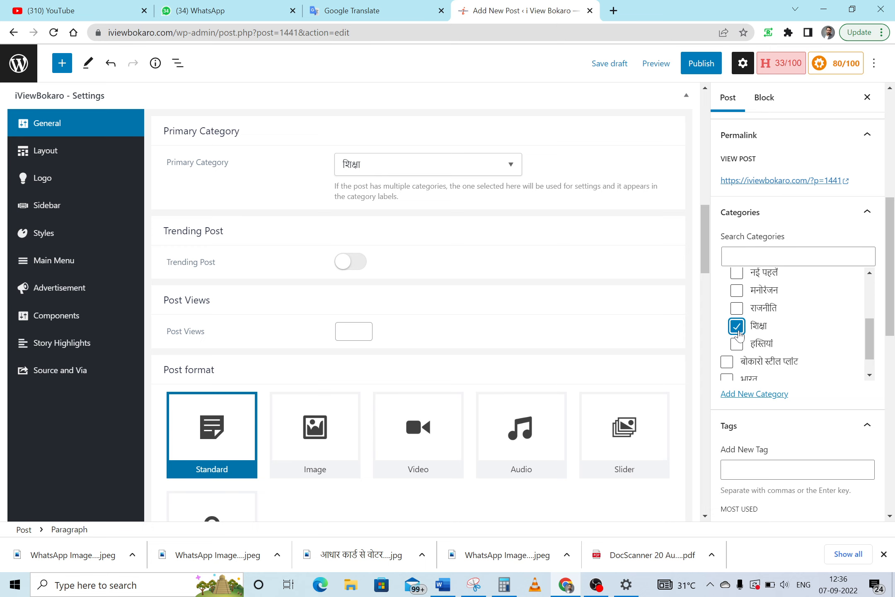
scroll(705, 245, "down", 1)
left_click_drag(707, 248, 700, 129)
scroll(891, 276, "down", 1)
left_click_drag(894, 277, 894, 308)
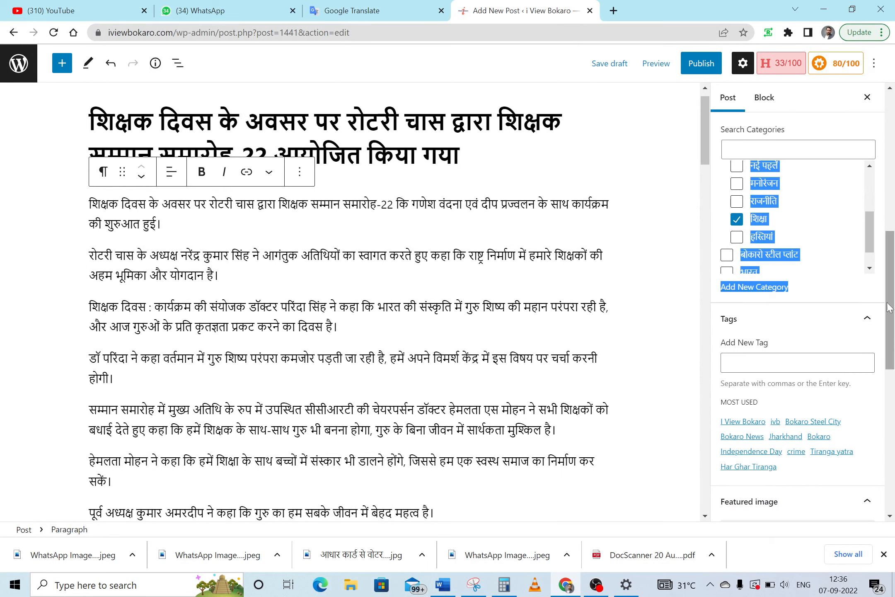
scroll(811, 346, "down", 5)
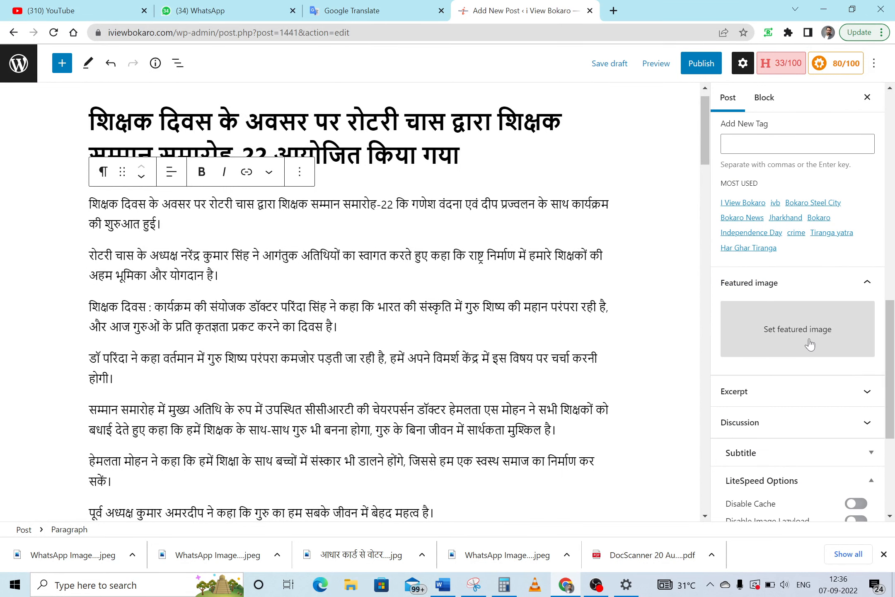
left_click_drag(893, 384, 894, 203)
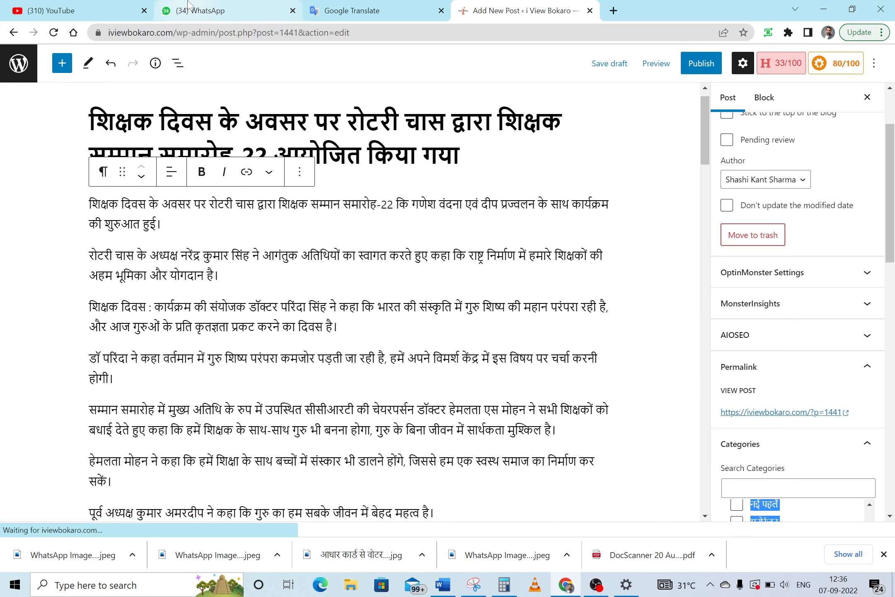
Open the News Project chat in WhatsApp Web and download the first event photo
left_click(216, 11)
left_click(789, 284)
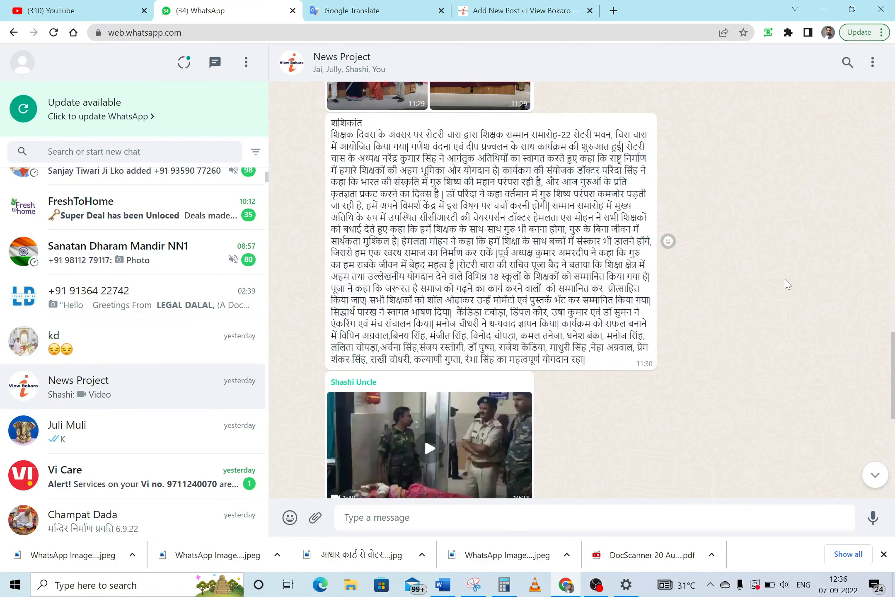
left_click_drag(893, 402, 894, 357)
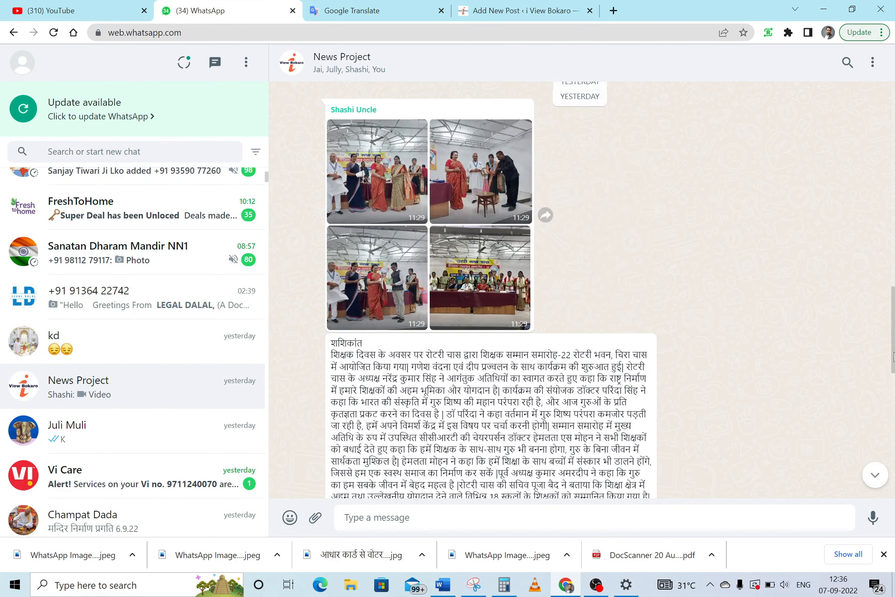
left_click(373, 209)
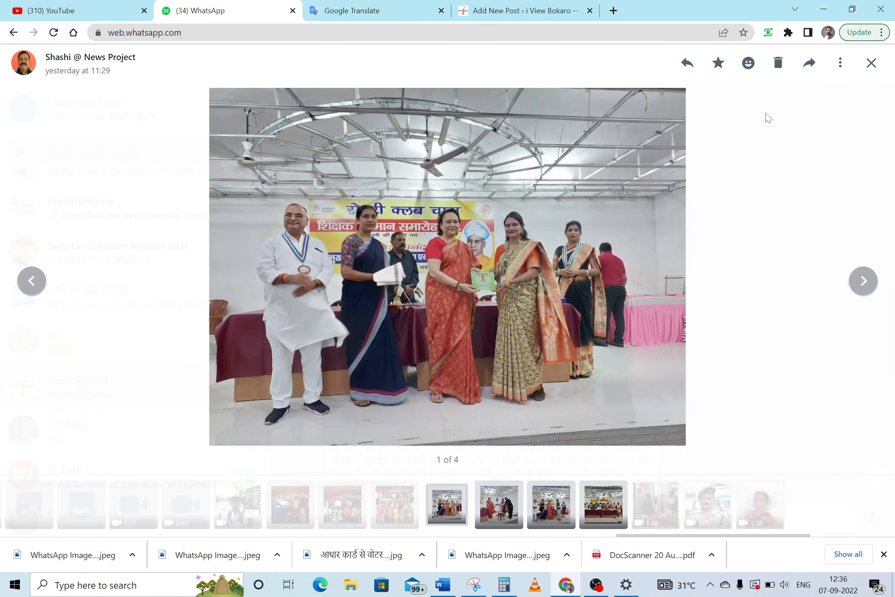
left_click(841, 68)
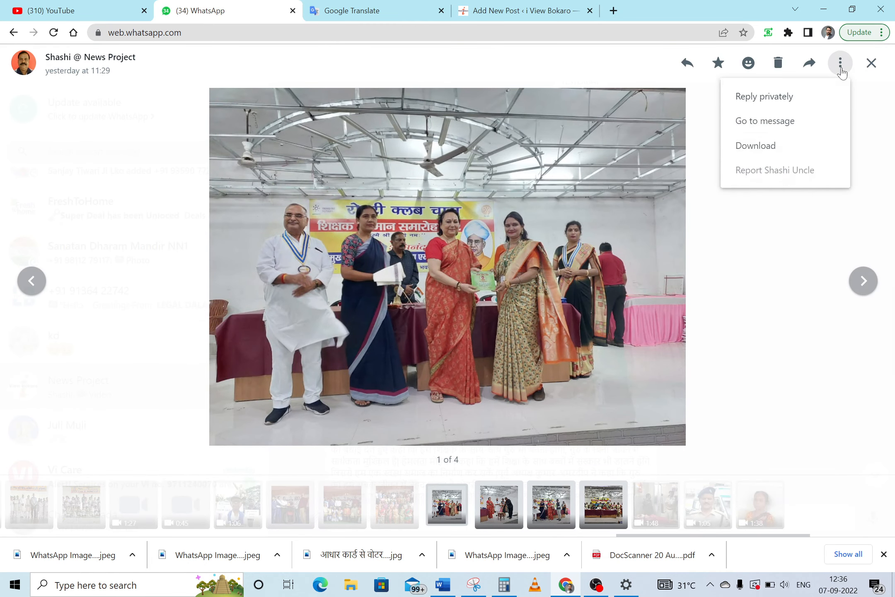
left_click(771, 147)
Download the second, third and fourth event photos, then return to the WordPress post editor
left_click(862, 281)
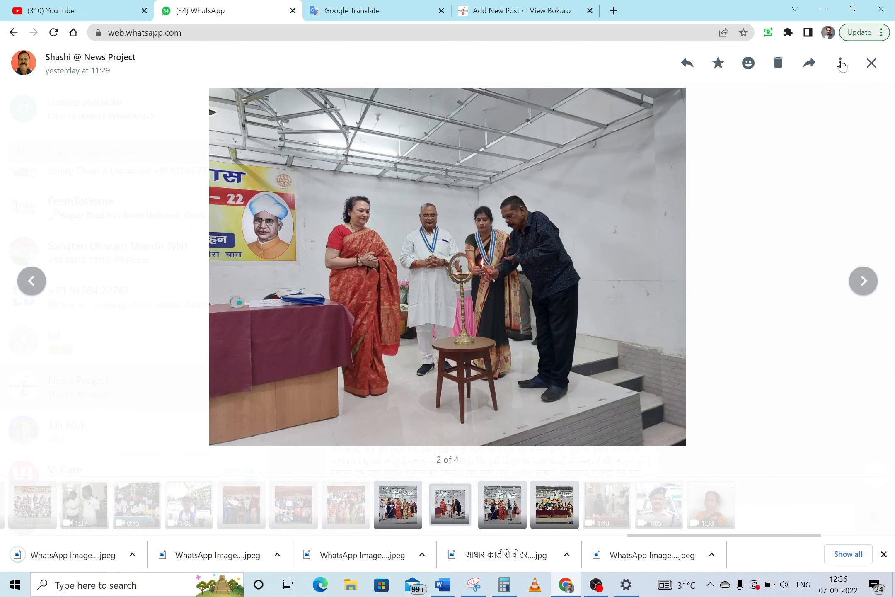
left_click(841, 65)
left_click(766, 146)
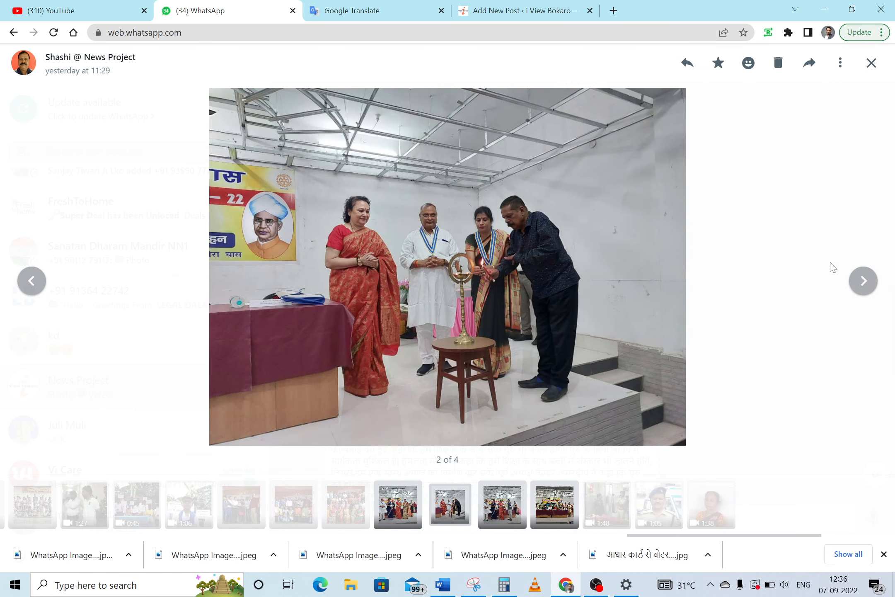
left_click(862, 281)
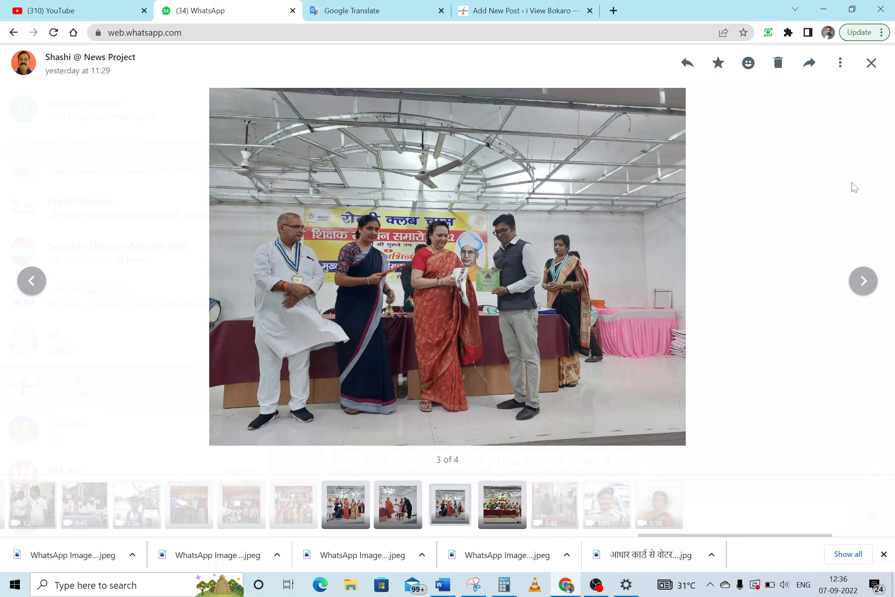
left_click(841, 64)
left_click(767, 147)
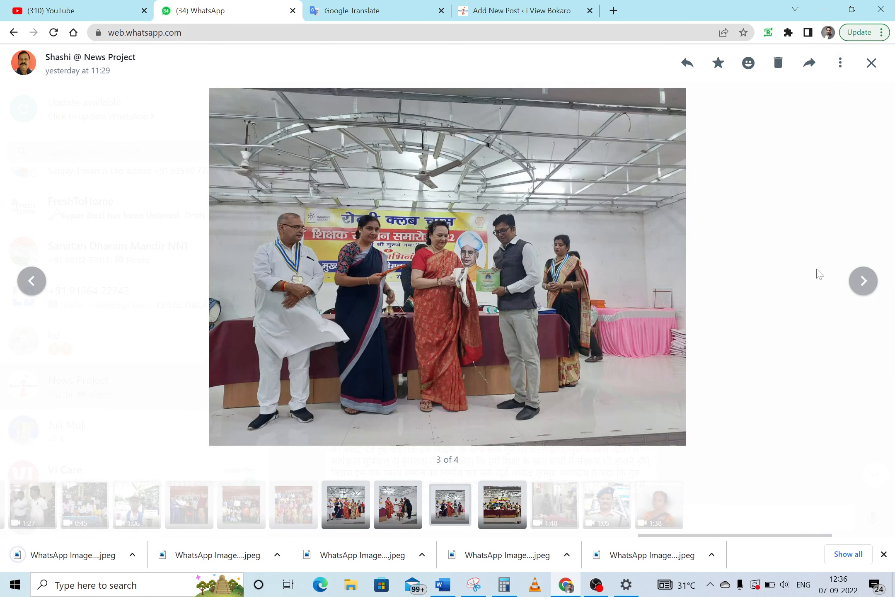
left_click(862, 285)
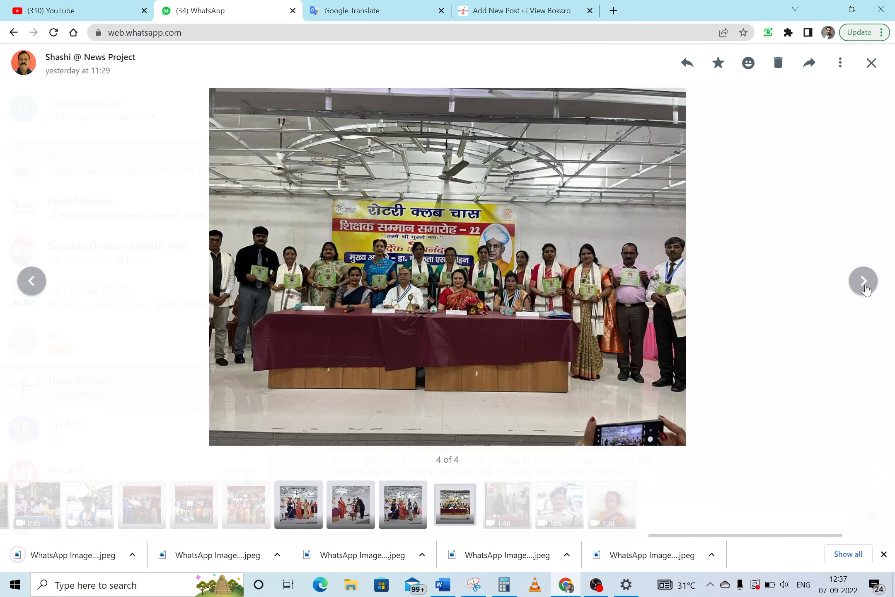
left_click(840, 64)
left_click(752, 149)
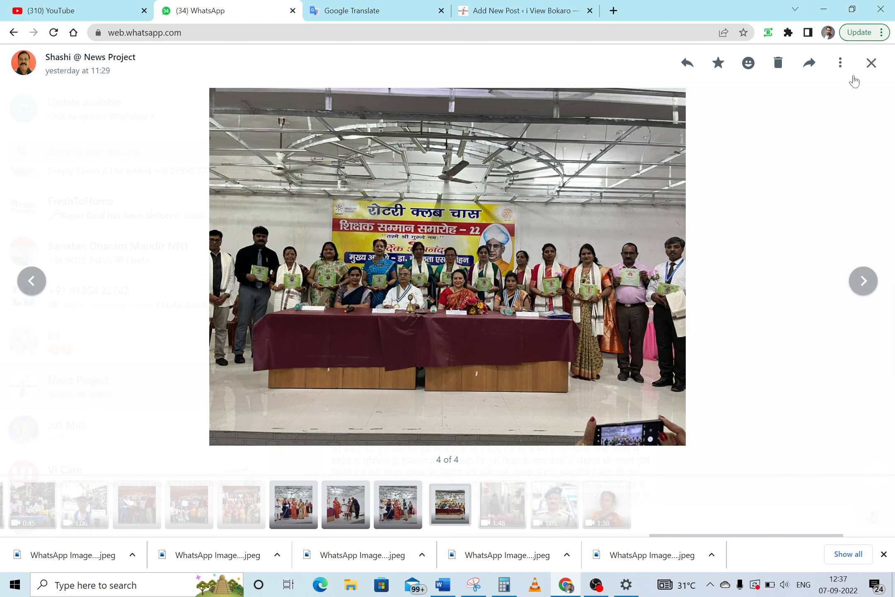
left_click(871, 63)
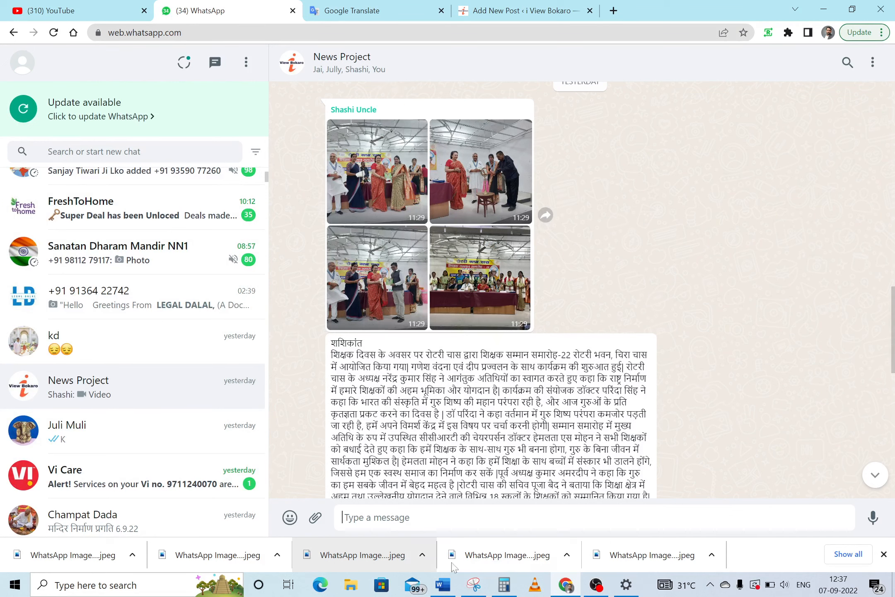
left_click(535, 7)
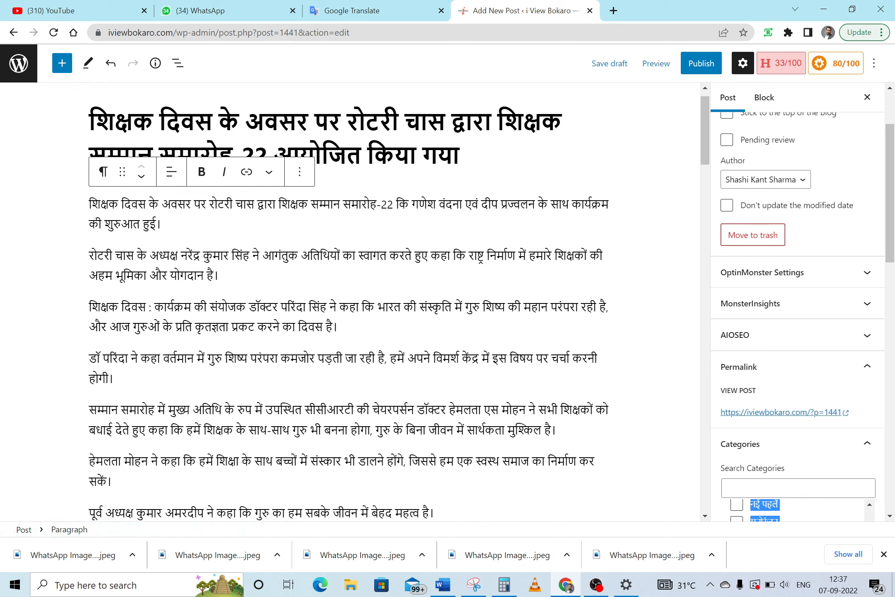
Select all of the Hindi article in Word to copy it, then open a new Chrome tab
left_click(89, 121)
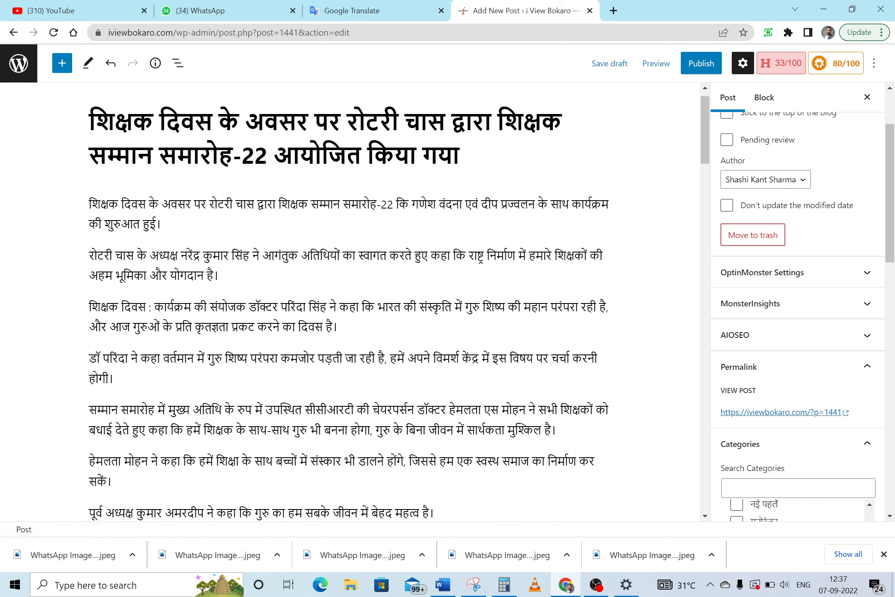
left_click(443, 584)
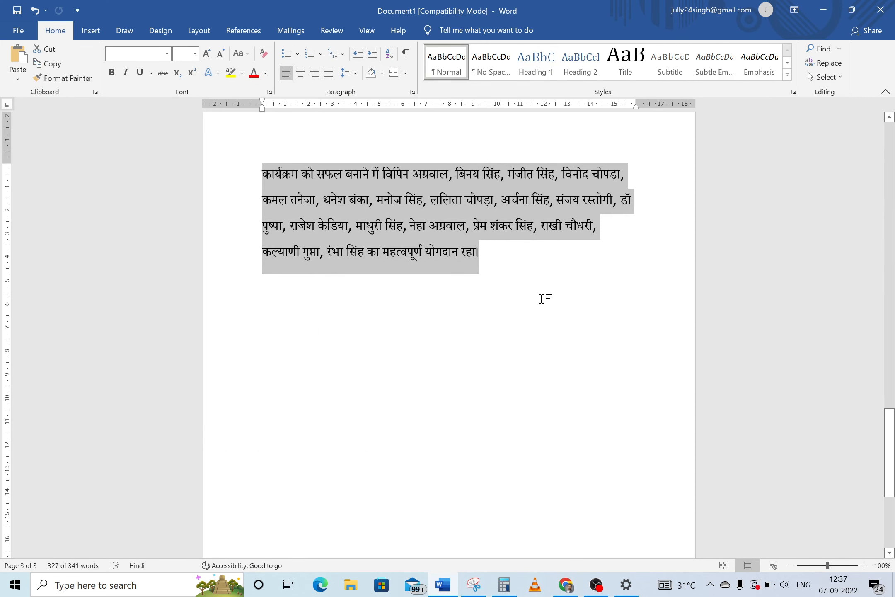
left_click_drag(889, 452, 889, 166)
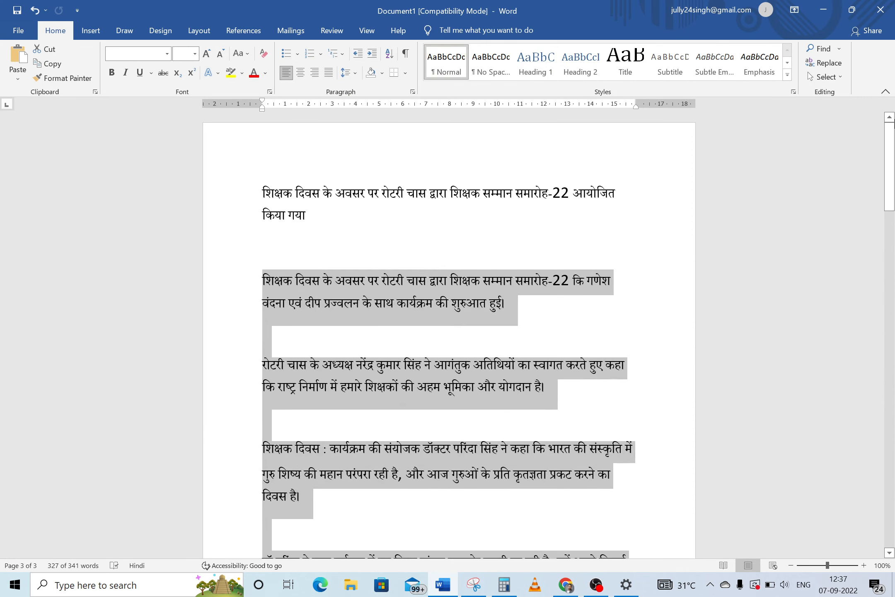
key("ctrl+a")
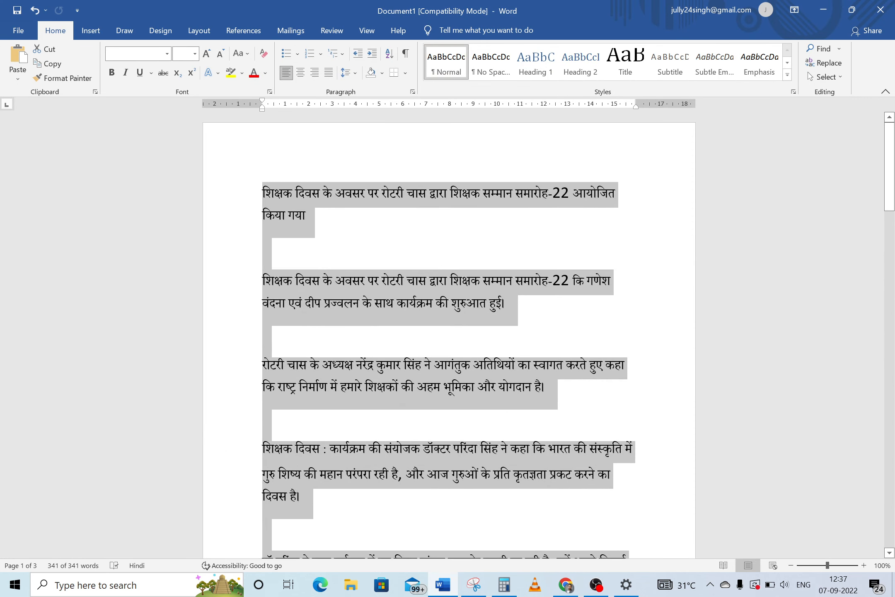
mouse_move(520, 223)
left_click(567, 585)
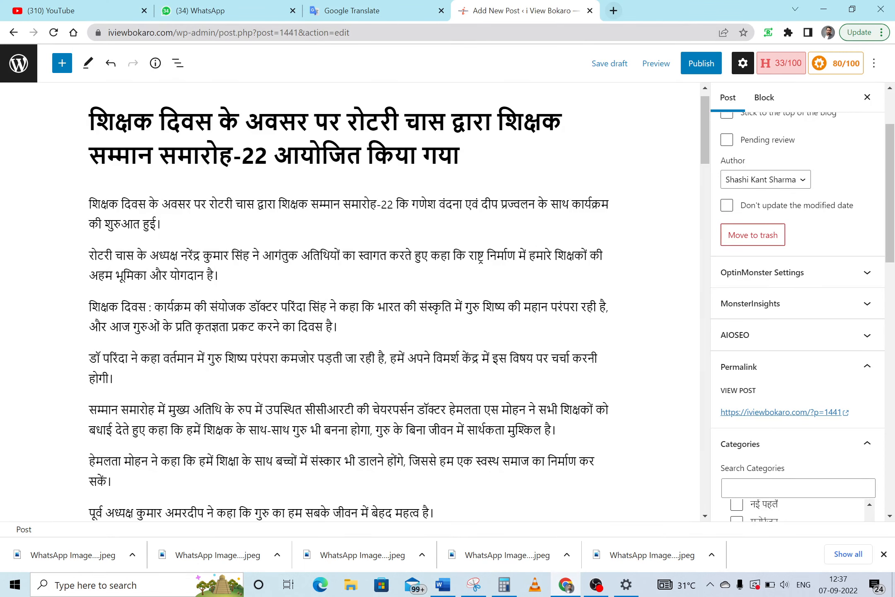
left_click(614, 11)
Translate the pasted Hindi article to English on translate.google.co.in and copy the translation
type("t")
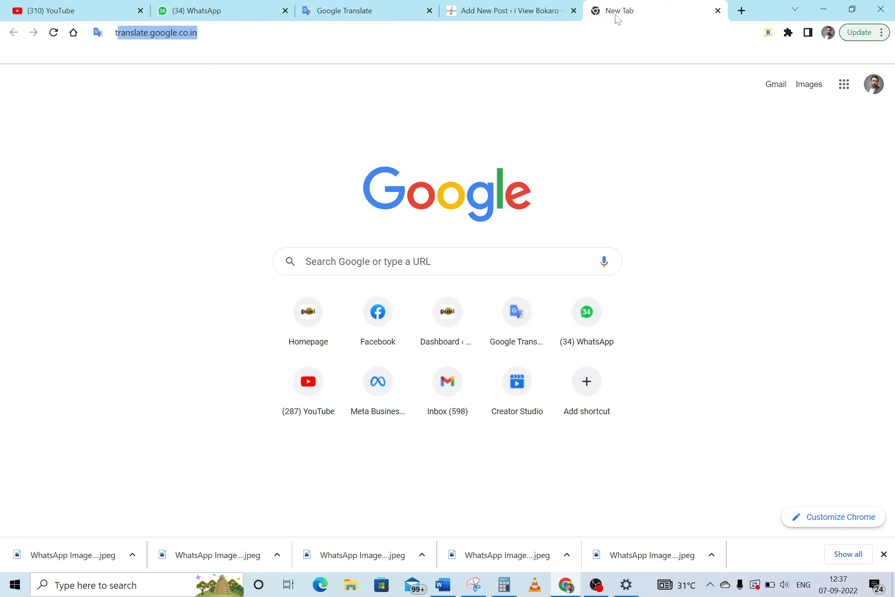
type("r")
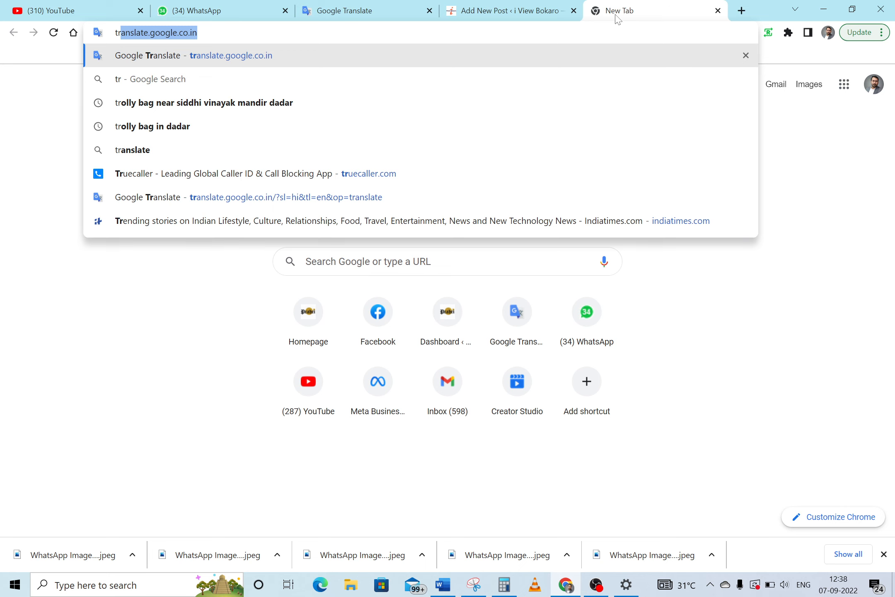
key("Return")
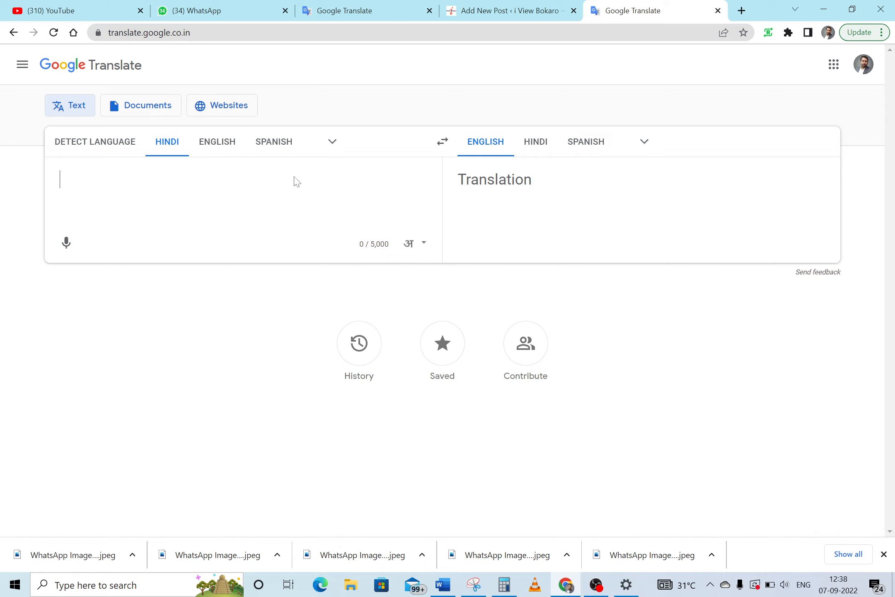
key("ctrl+v")
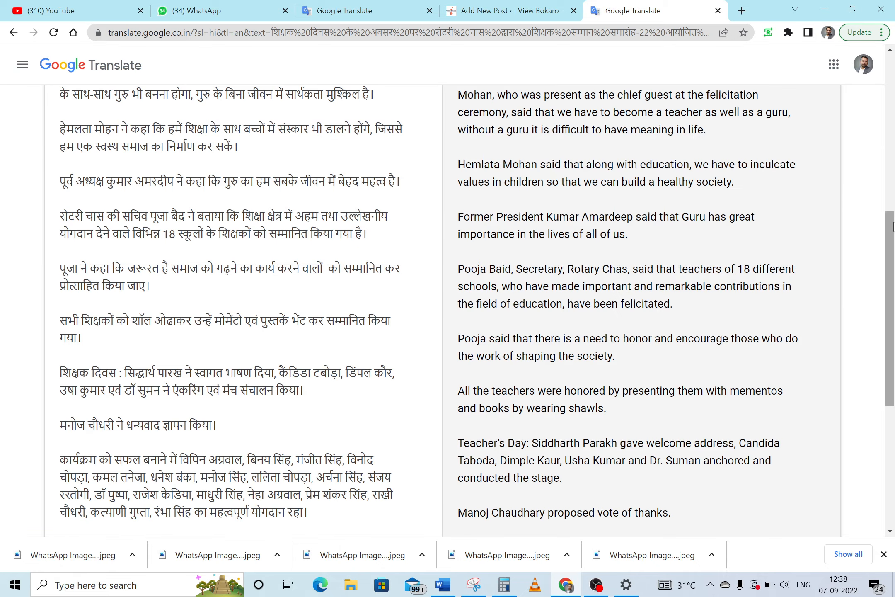
left_click_drag(894, 227, 894, 318)
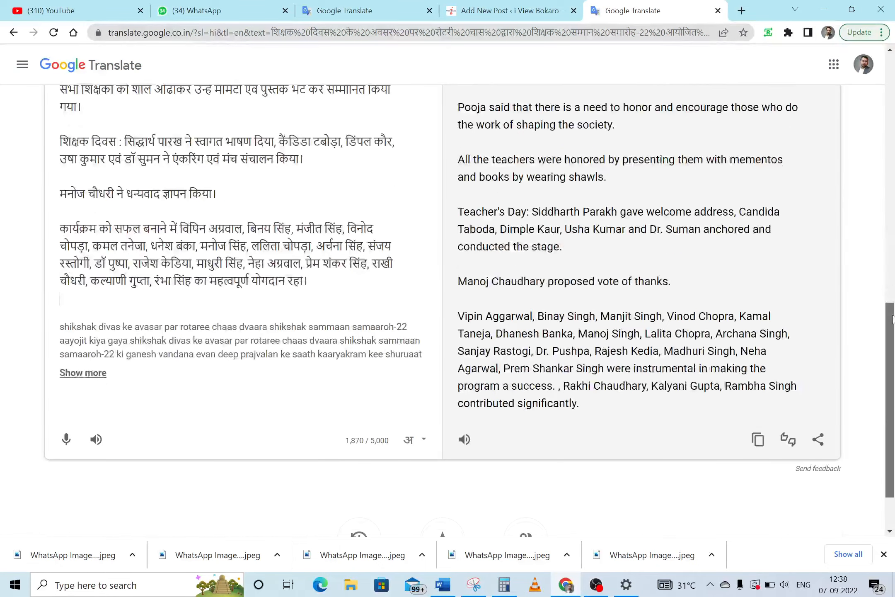
left_click(758, 441)
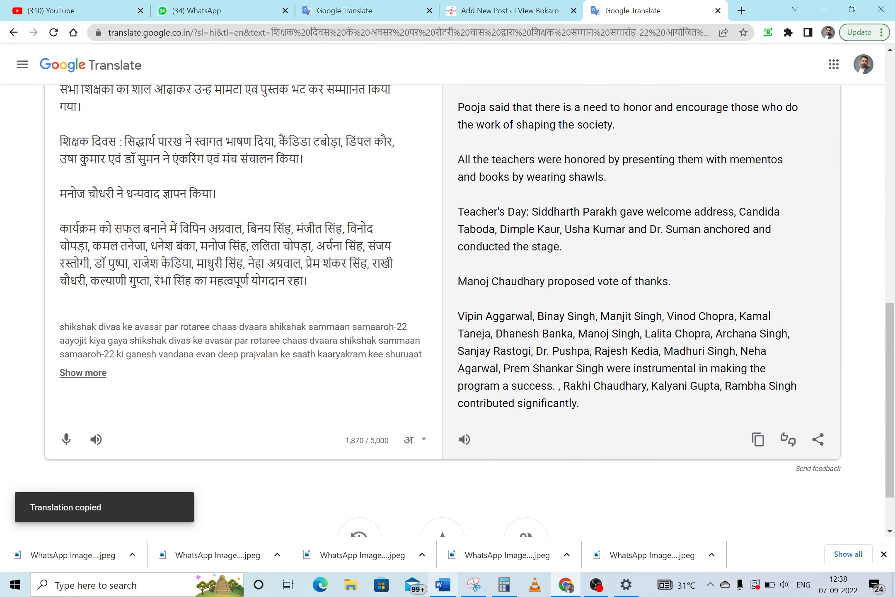
left_click(453, 588)
key("ctrl+a")
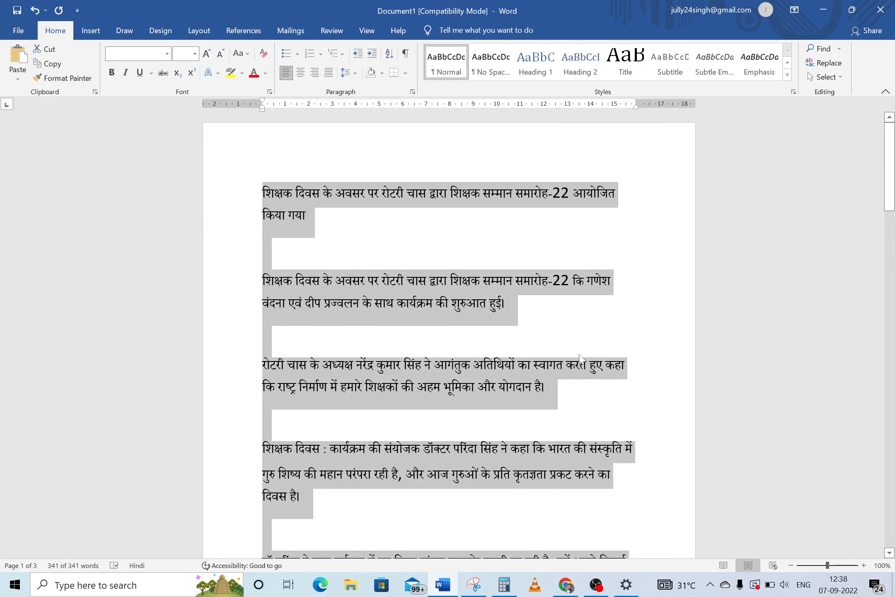
Replace Word's Hindi text with the English translation and trim the title to 'Teacher Award Ceremony,'
key("Delete")
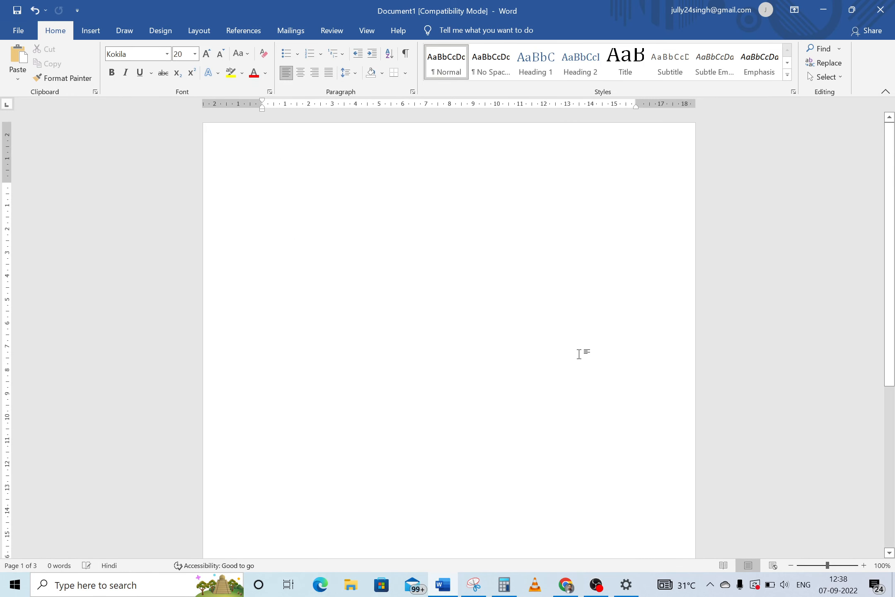
key("ctrl+v")
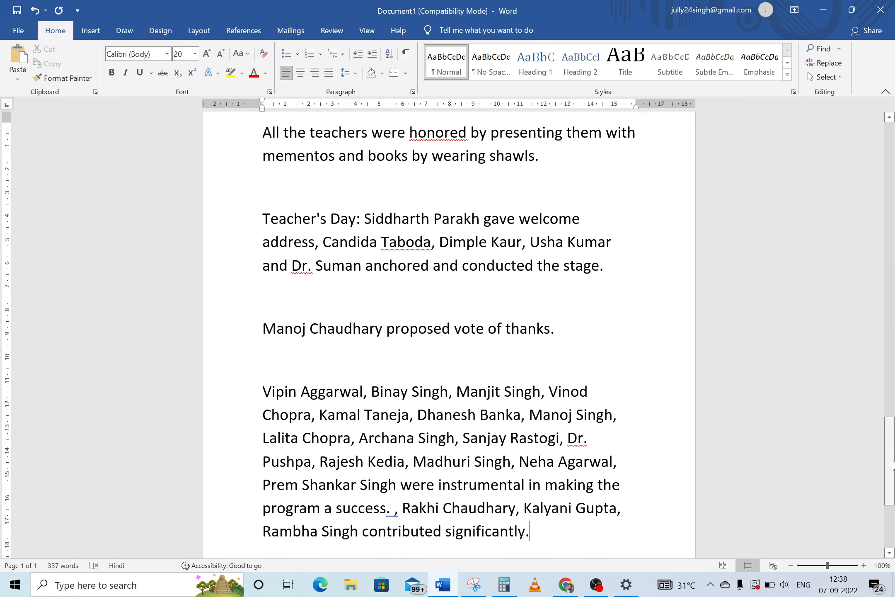
left_click_drag(892, 457, 894, 71)
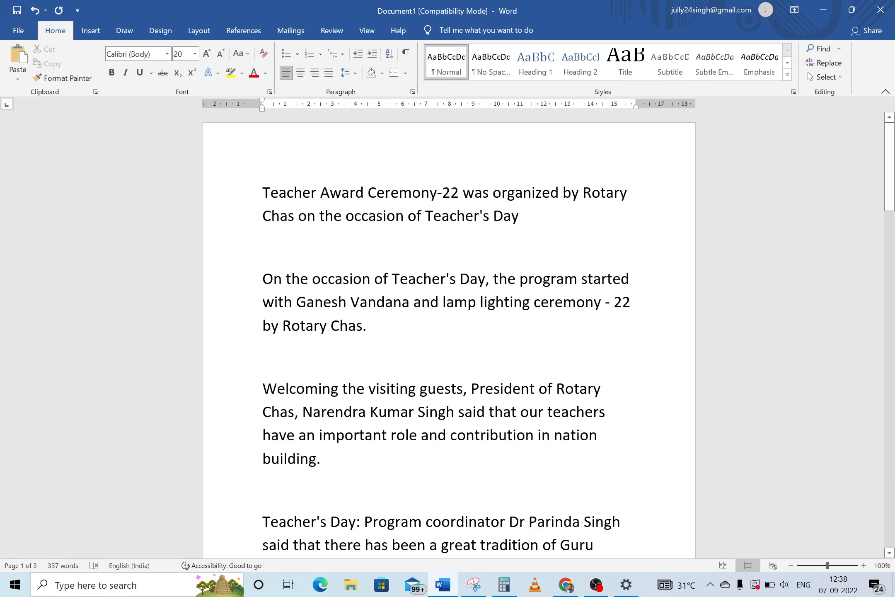
key("shift+Right")
key("shift+Right")
key("shift+Right")
key("shift+Right")
left_click_drag(438, 194, 457, 197)
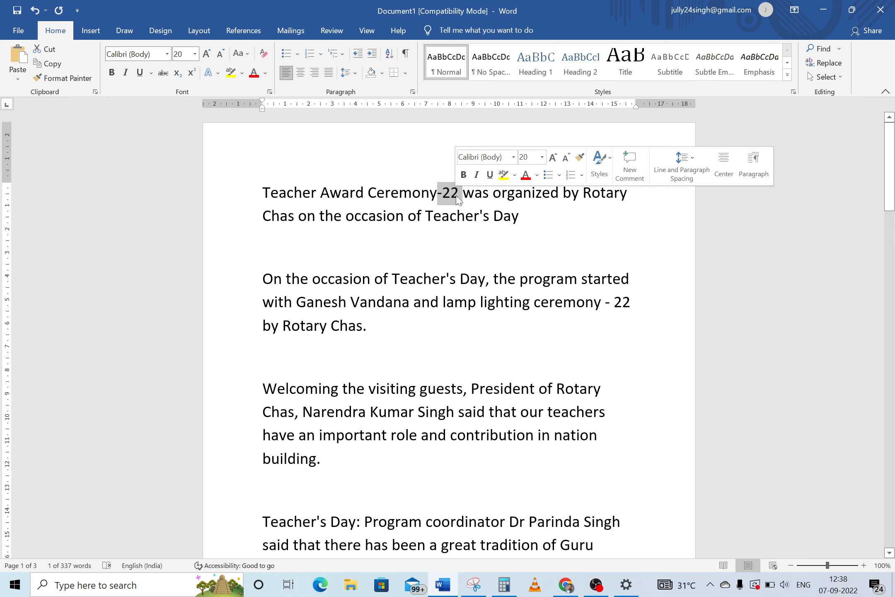
key("BackSpace")
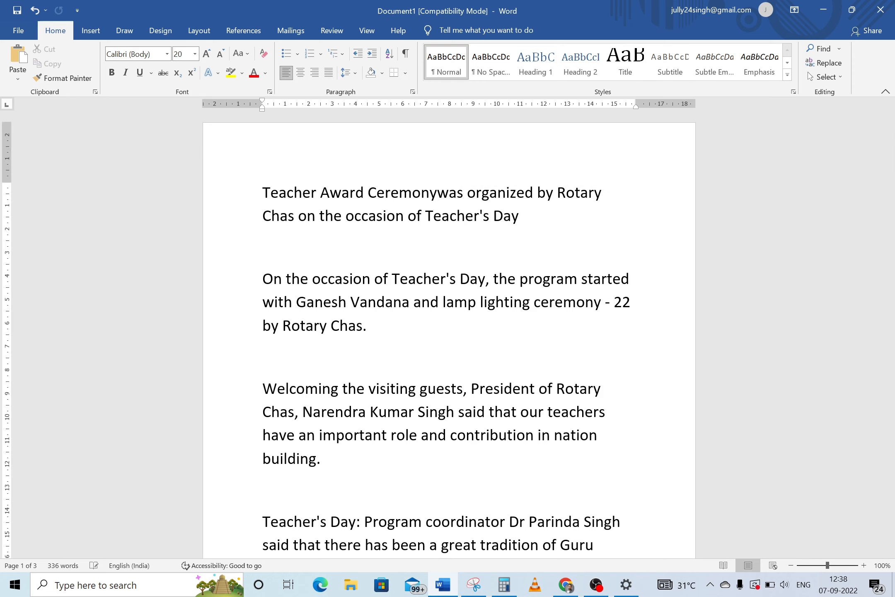
type(",")
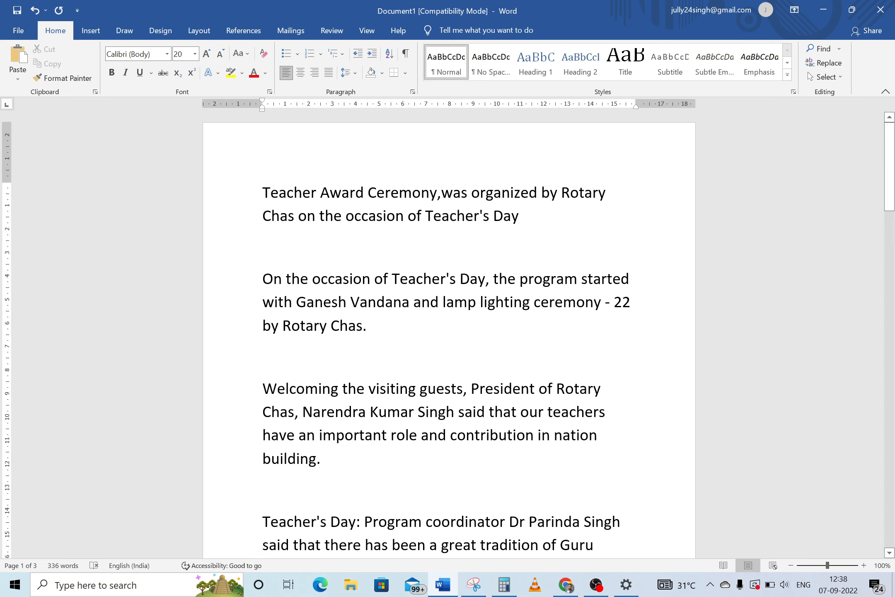
key("ctrl+shift+Right")
key("ctrl+shift+Right")
key("ctrl+shift+Right")
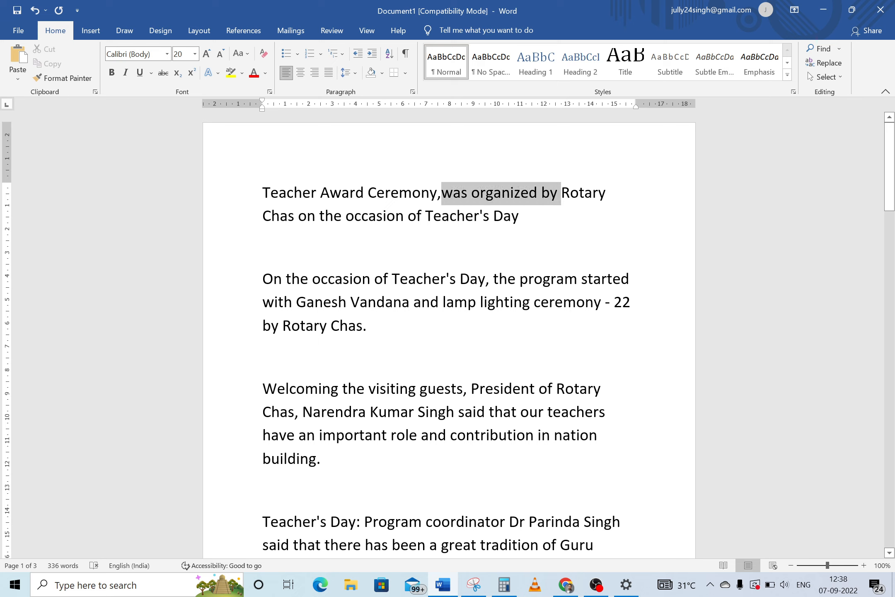
key("BackSpace")
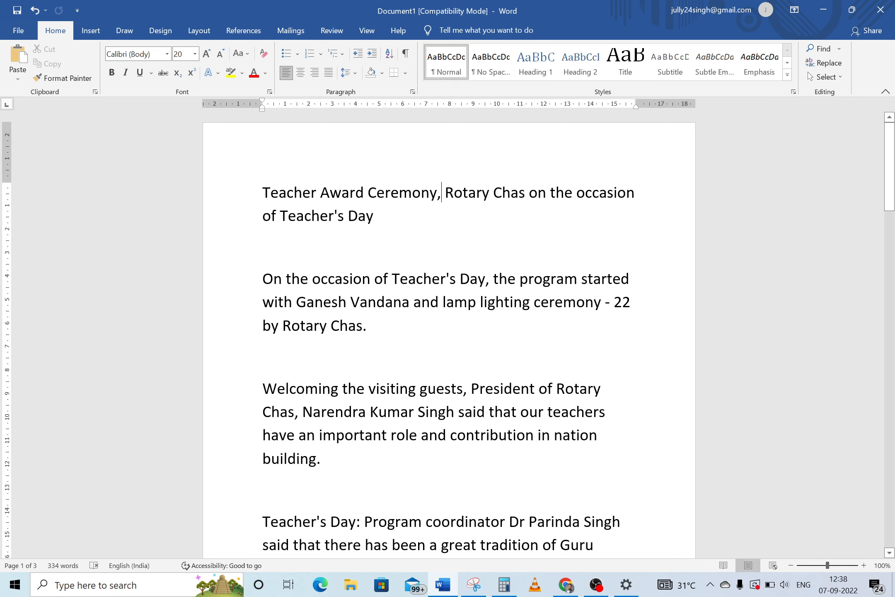
key("Delete")
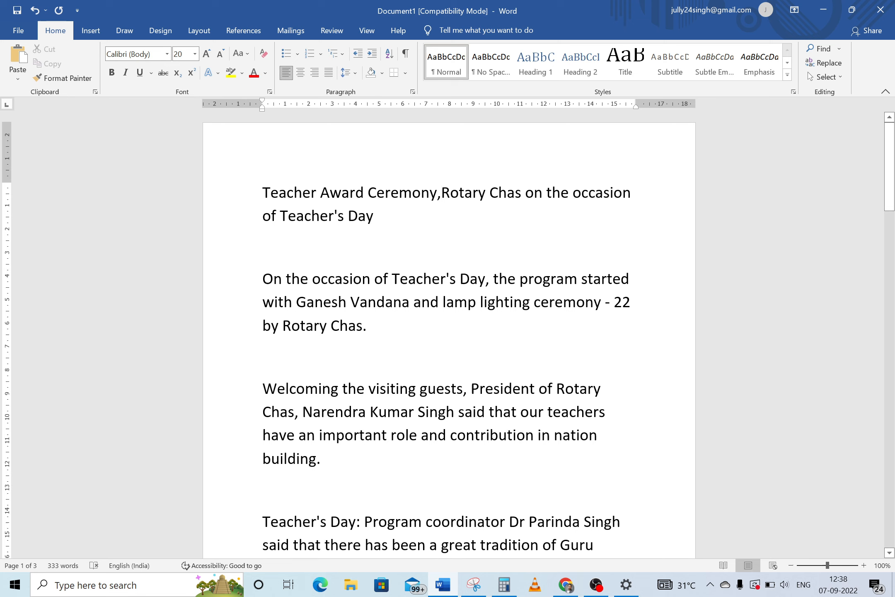
Delete 'on the occasion of' and join Ganesh Vandana and nation building onto the comma-separated keyword line
key("ctrl+shift+Right")
key("ctrl+shift+Right")
key("ctrl+shift+Right")
key("ctrl+shift+Right")
key("ctrl+shift+Right")
key("shift+Left")
key("shift+Left")
key("shift+Left")
key("shift+Left")
key("shift+Left")
key("shift+Left")
key("shift+Left")
key("shift+Left")
key("shift+Left")
key("shift+Left")
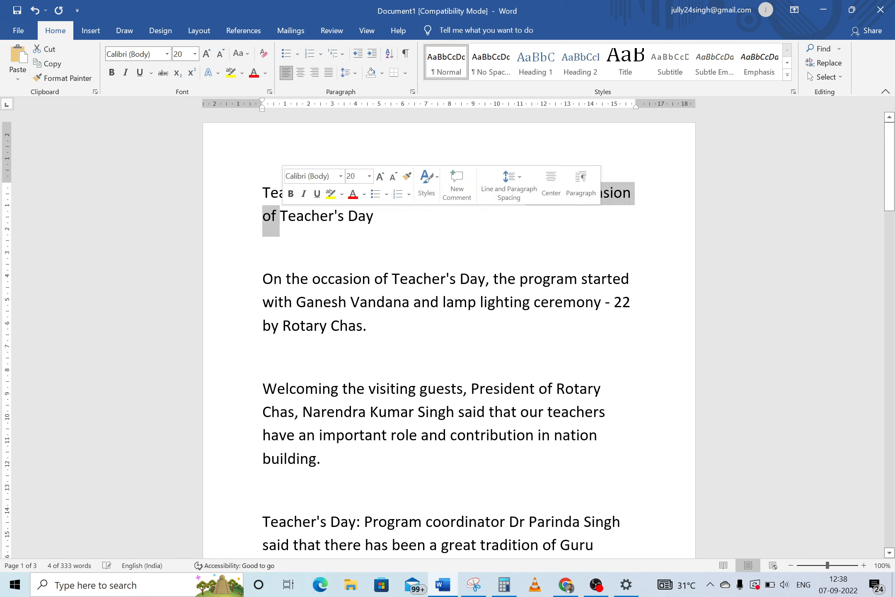
key("BackSpace")
key("BackSpace")
type(",")
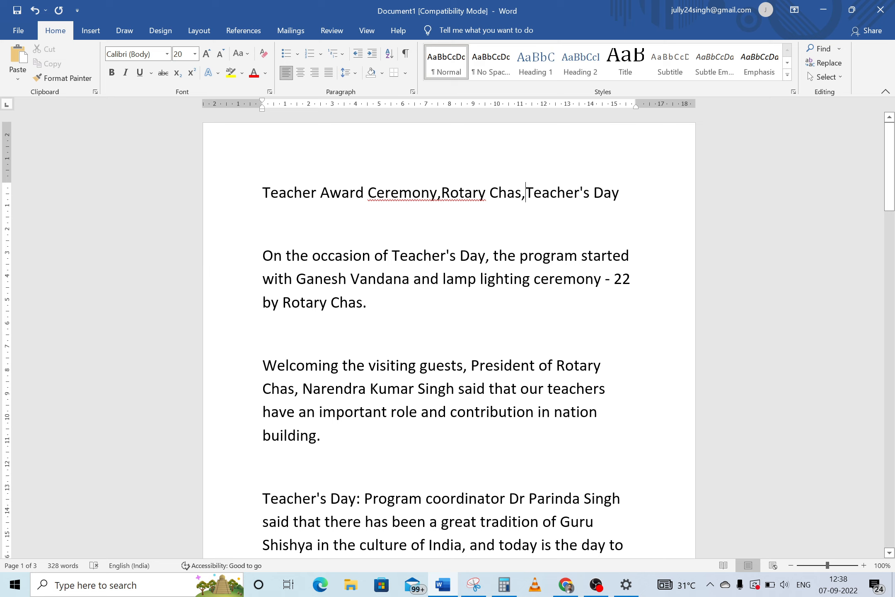
mouse_move(263, 256)
left_mouse_down()
mouse_move(459, 256)
mouse_move(610, 278)
mouse_move(296, 278)
left_mouse_up()
key("BackSpace")
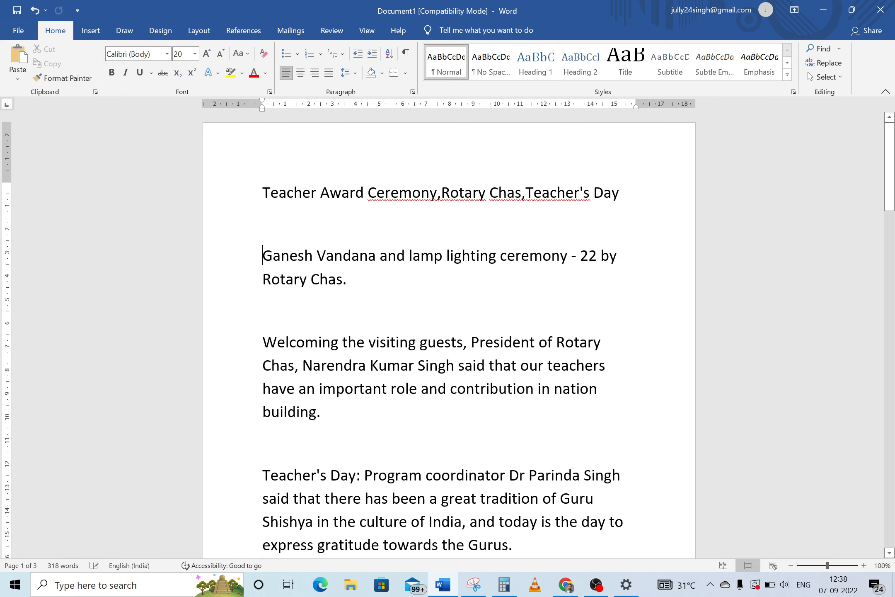
key("BackSpace")
key("BackSpace")
type(",")
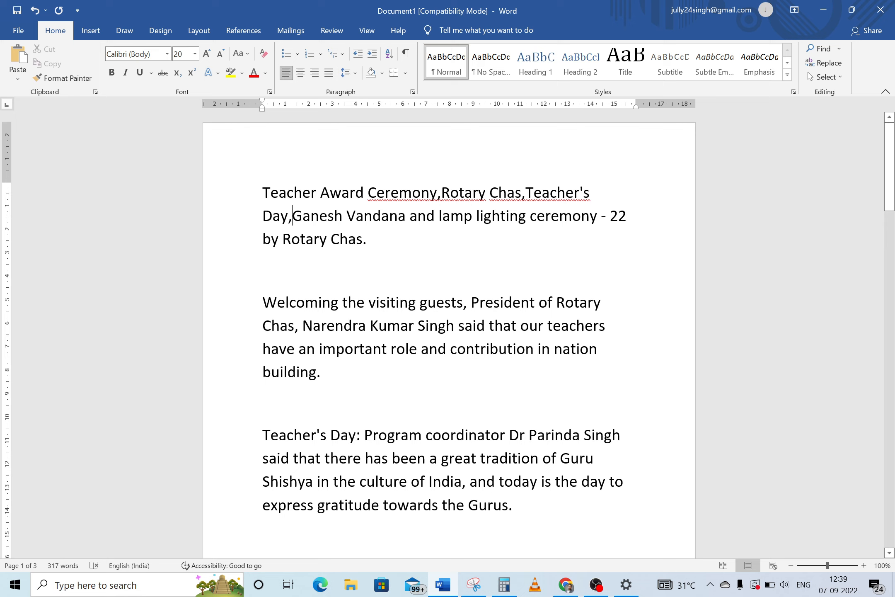
left_click_drag(409, 216, 553, 349)
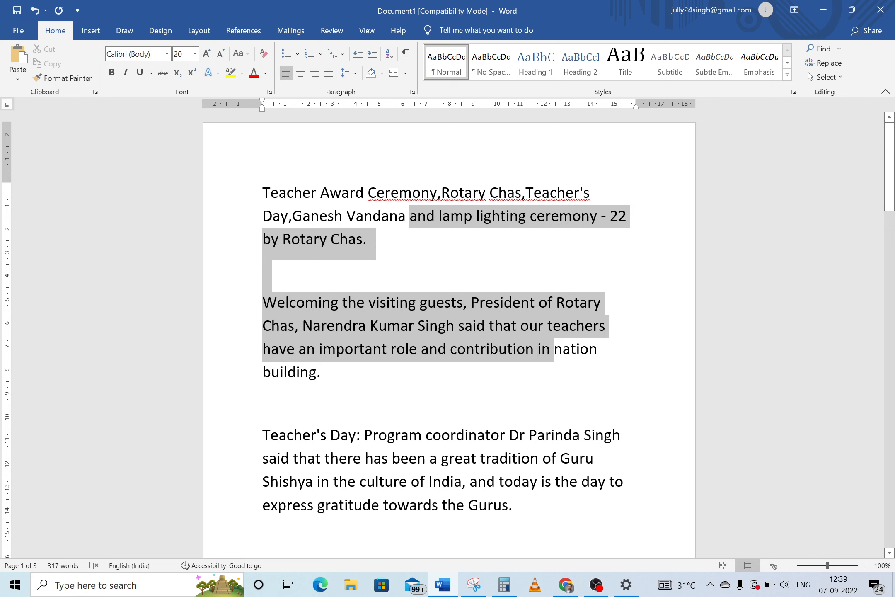
key("Delete")
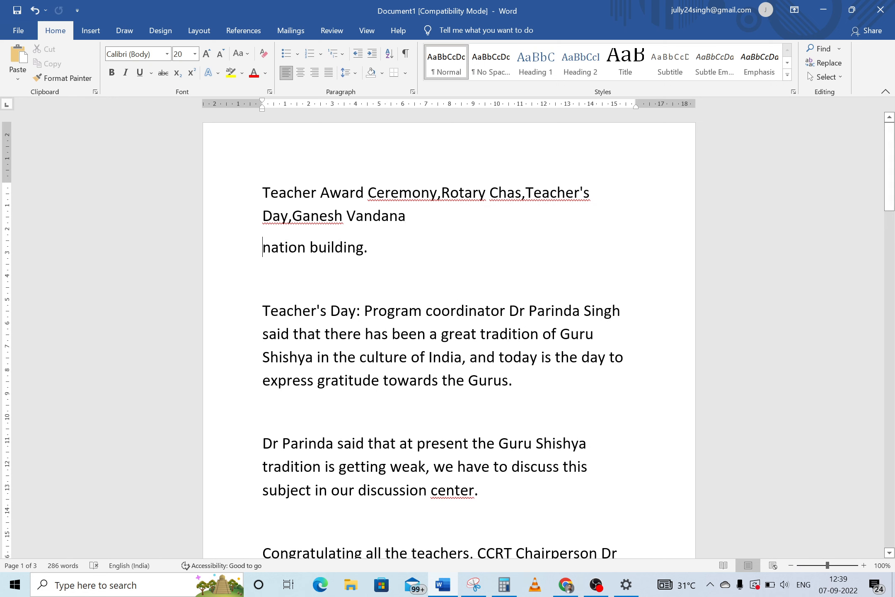
key("BackSpace")
type(",nation building.")
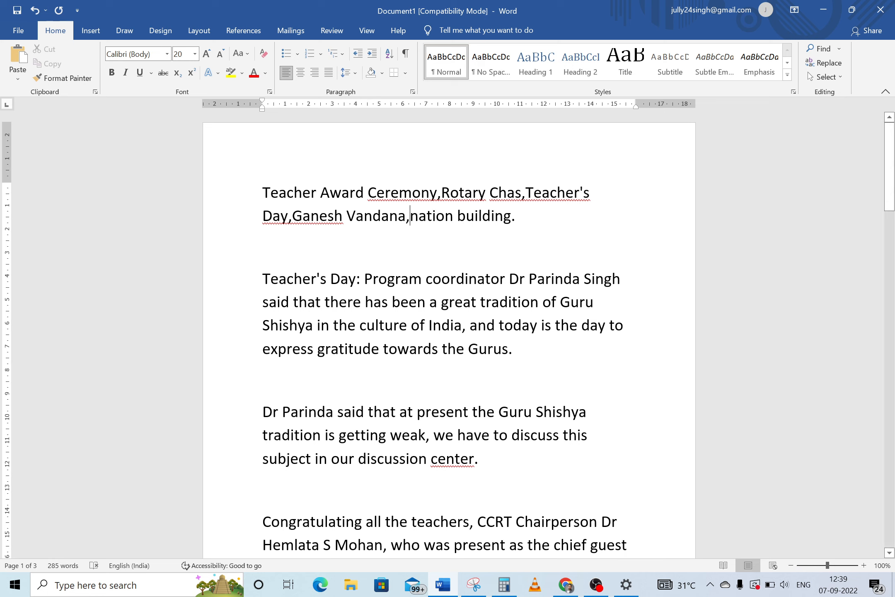
Join Guru Shishya tradition, education and healthy society onto the keyword line, removing the text between them
left_click_drag(262, 279, 498, 413)
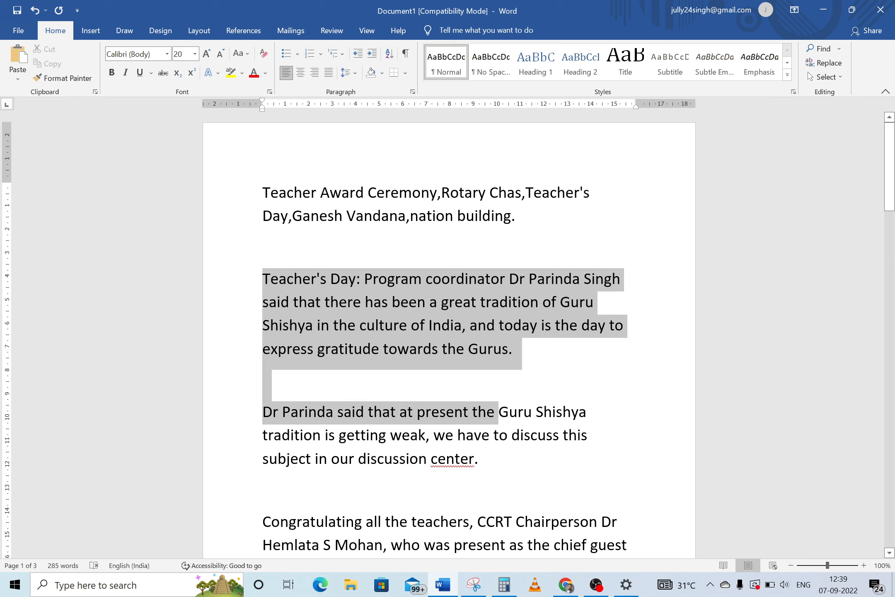
key("Delete")
key("Delete")
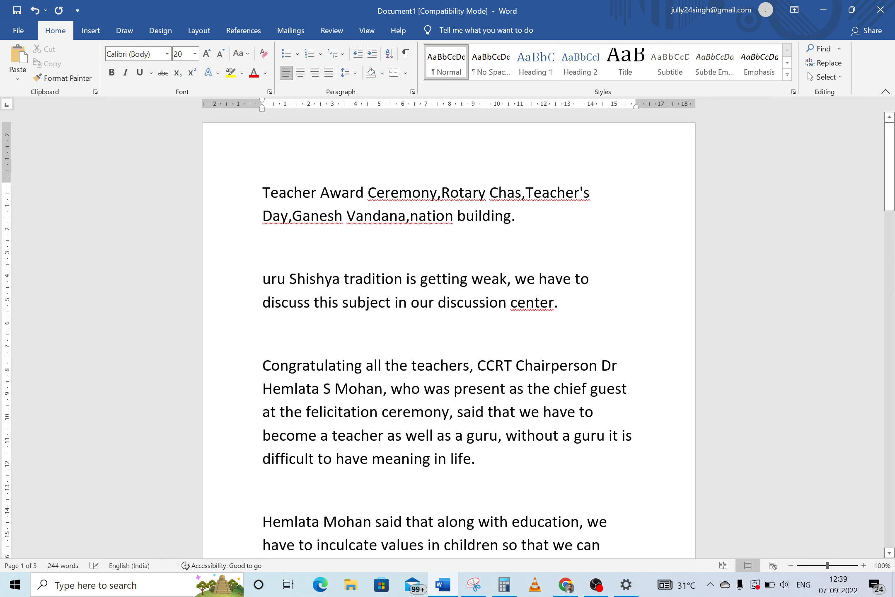
type("G")
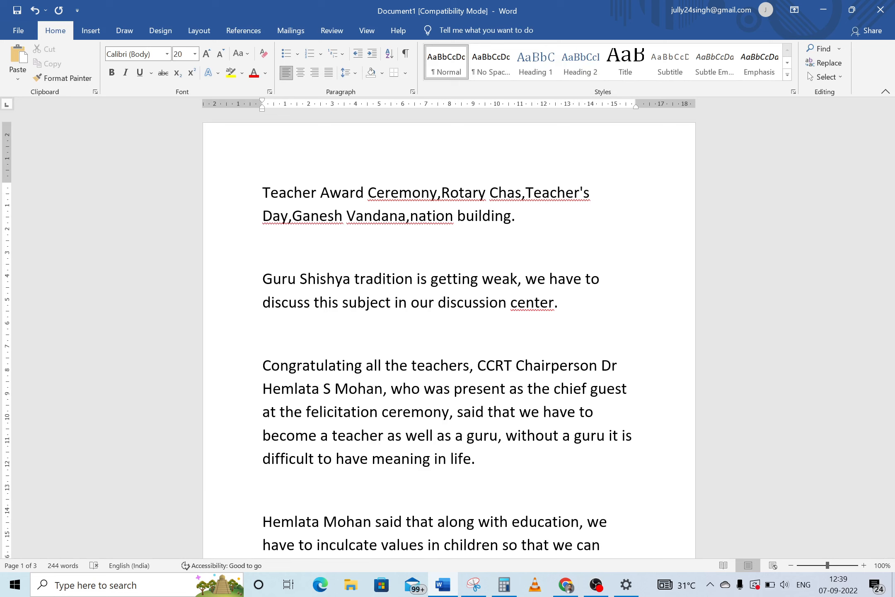
key("BackSpace")
key("BackSpace")
key("BackSpace")
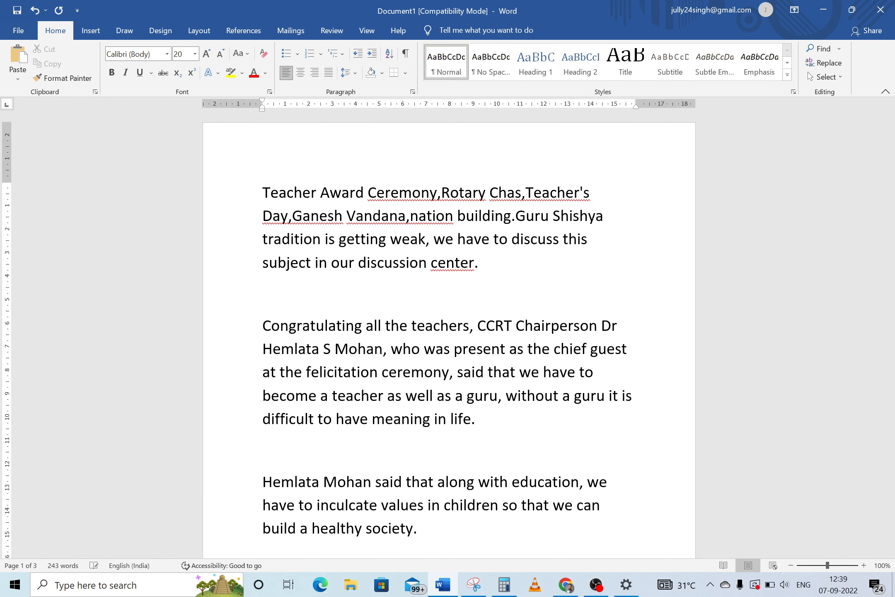
type(",")
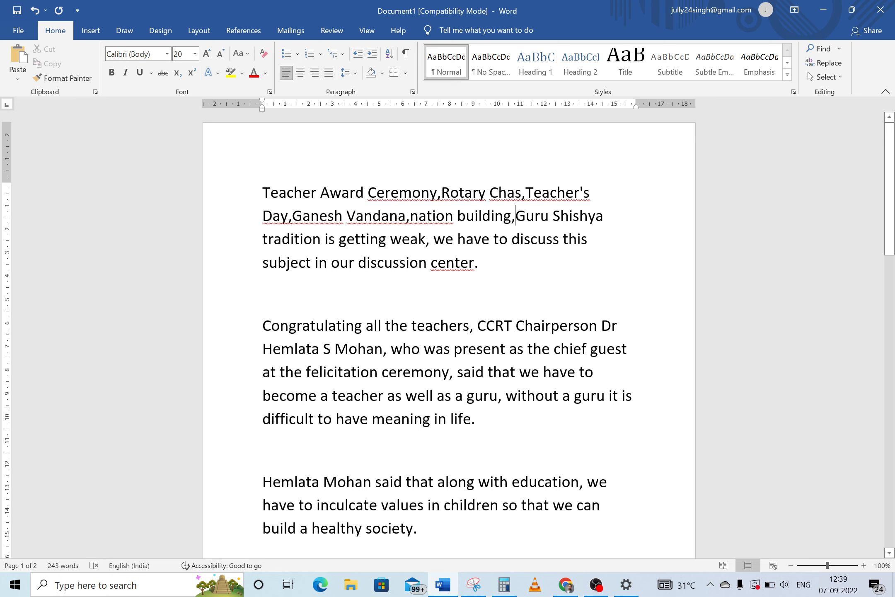
left_click_drag(325, 240, 512, 482)
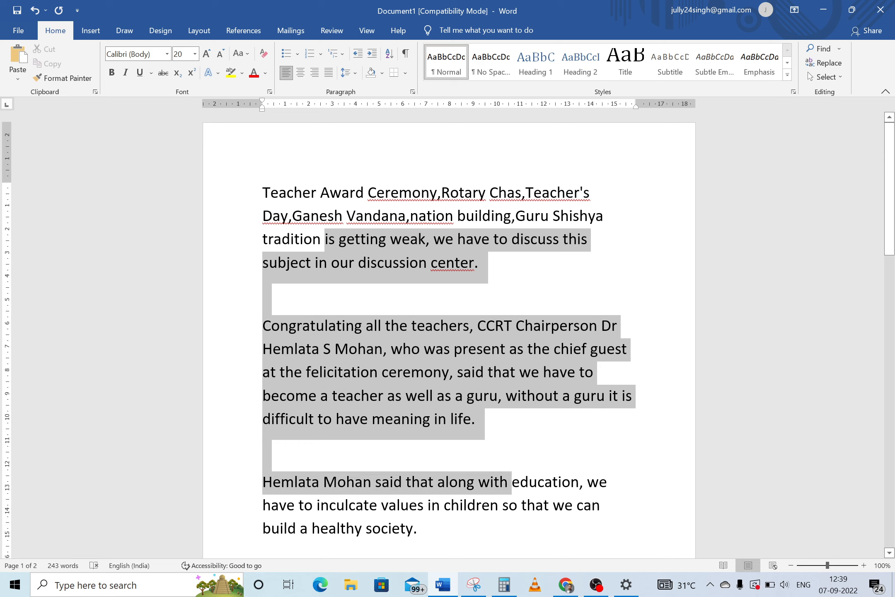
key("Delete")
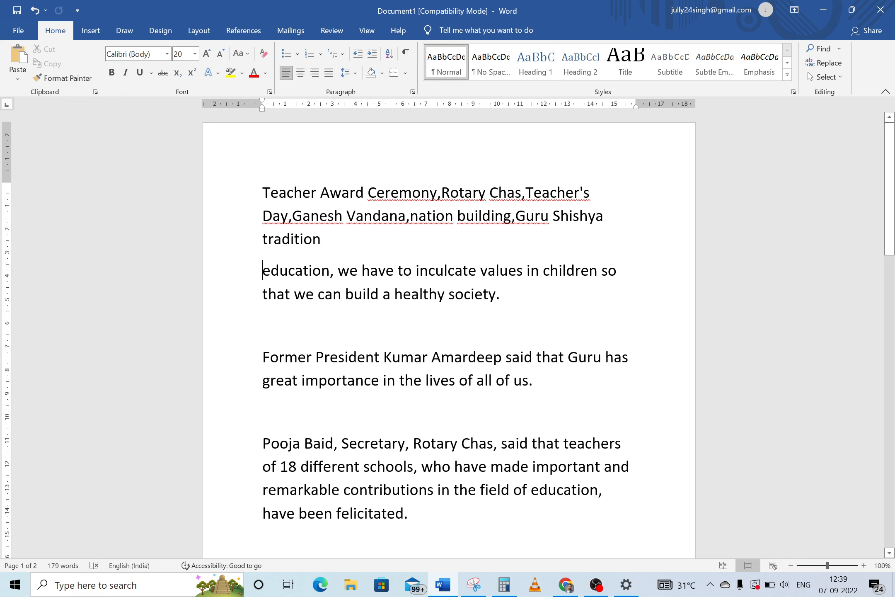
key("Delete")
type(",")
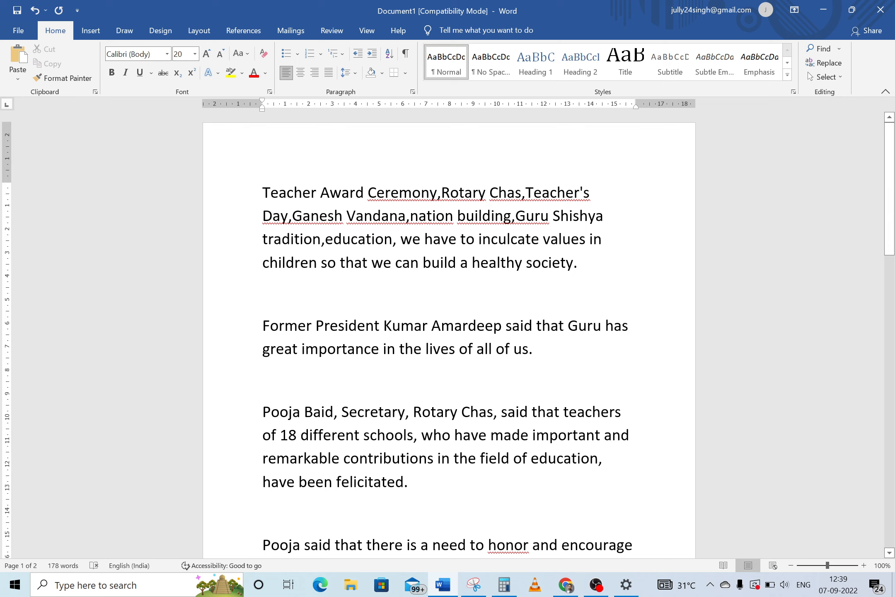
left_click(401, 240)
left_click_drag(400, 240, 471, 262)
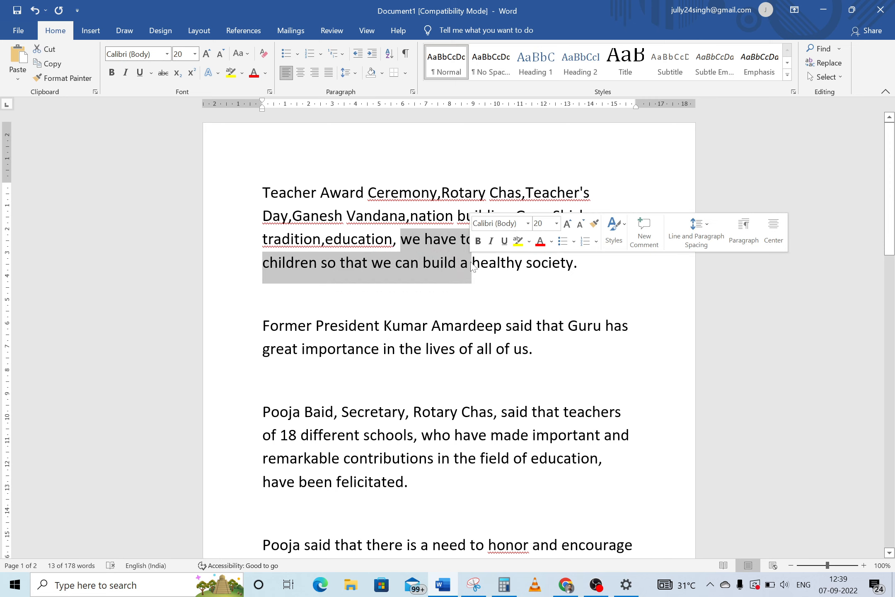
key("BackSpace")
key("BackSpace")
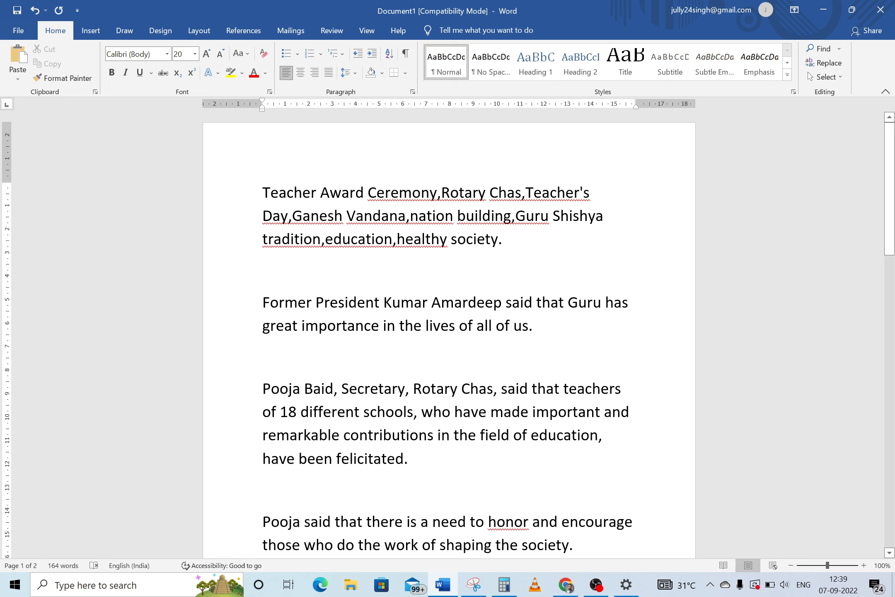
Remove the final period and all paragraphs below the keyword line, then select 'Teacher Award Ceremony'
left_click_drag(499, 239, 502, 240)
key("BackSpace")
left_click_drag(263, 303, 539, 558)
key("Delete")
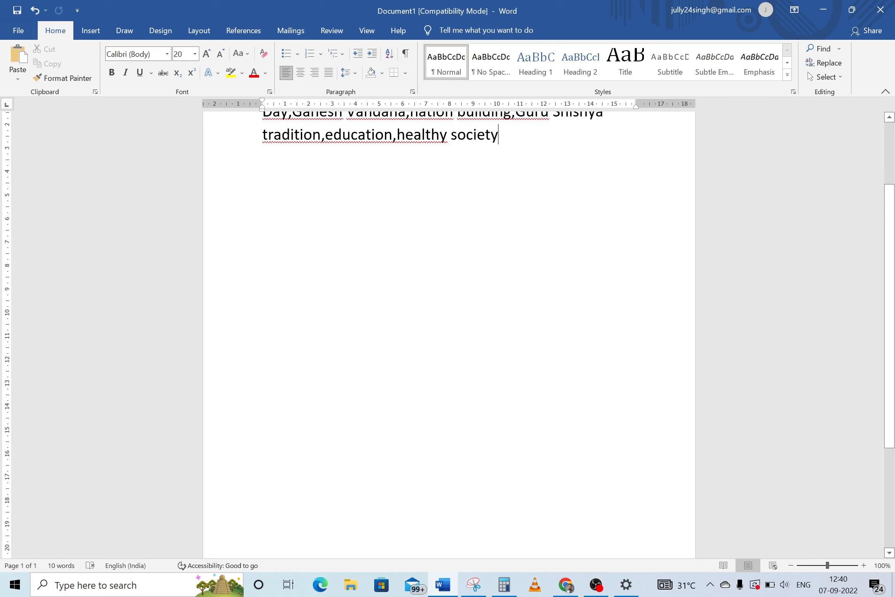
type(",")
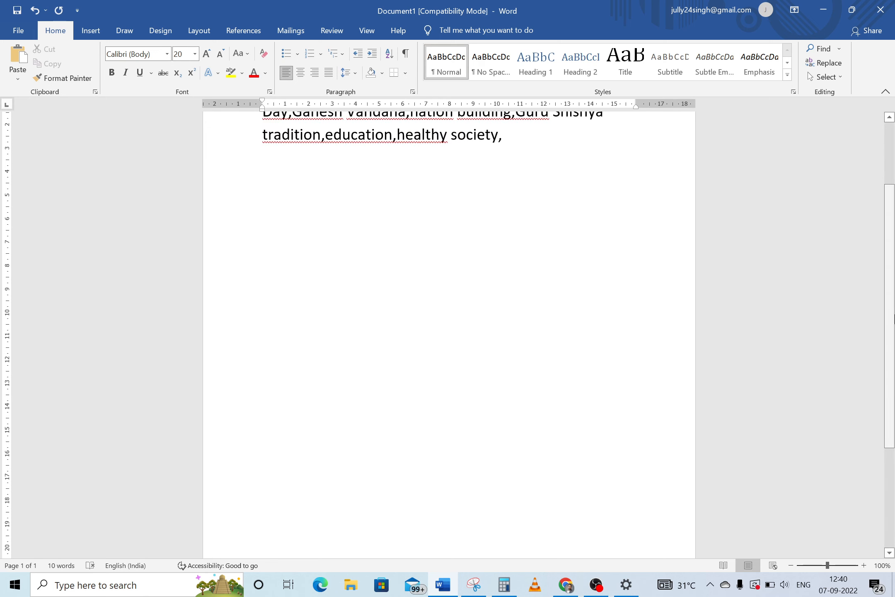
scroll(894, 219, "up", 3)
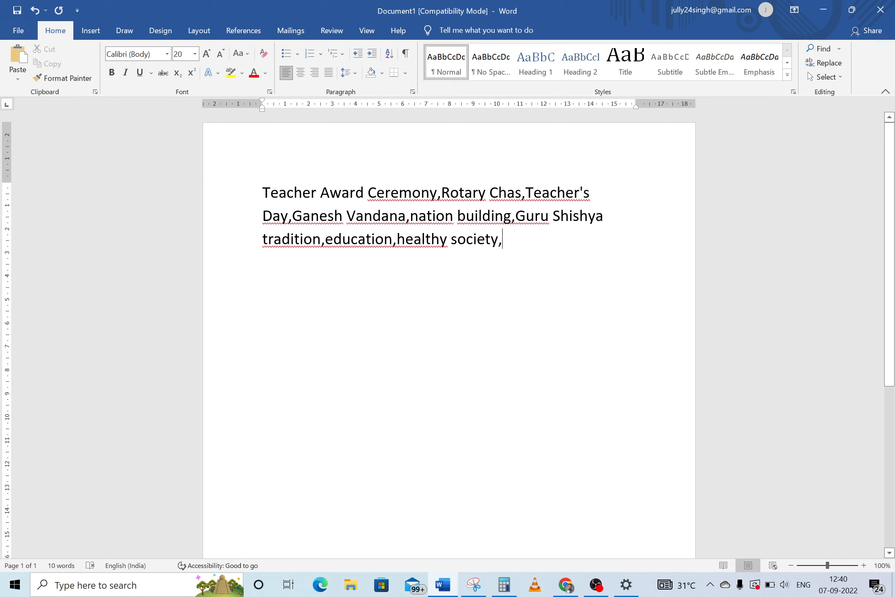
left_click_drag(262, 193, 423, 201)
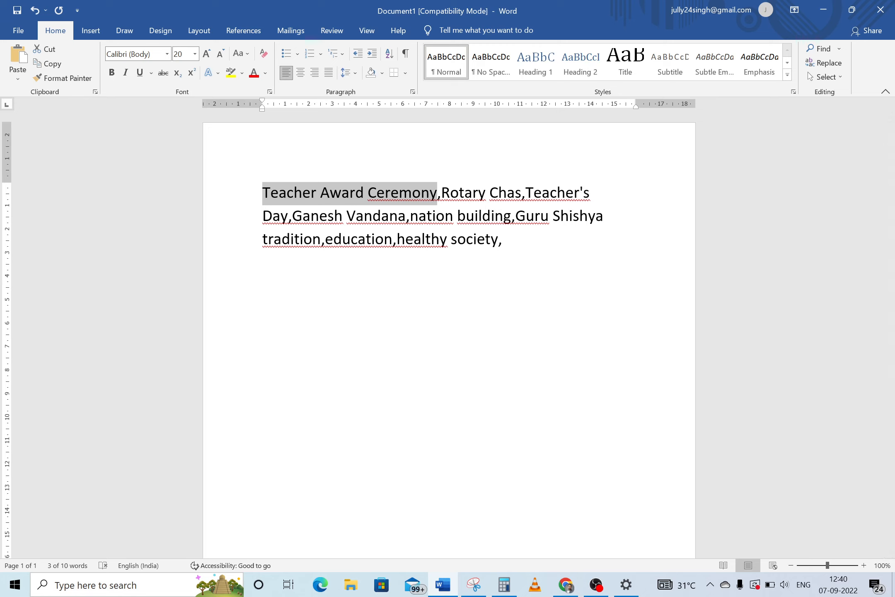
left_click(566, 588)
Upload the four WhatsApp event photos from Downloads through the post's Set featured image dialog
left_click(492, 9)
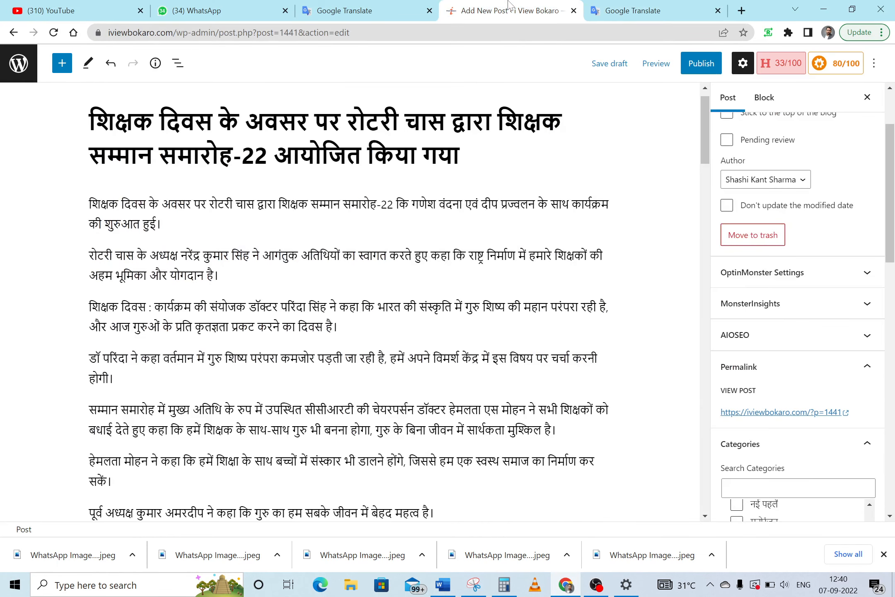
scroll(777, 359, "down", 8)
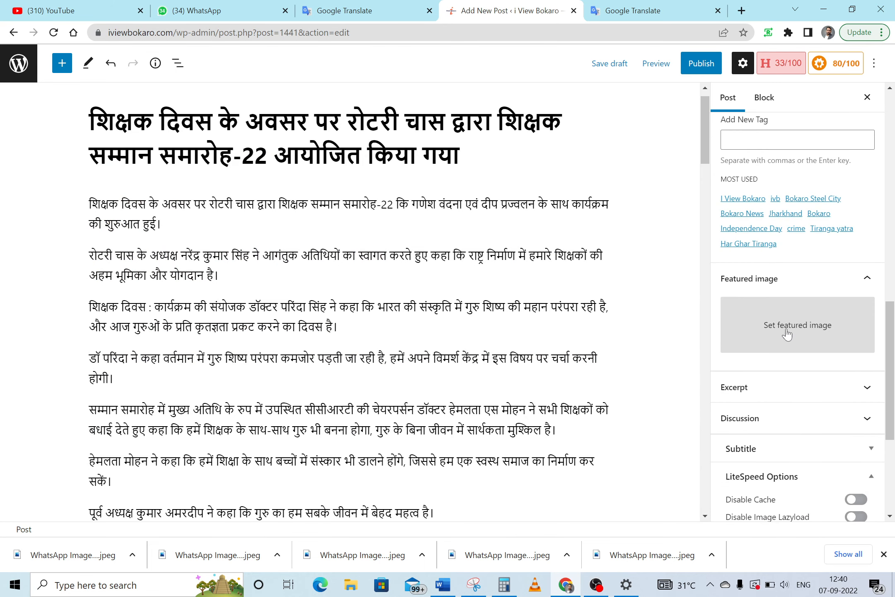
left_click(787, 334)
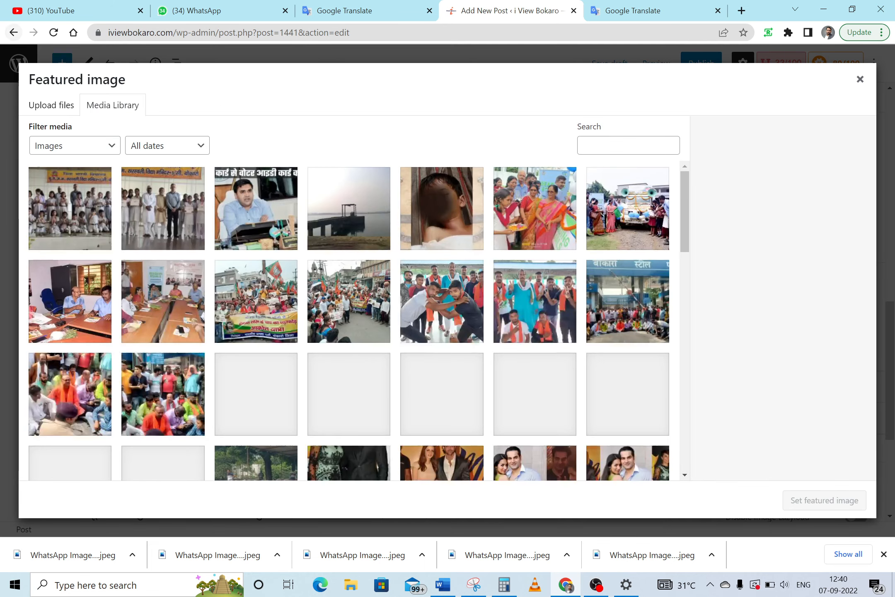
left_click(55, 112)
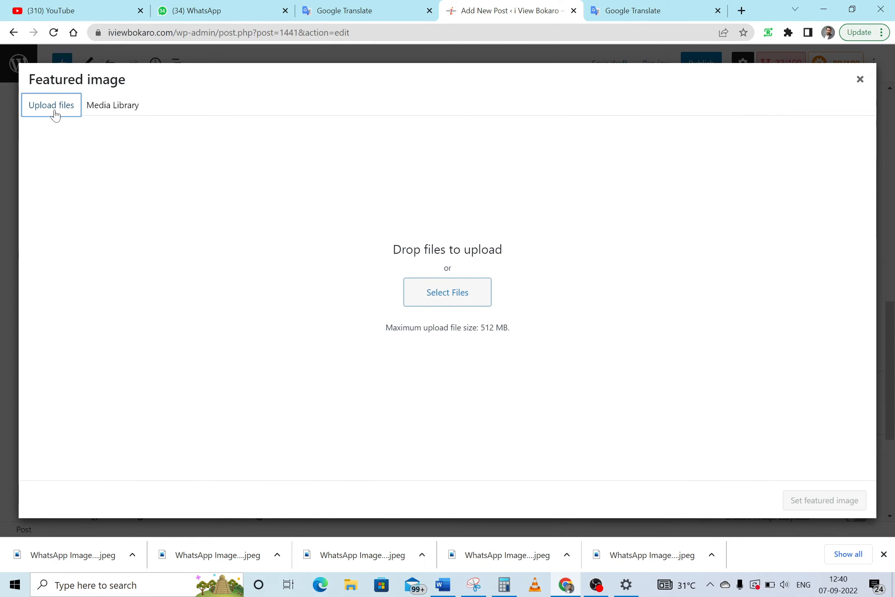
left_click(441, 292)
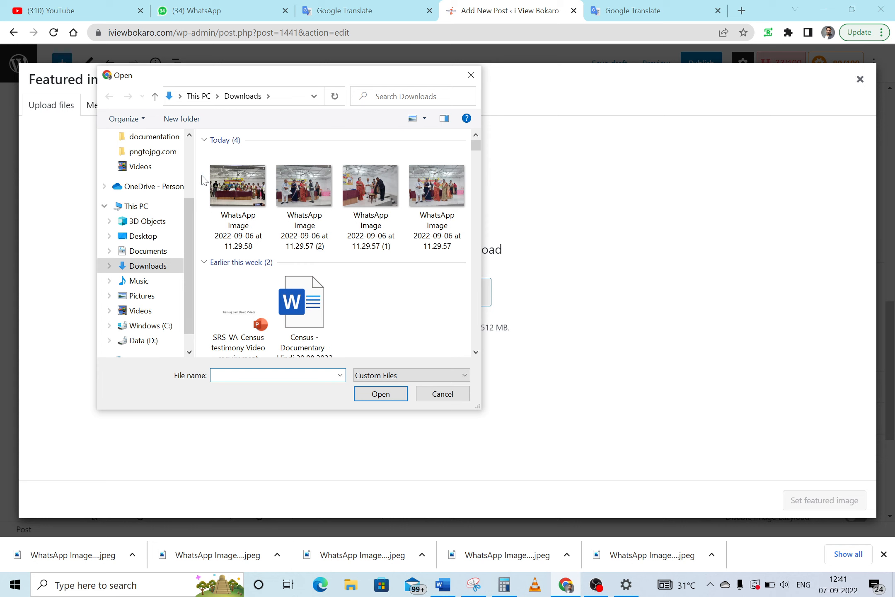
left_click_drag(198, 174, 455, 200)
left_click(379, 393)
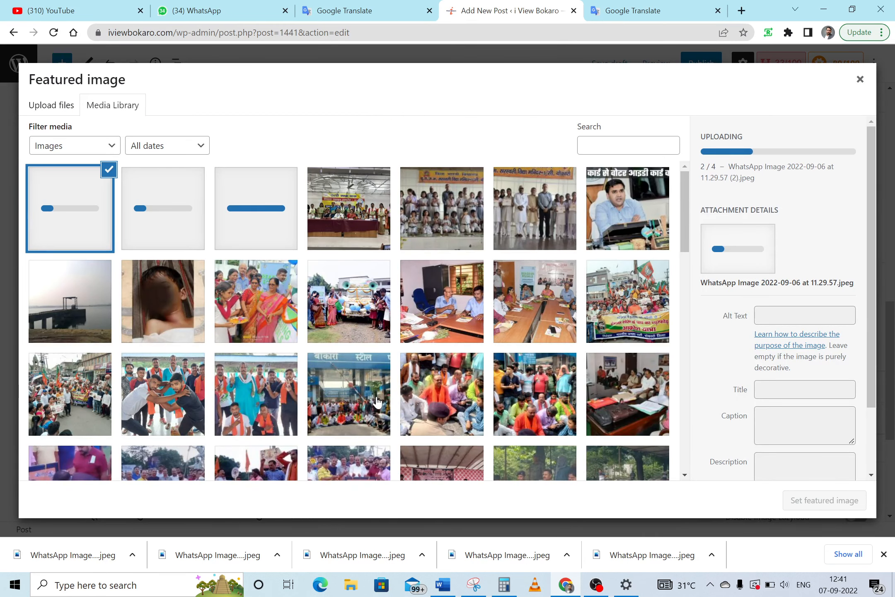
left_click(337, 202)
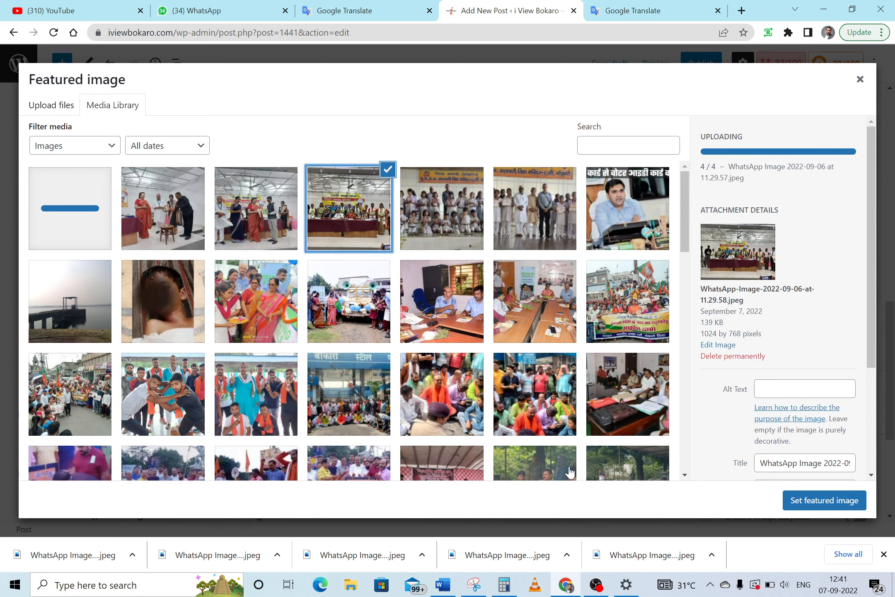
Set the fourth photo's title and alt text to 'Teacher Award Ceremony', copied from Word
left_click(450, 588)
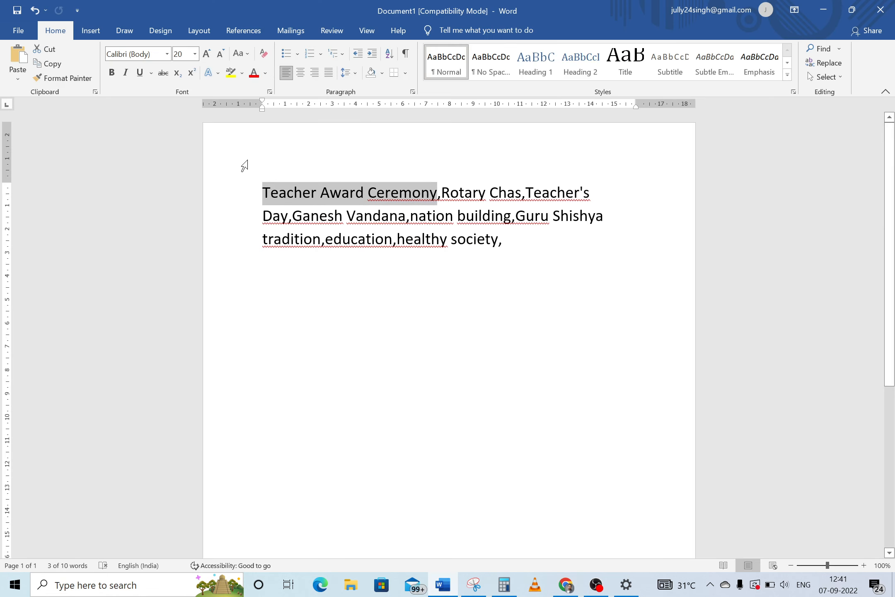
key("ctrl+c")
left_click(564, 593)
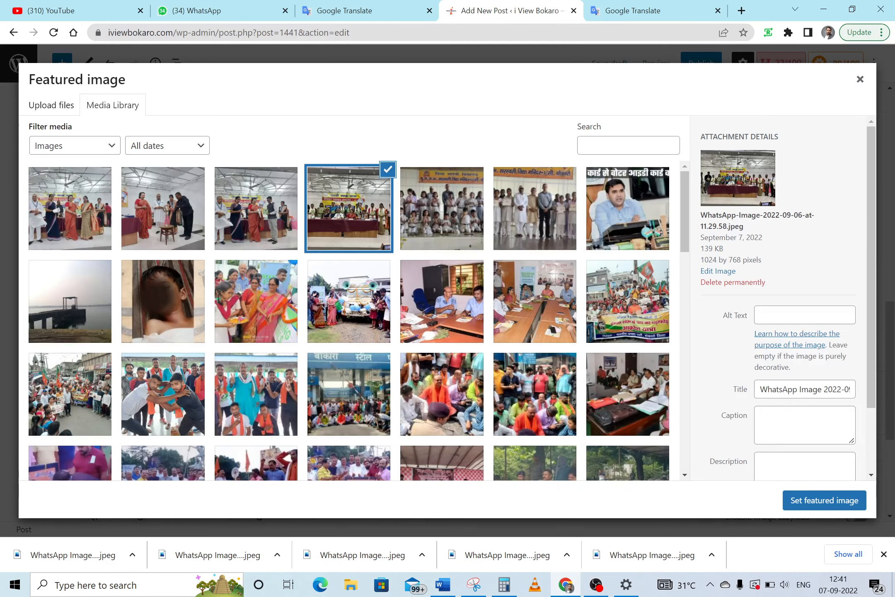
left_click(787, 390)
key("ctrl+a")
key("ctrl+v")
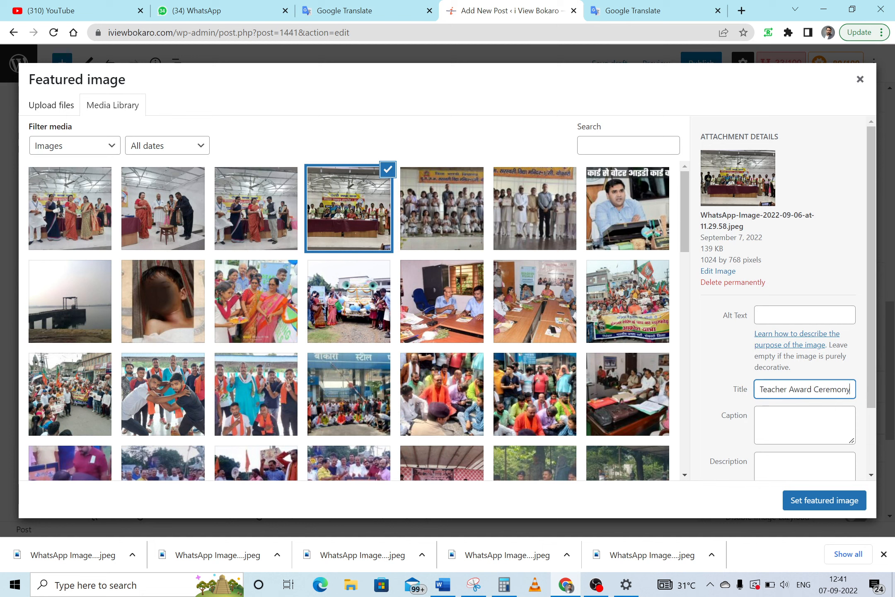
left_click(800, 315)
key("ctrl+v")
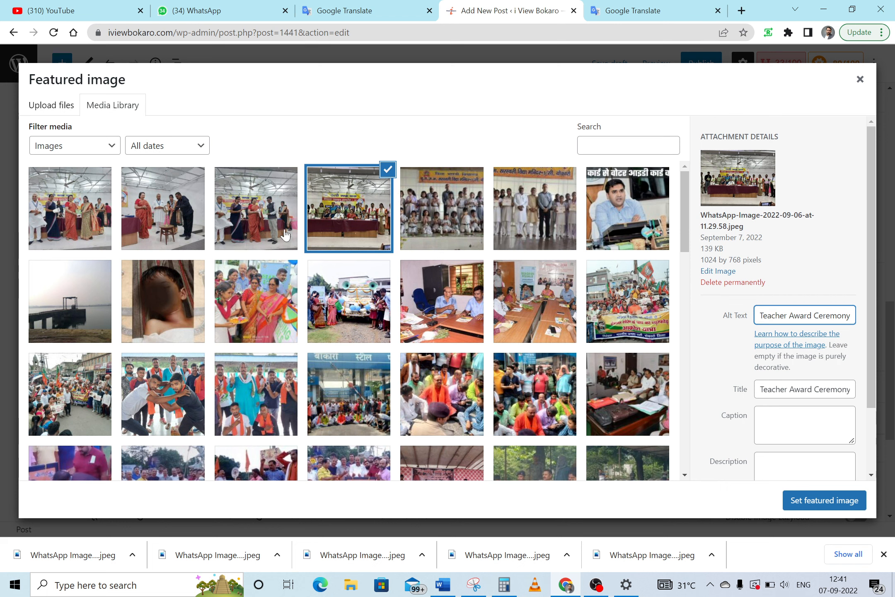
left_click(247, 223)
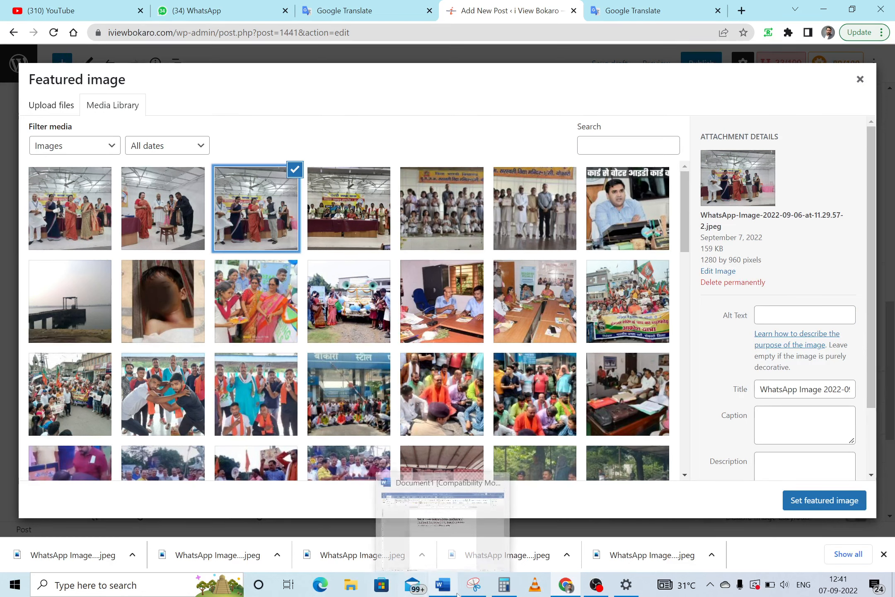
Set the third photo's title and alt text to 'Rotary Chas', copied from the keyword list
left_click(443, 585)
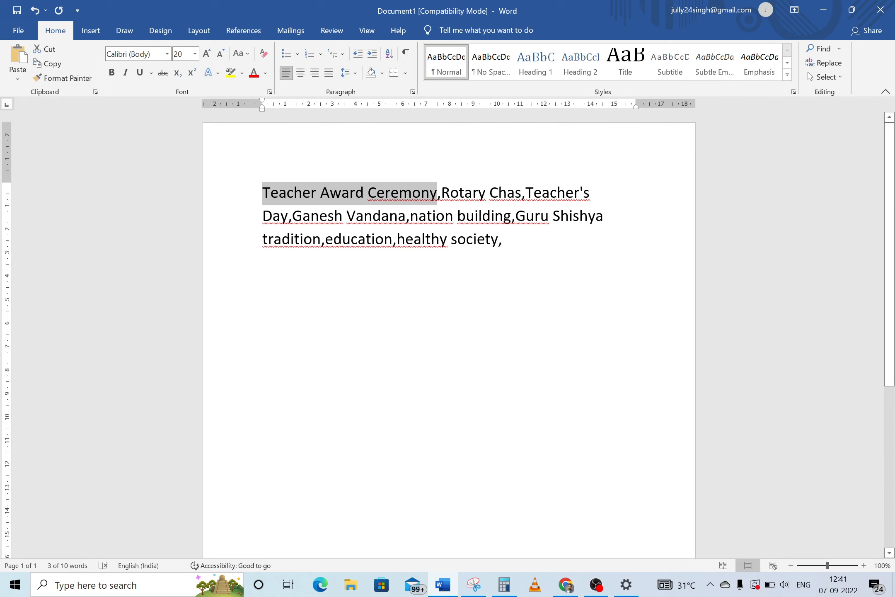
left_click_drag(442, 193, 521, 193)
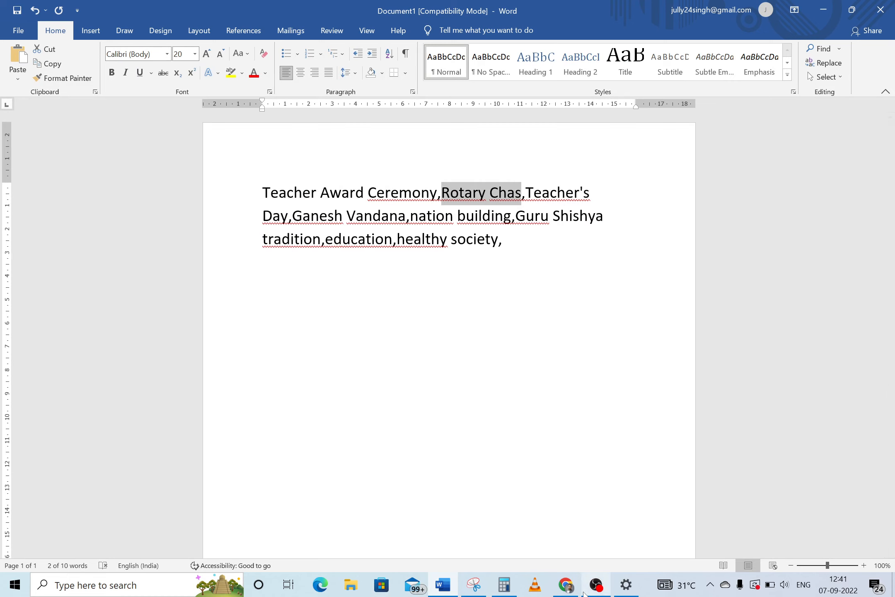
left_click(565, 585)
left_click(791, 390)
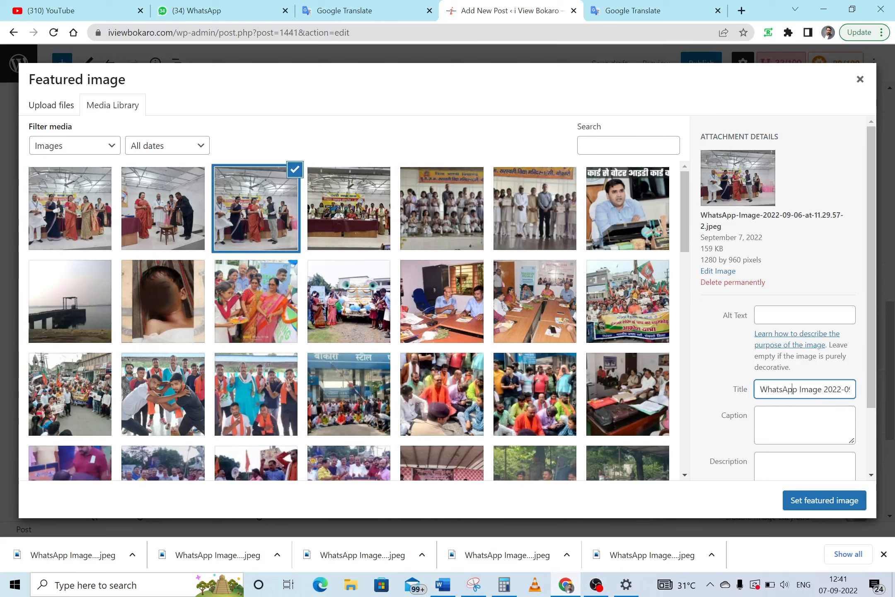
key("ctrl+a")
key("ctrl+v")
left_click(804, 315)
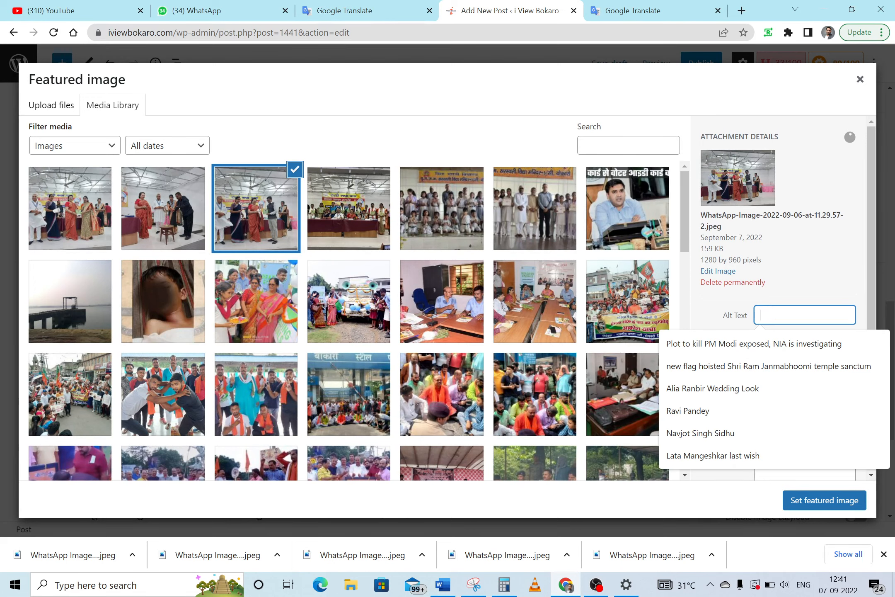
key("ctrl+v")
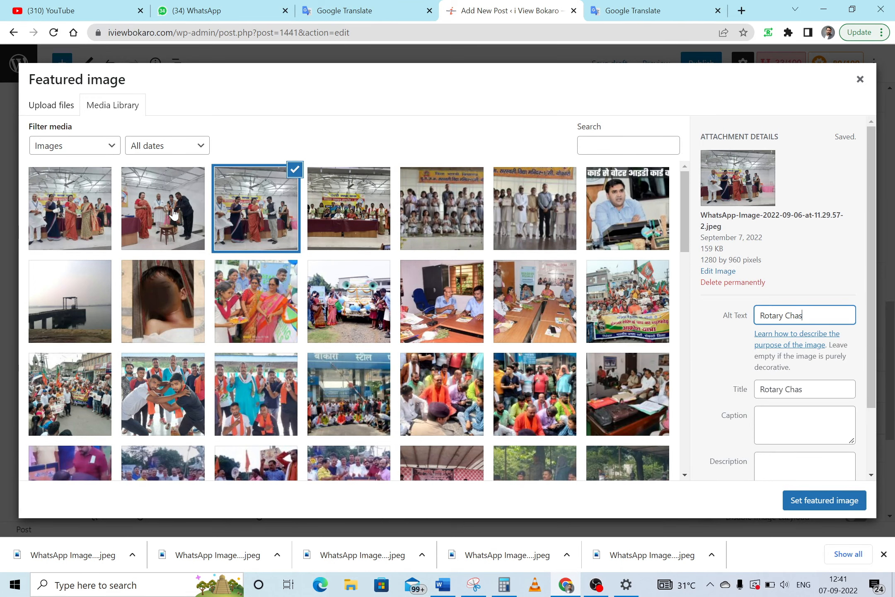
left_click(174, 213)
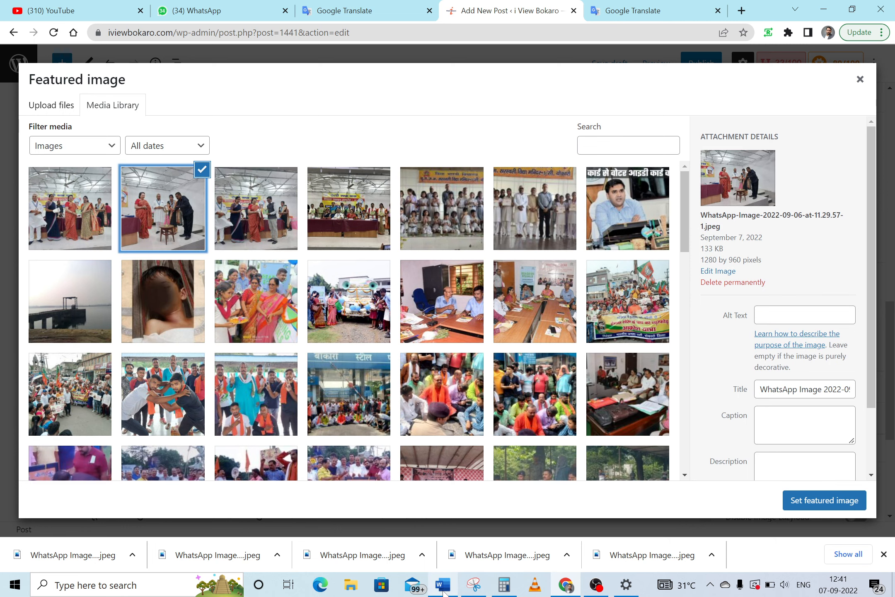
left_click(456, 586)
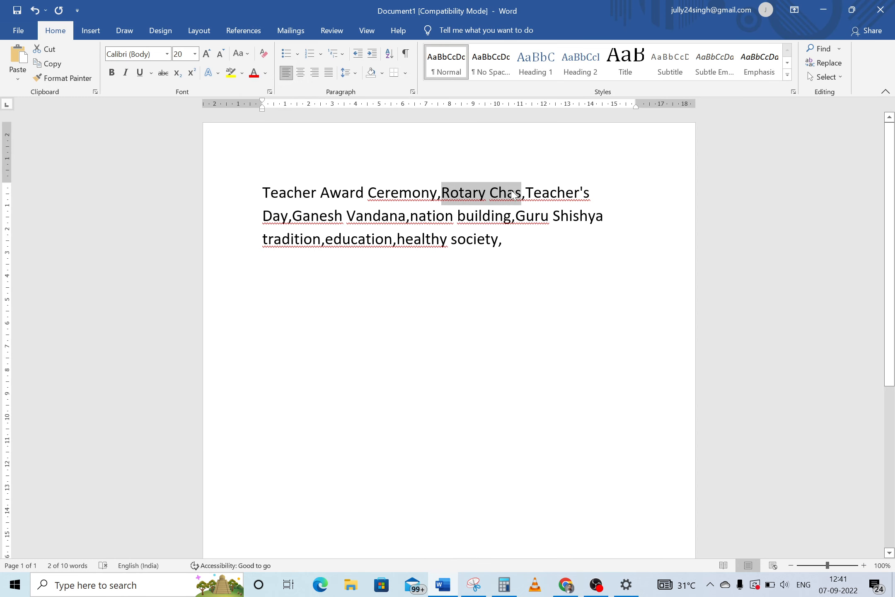
Set the second photo's title and alt text to 'Teacher's Day' from the keyword list
left_click_drag(525, 193, 289, 217)
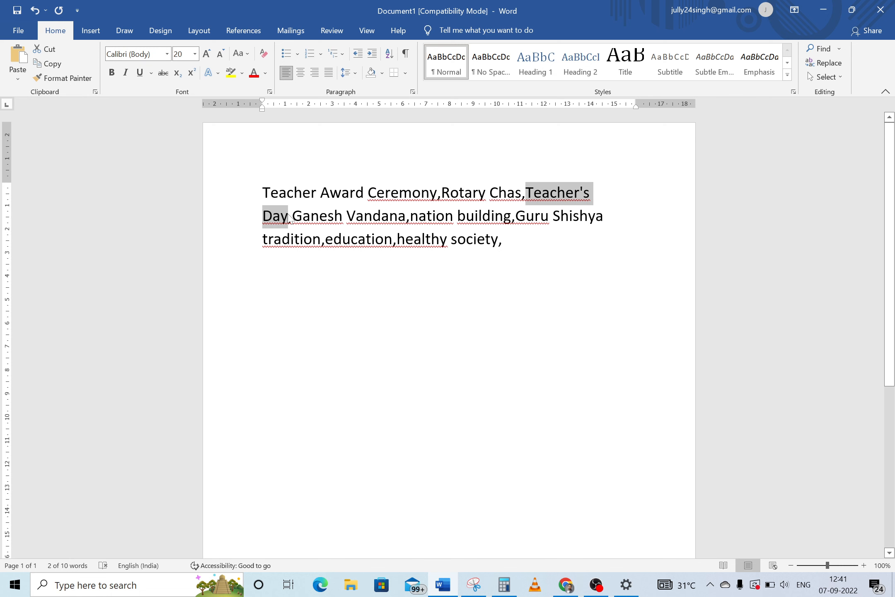
left_click(566, 584)
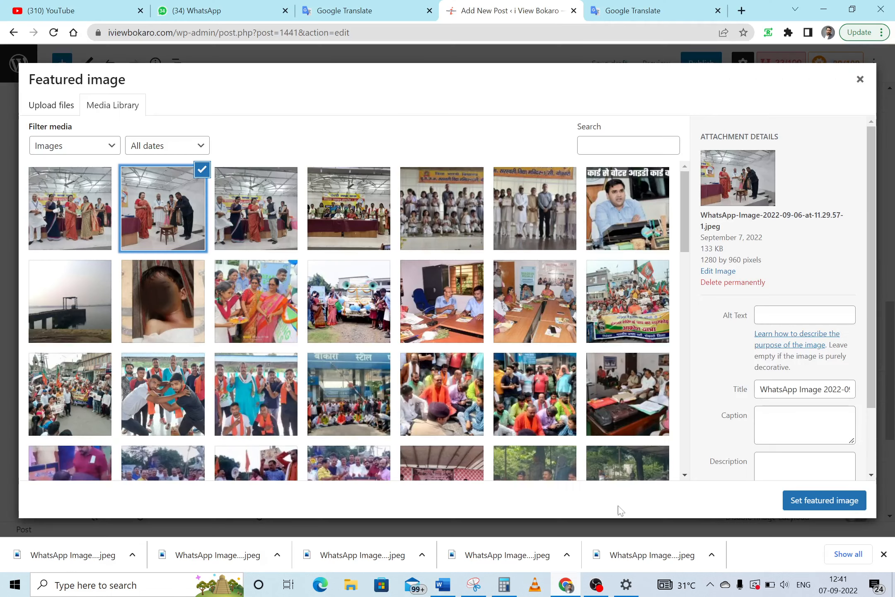
left_click(784, 390)
key("ctrl+a")
key("ctrl+v")
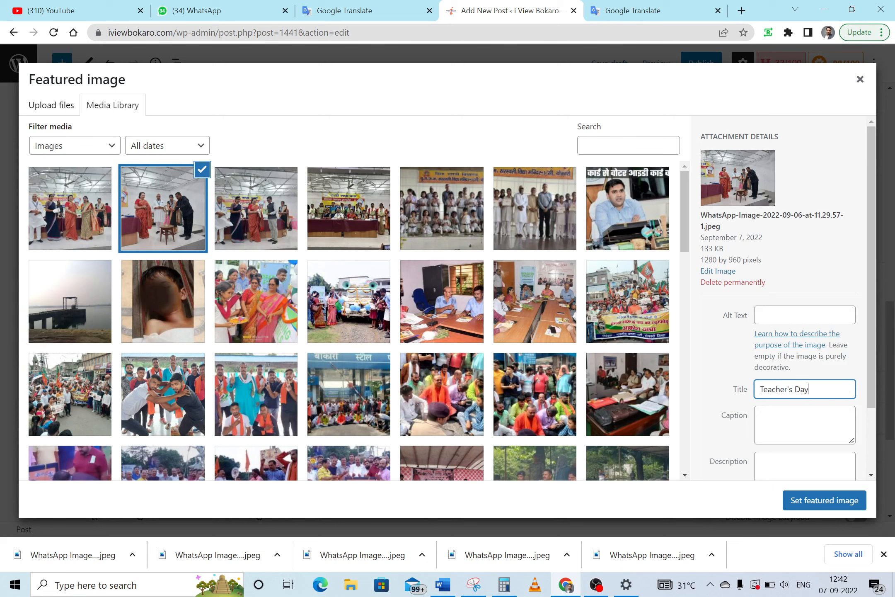
left_click(804, 315)
key("ctrl+v")
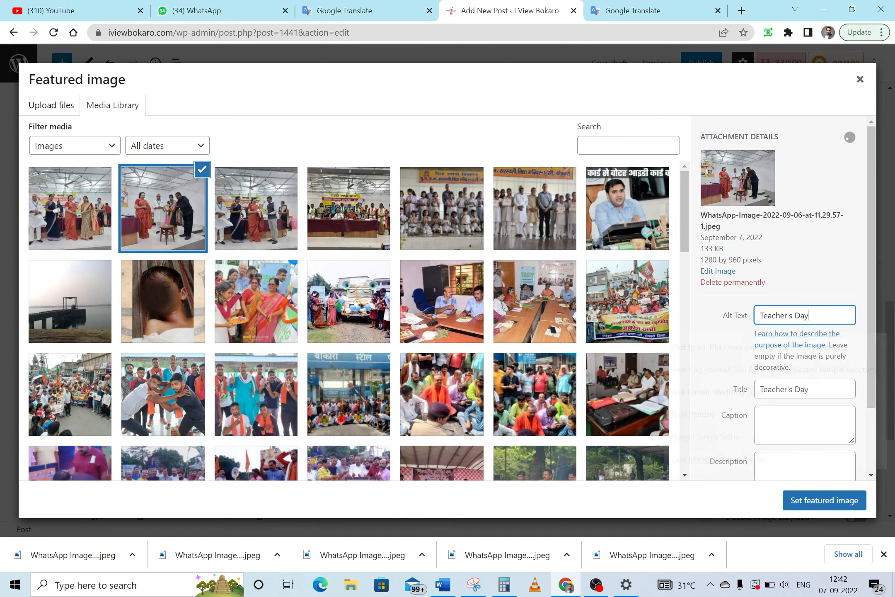
left_click(67, 225)
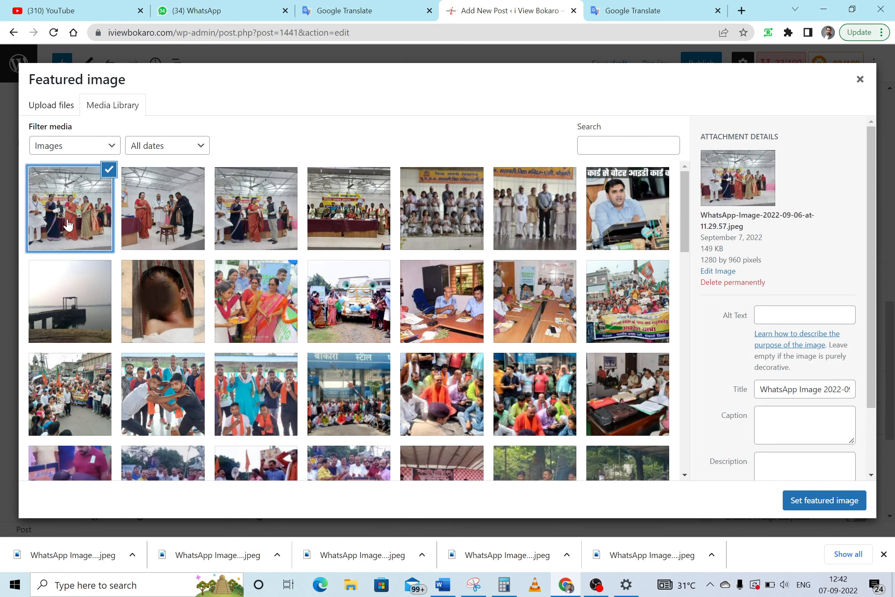
left_click(445, 584)
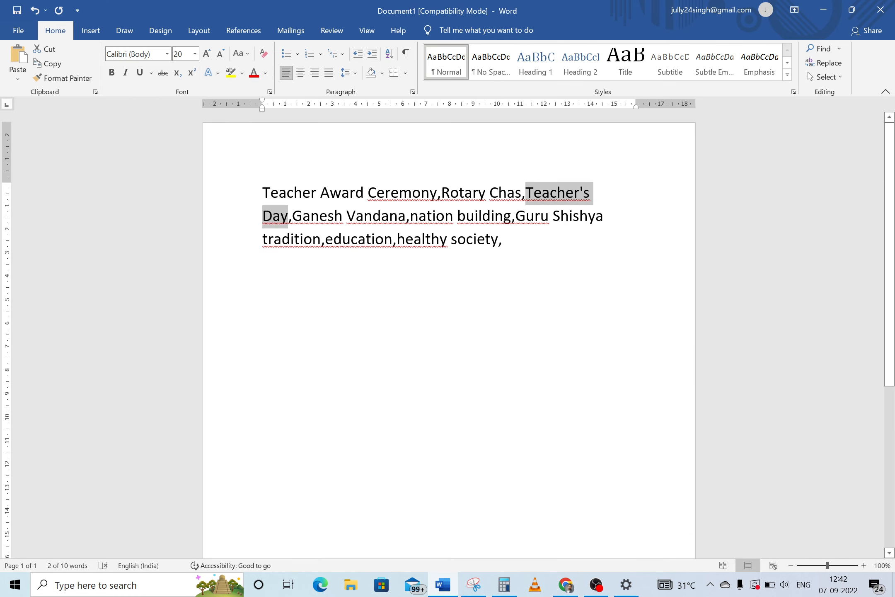
Title the first photo 'Guru Shishya tradition', then check the other three photos' saved details
left_click_drag(516, 216, 319, 241)
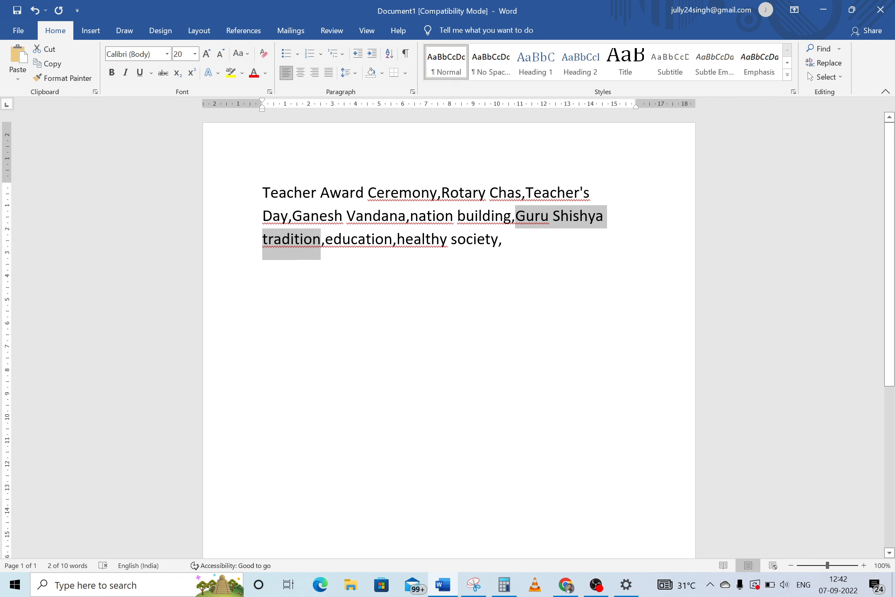
key("ctrl+c")
key("alt+Tab")
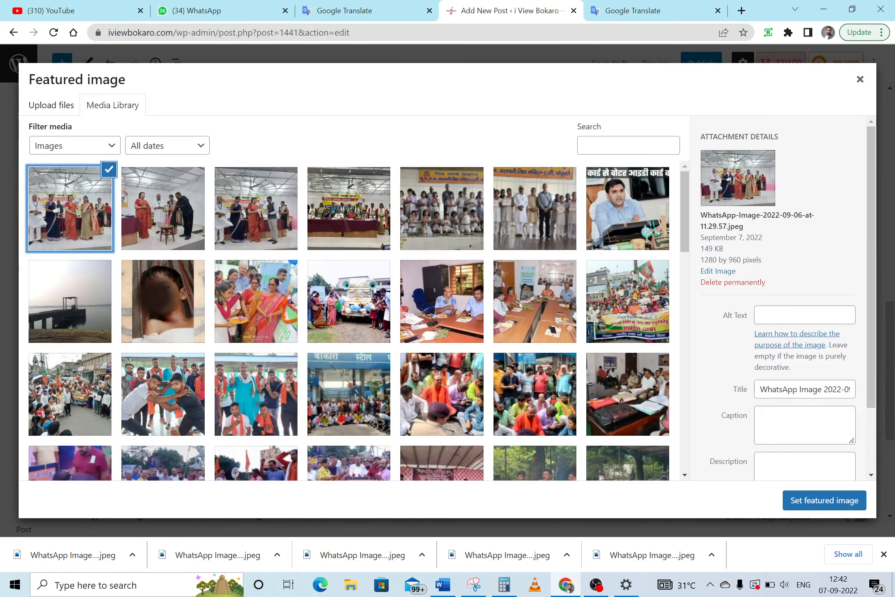
left_click(808, 389)
key("ctrl+a")
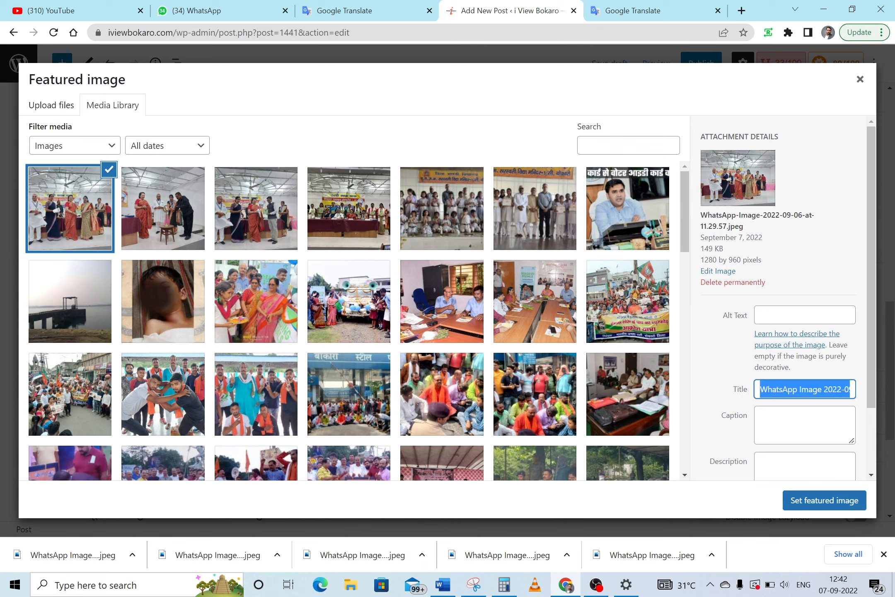
key("ctrl+v")
key("ctrl+v")
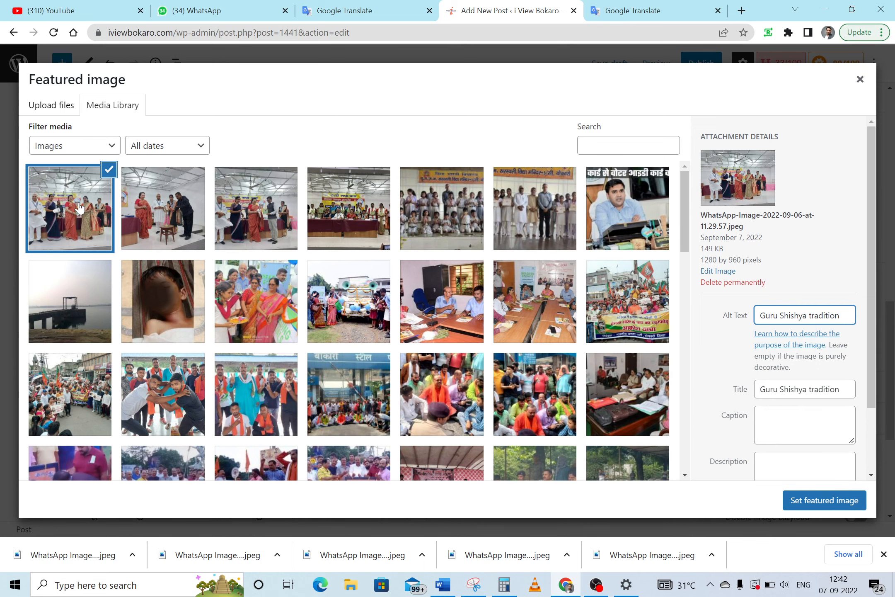
left_click(162, 205)
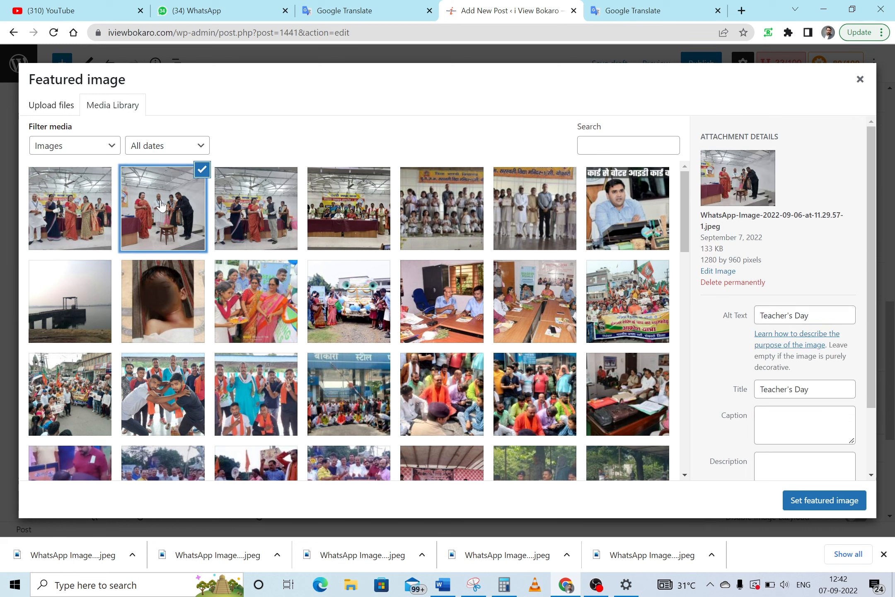
left_click(246, 214)
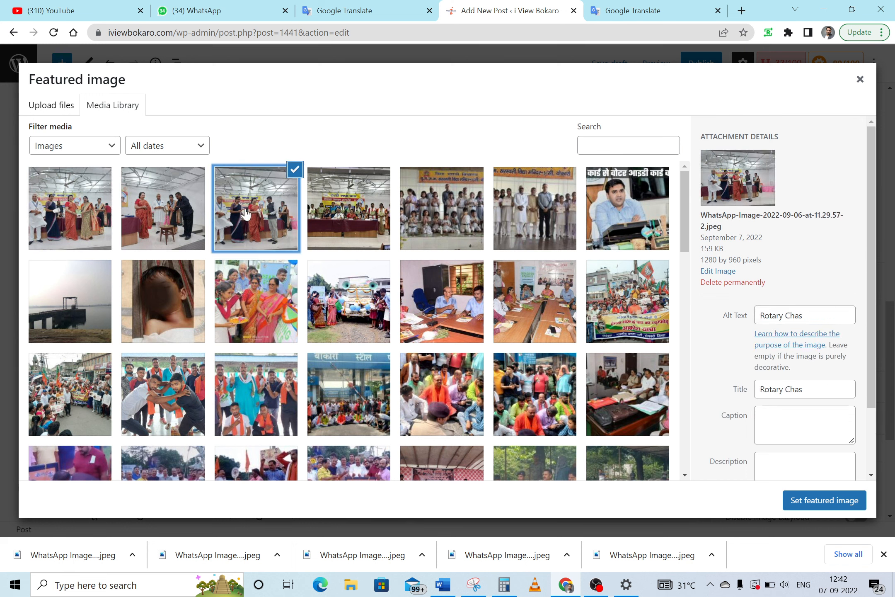
left_click(344, 218)
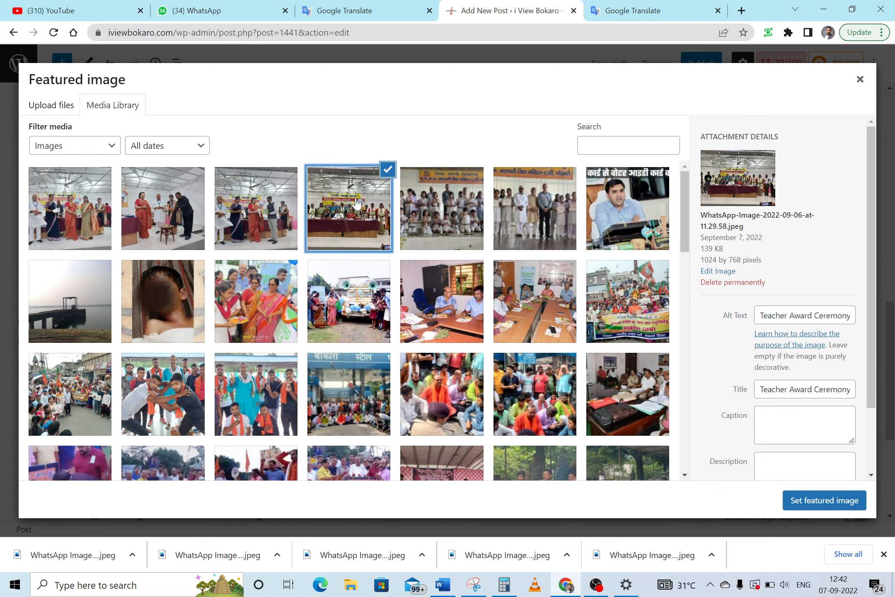
Confirm the chosen Teacher Award Ceremony photo as the post's featured image
left_click(819, 501)
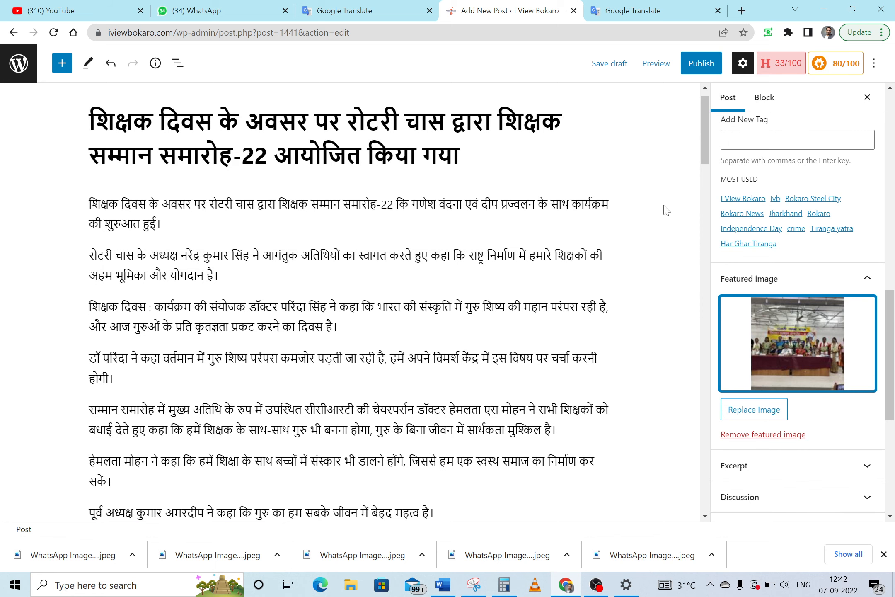
left_click_drag(705, 138, 699, 163)
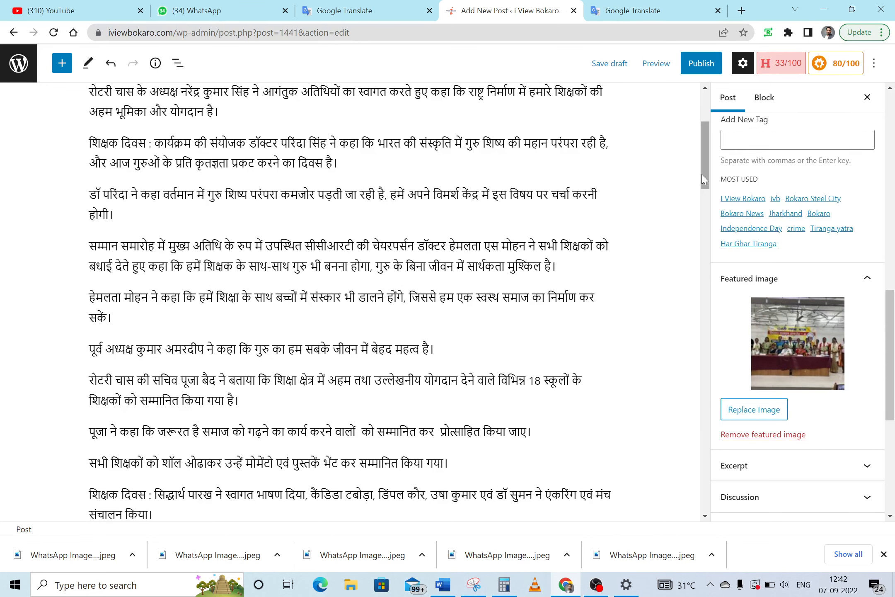
left_click_drag(704, 178, 706, 163)
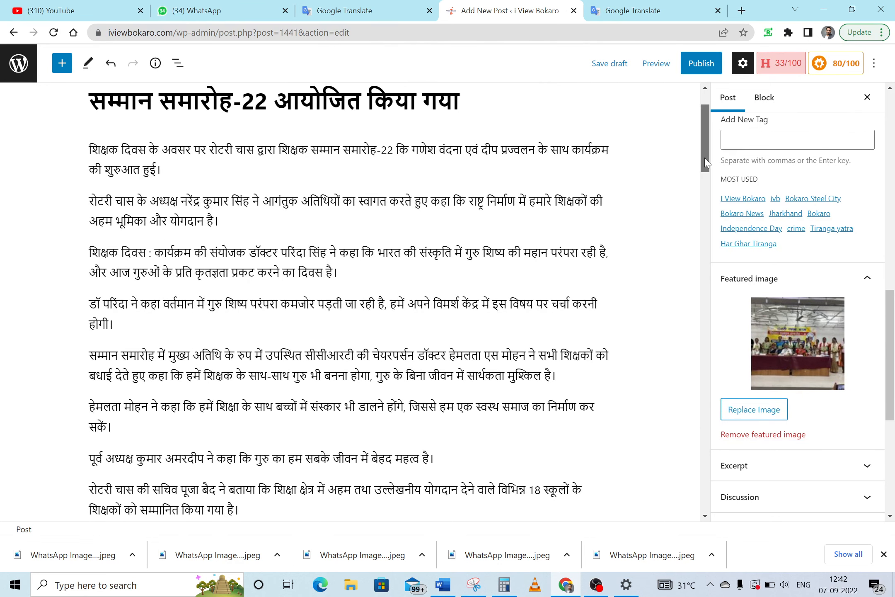
Add an image block after the third paragraph holding the Teacher's Day photo from the Media Library
left_click(338, 273)
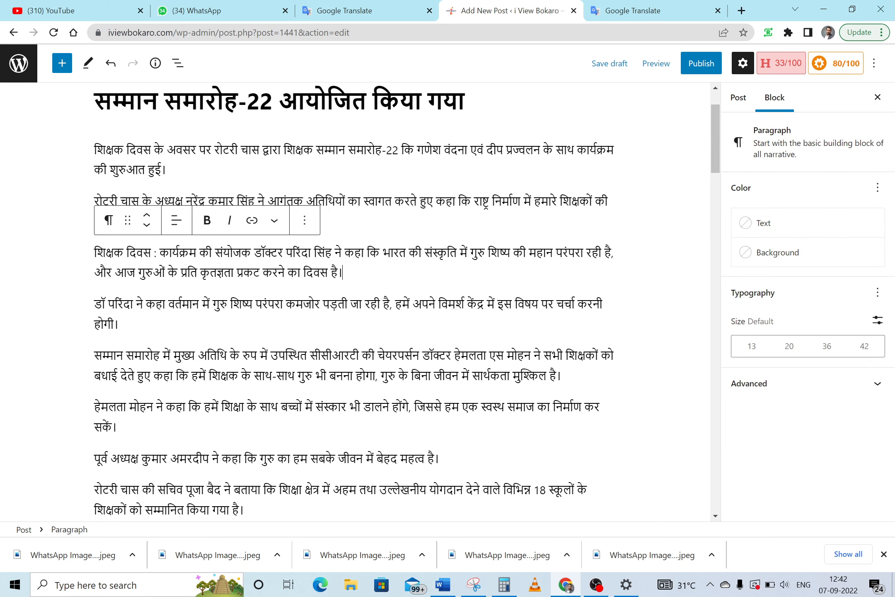
key("Return")
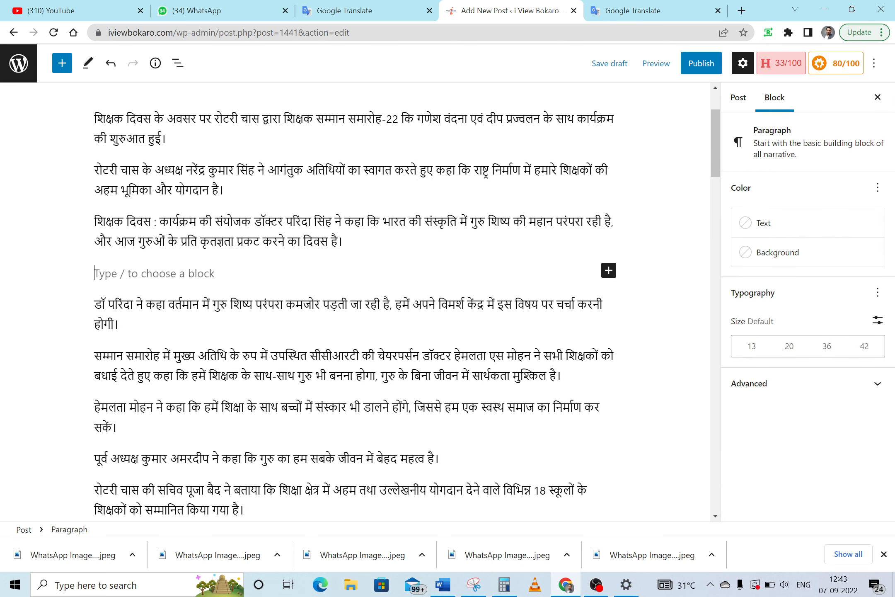
left_click(609, 271)
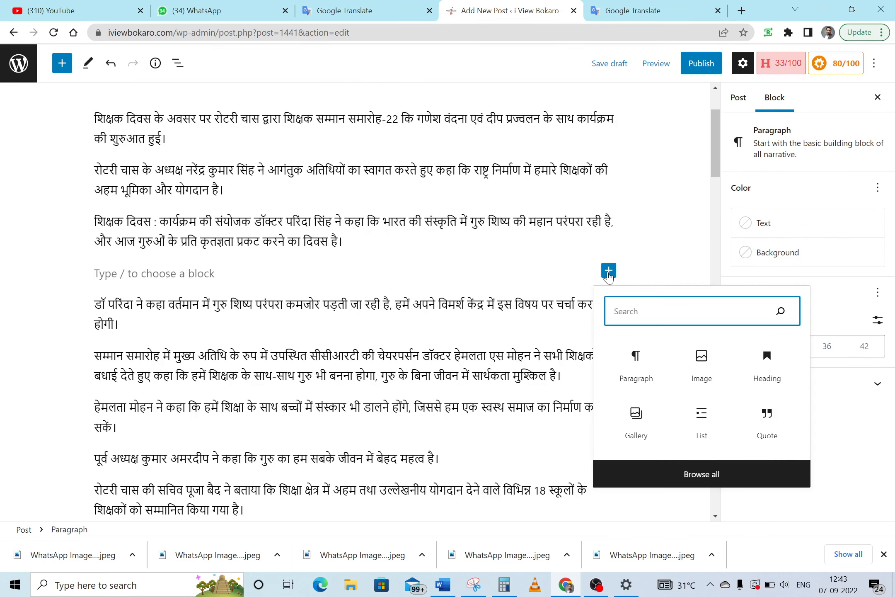
key("Escape")
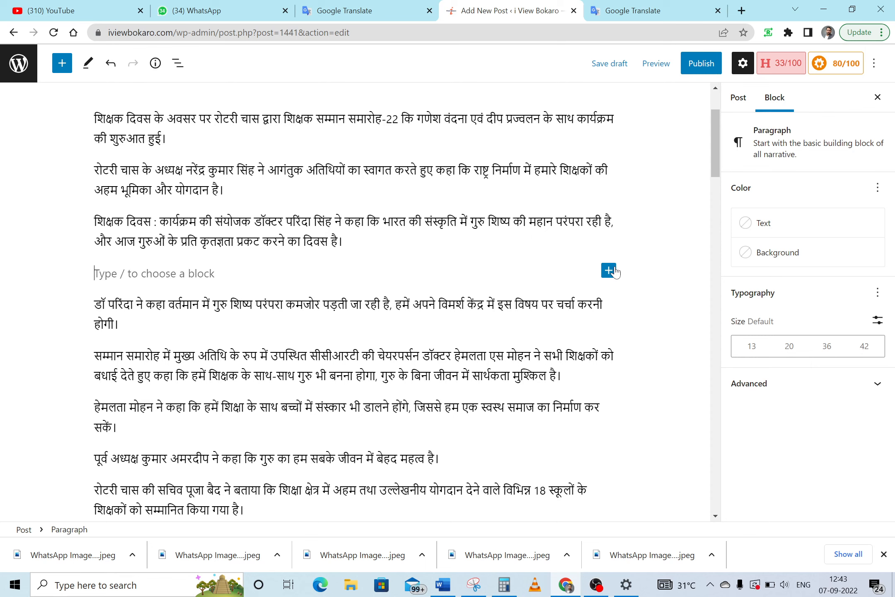
left_click(609, 271)
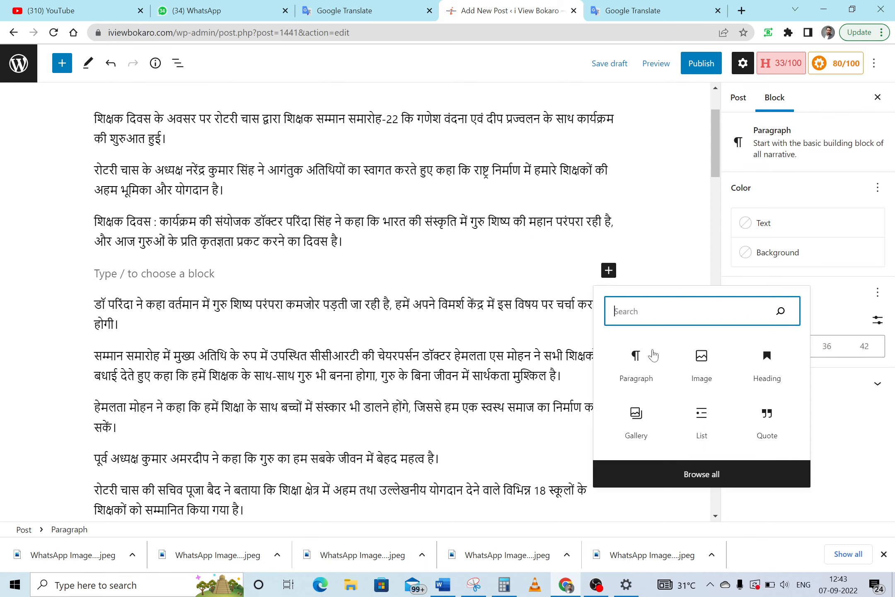
left_click(706, 368)
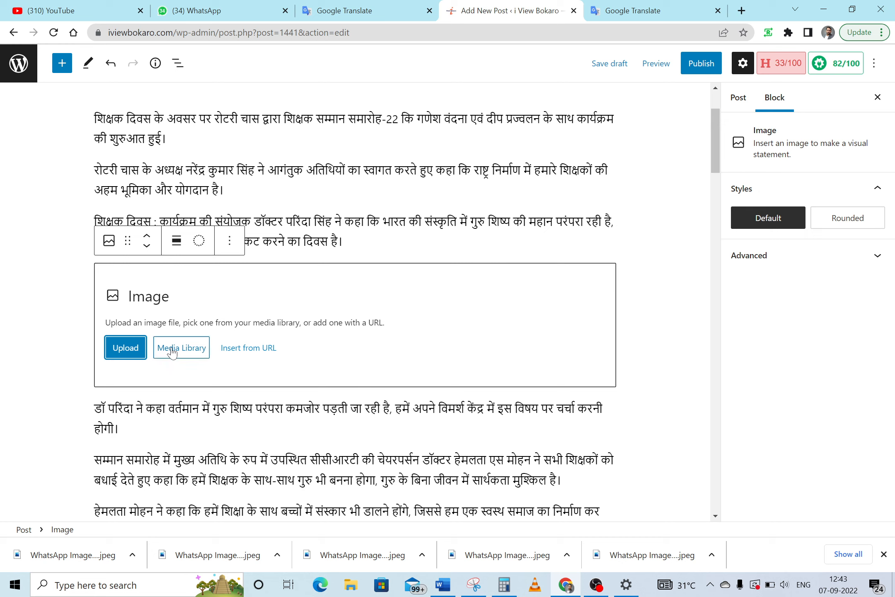
left_click(185, 349)
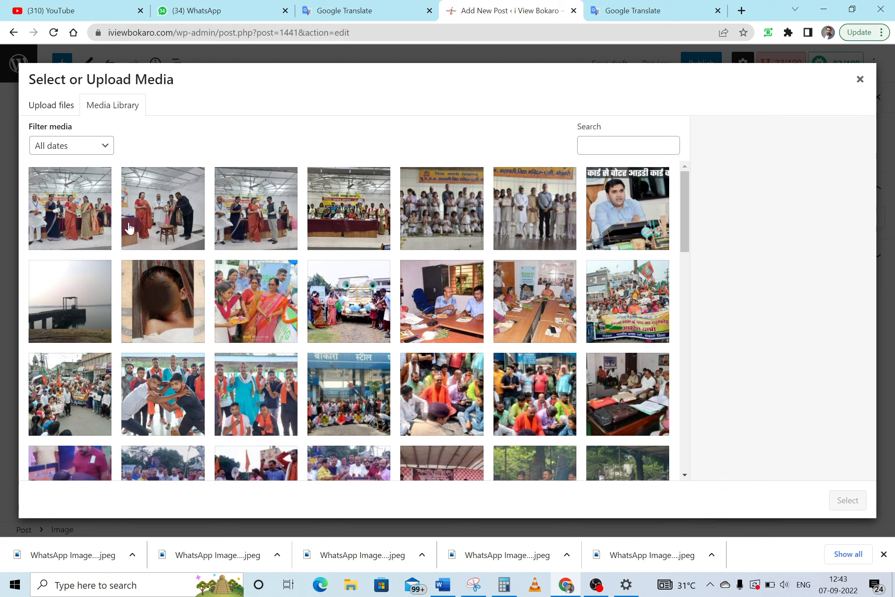
left_click(171, 223)
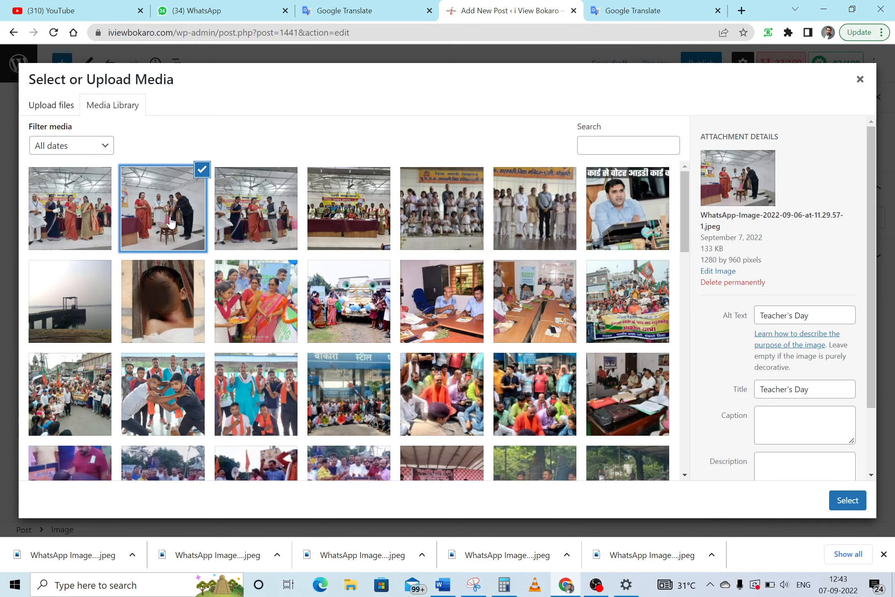
left_click(850, 507)
left_click(567, 390)
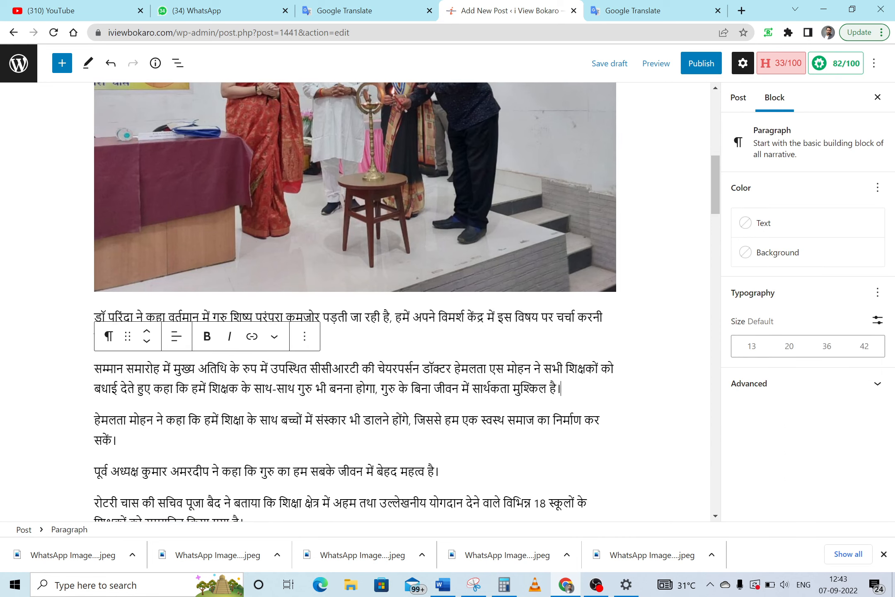
key("Return")
left_click(609, 387)
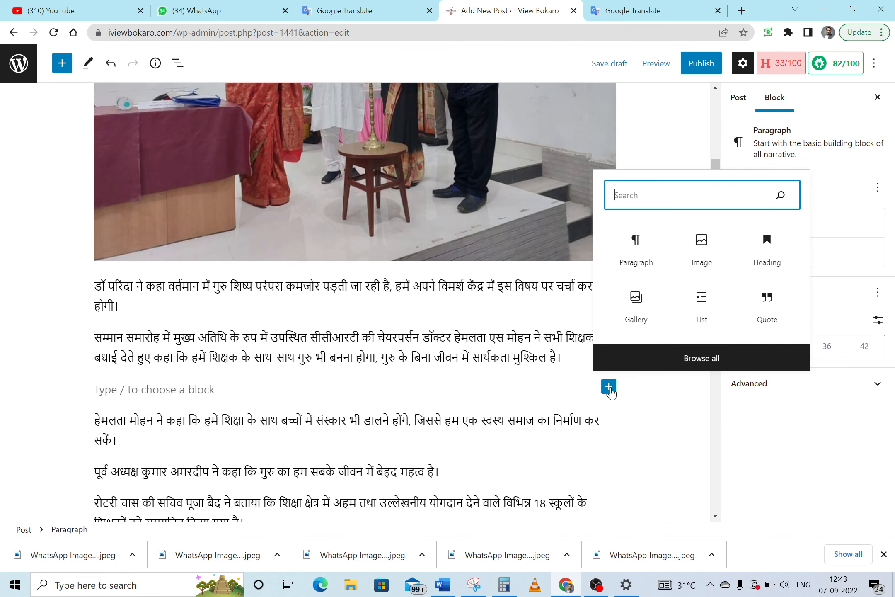
left_click(704, 251)
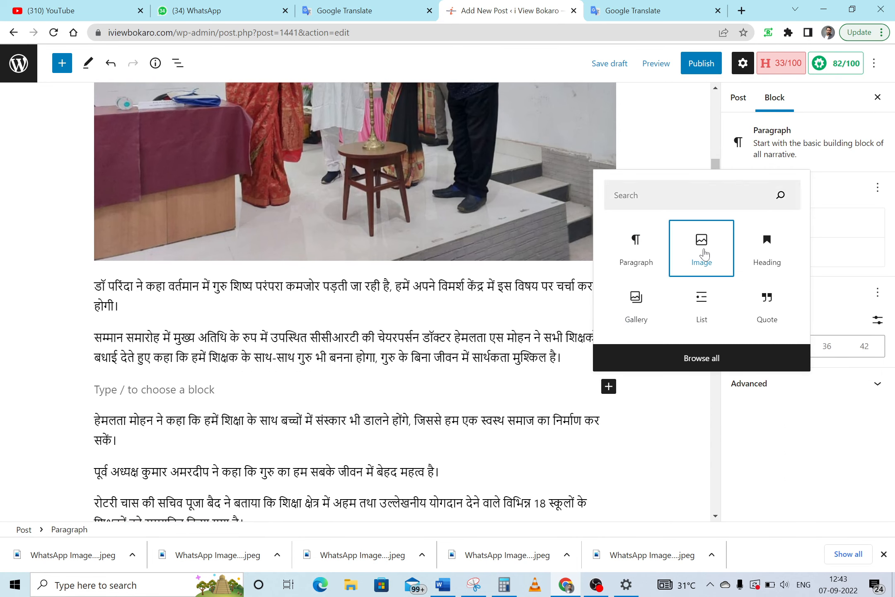
left_click(181, 466)
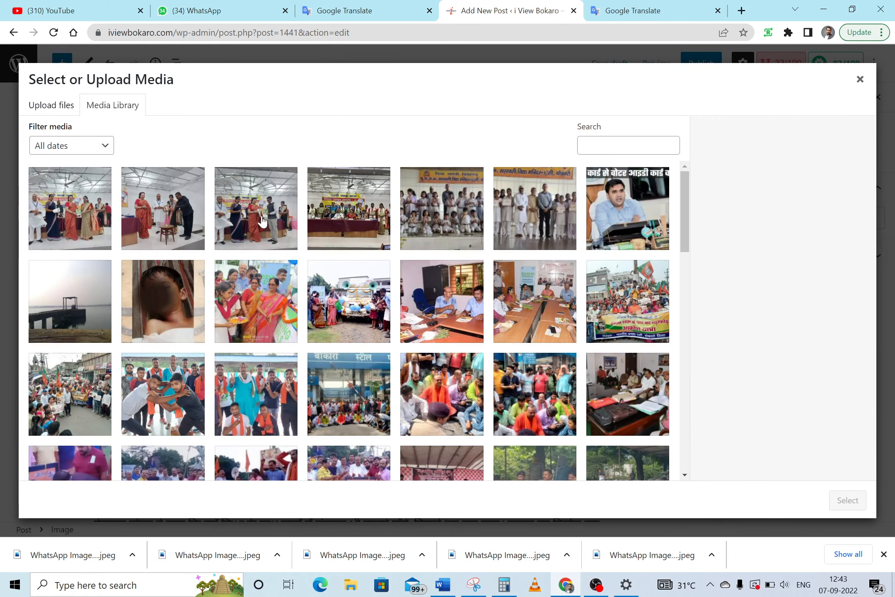
left_click(266, 222)
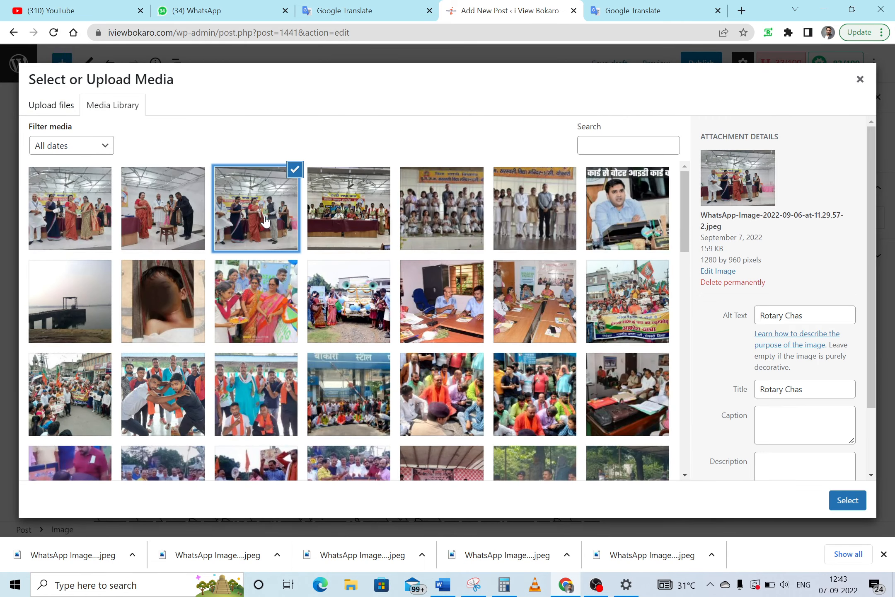
left_click(848, 500)
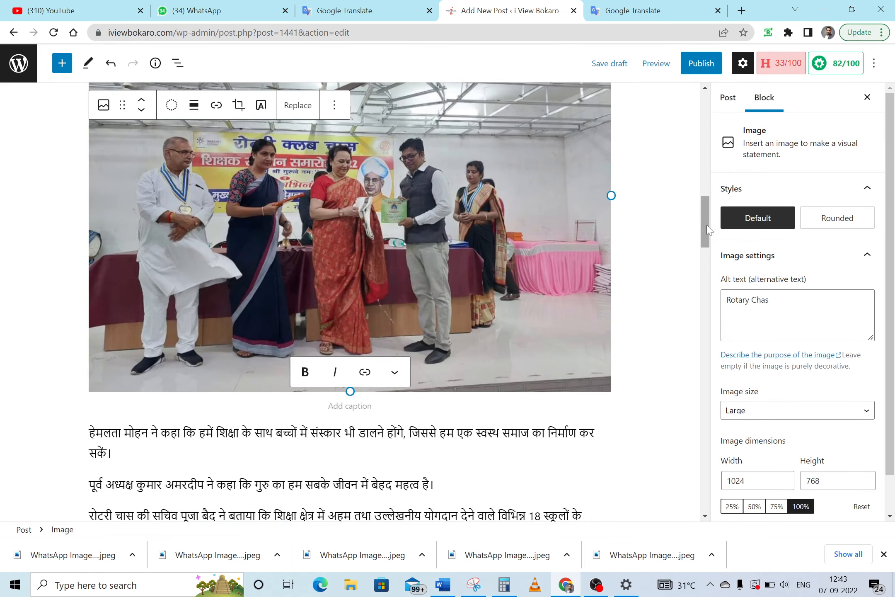
left_click_drag(708, 230, 699, 265)
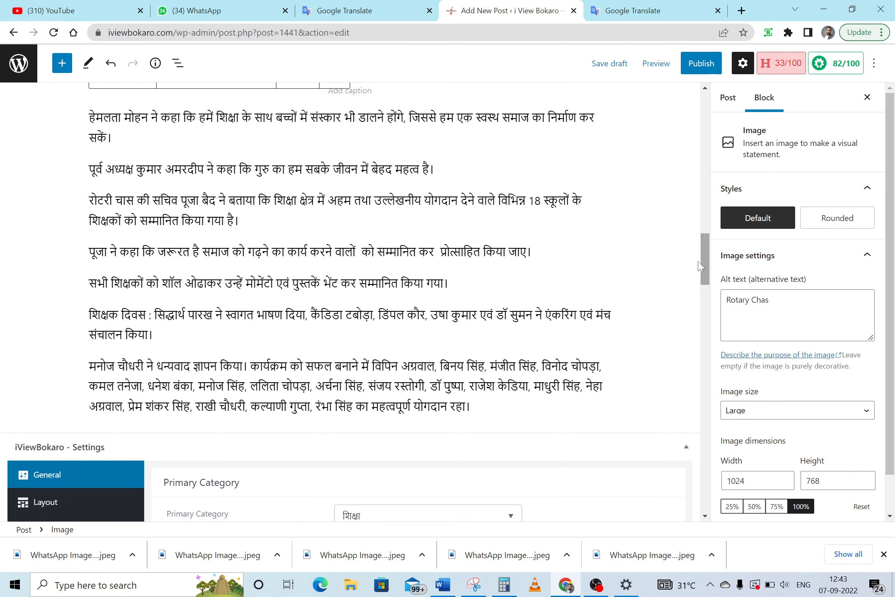
left_click(243, 221)
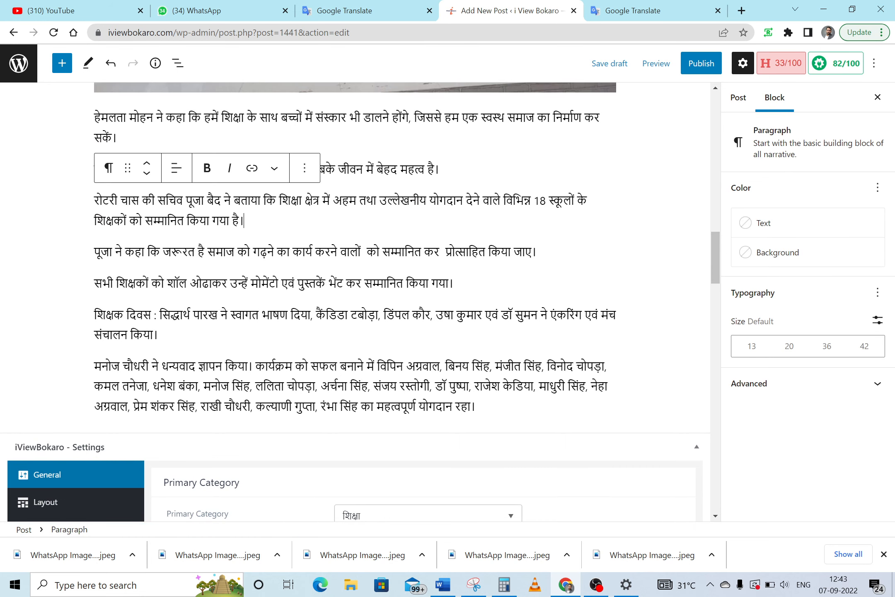
Add an image block with the Guru Shishya tradition photo after the 18-schools paragraph
key("Return")
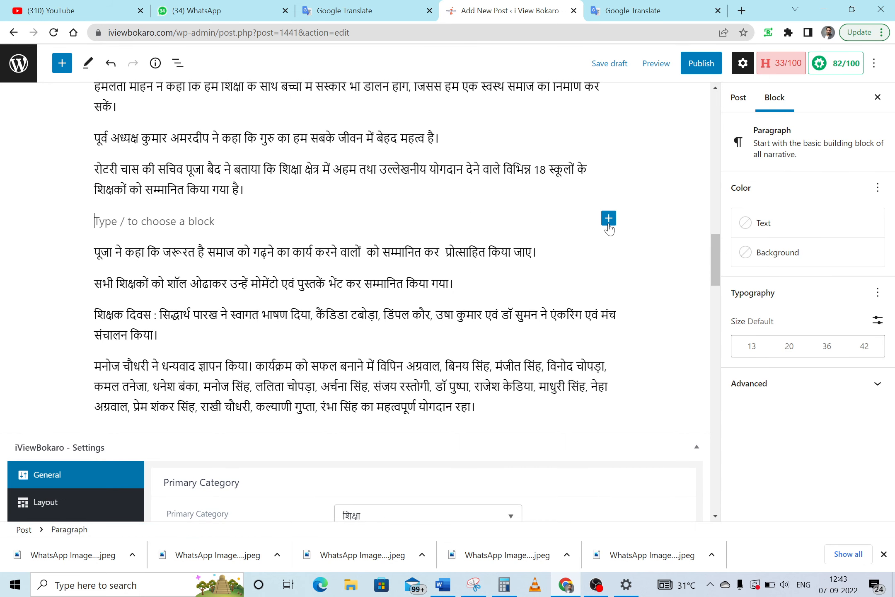
left_click(608, 219)
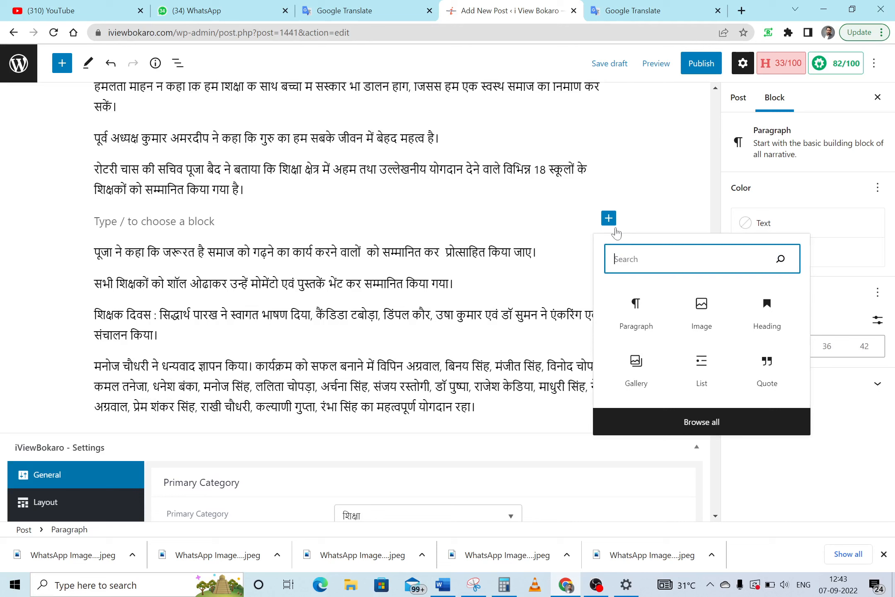
left_click(703, 316)
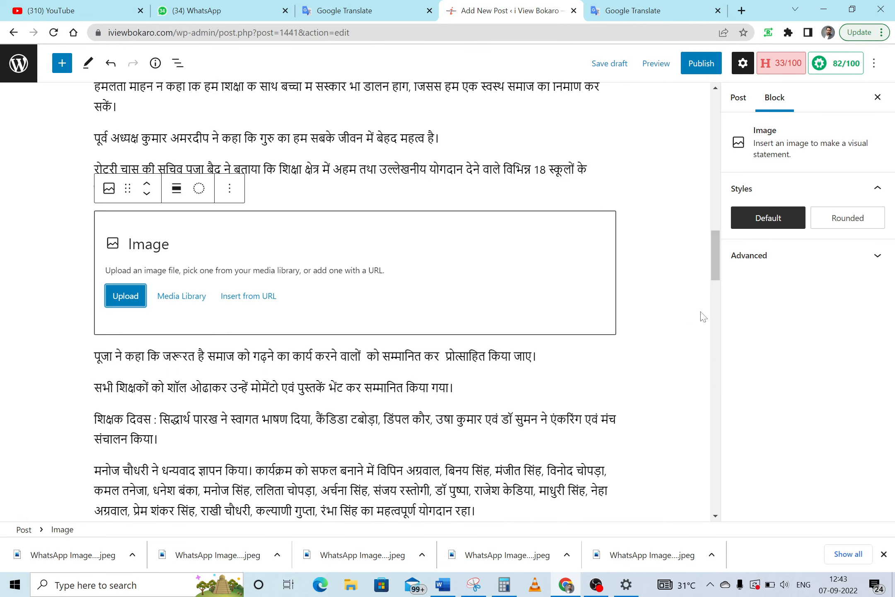
left_click(183, 297)
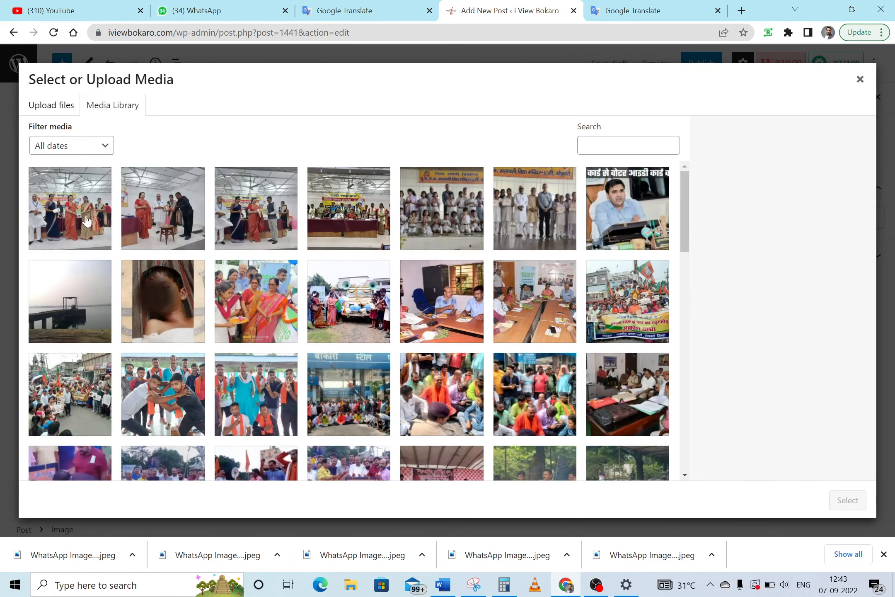
left_click(71, 208)
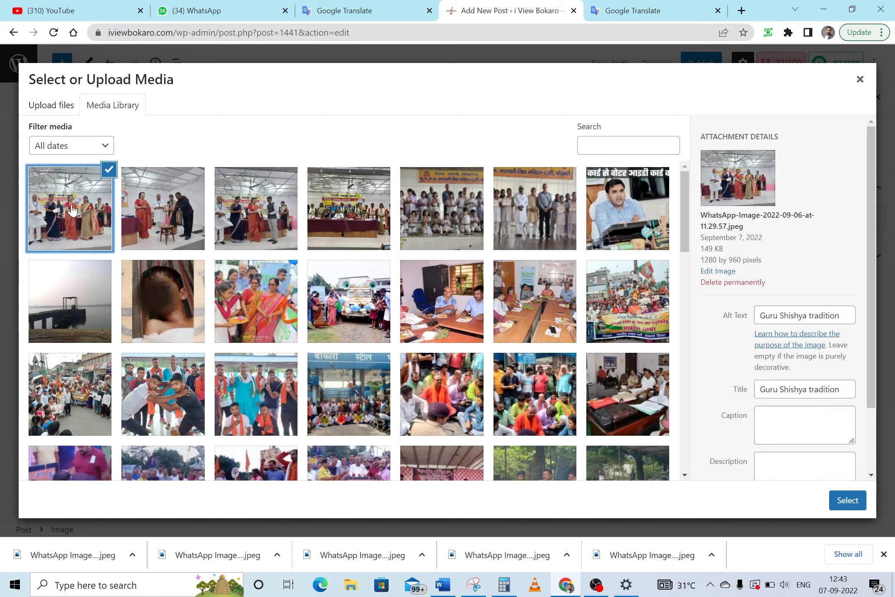
left_click(848, 503)
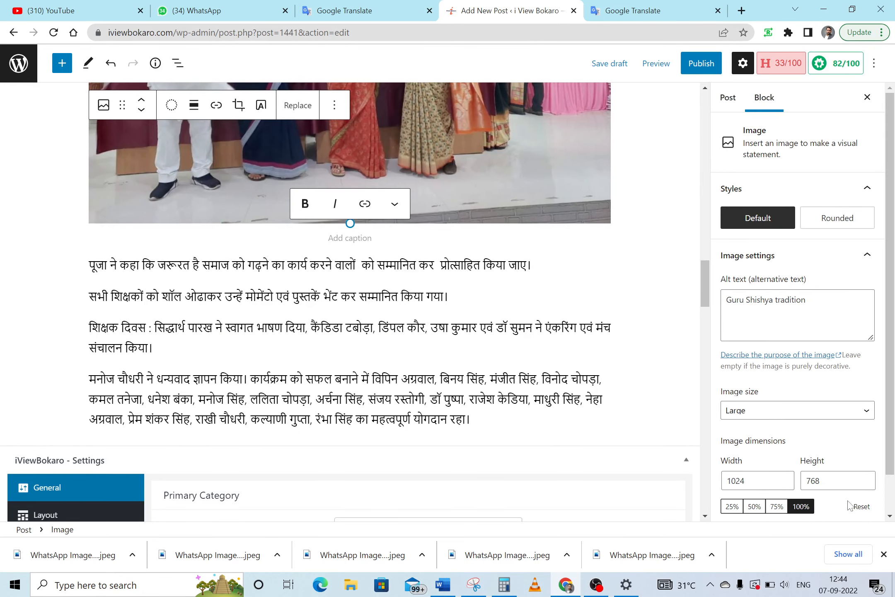
left_click(728, 98)
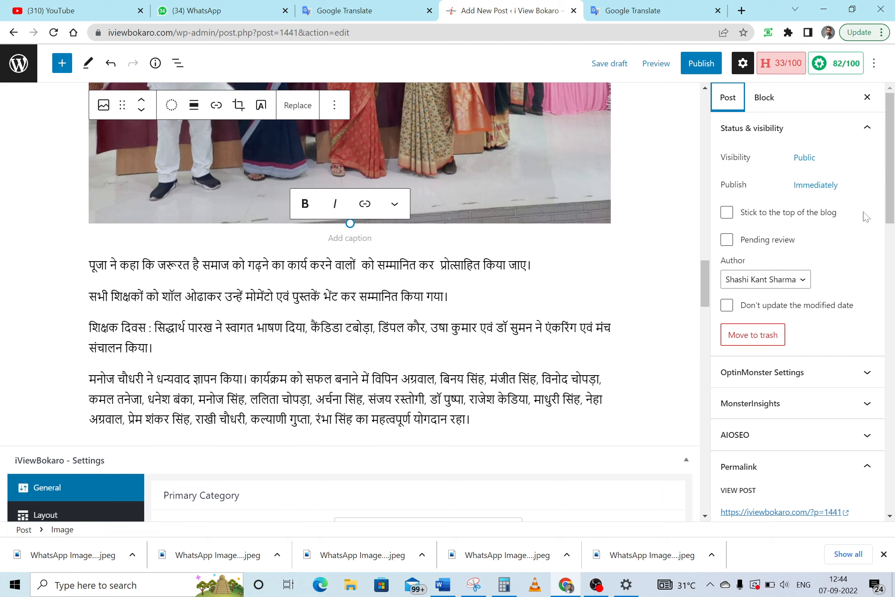
Add the Most Used tags I View Bokaro, ivb, Bokaro Steel City, Bokaro News, Jharkhand and Bokaro
left_click_drag(892, 157, 894, 283)
scroll(870, 261, "down", 2)
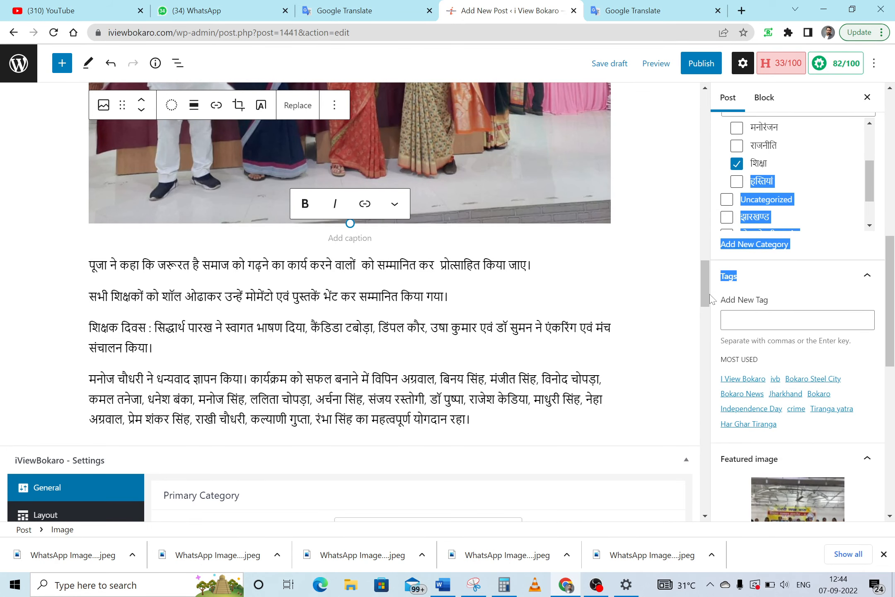
left_click_drag(705, 288, 702, 164)
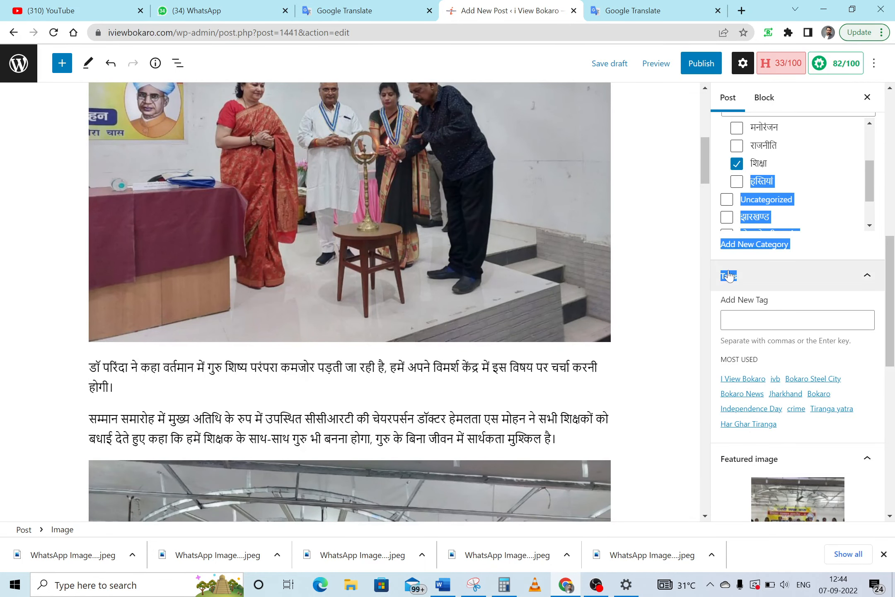
left_click(894, 280)
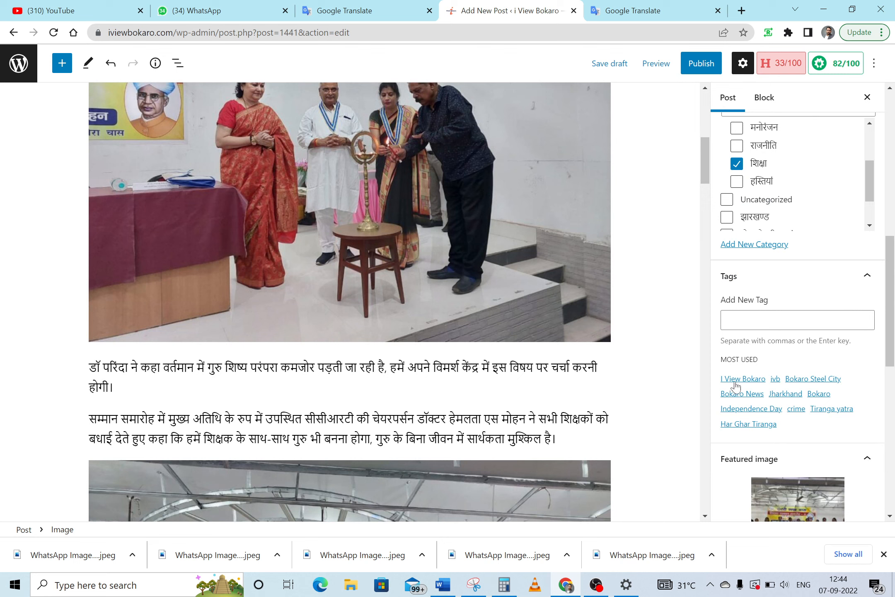
left_click(744, 380)
left_click(775, 381)
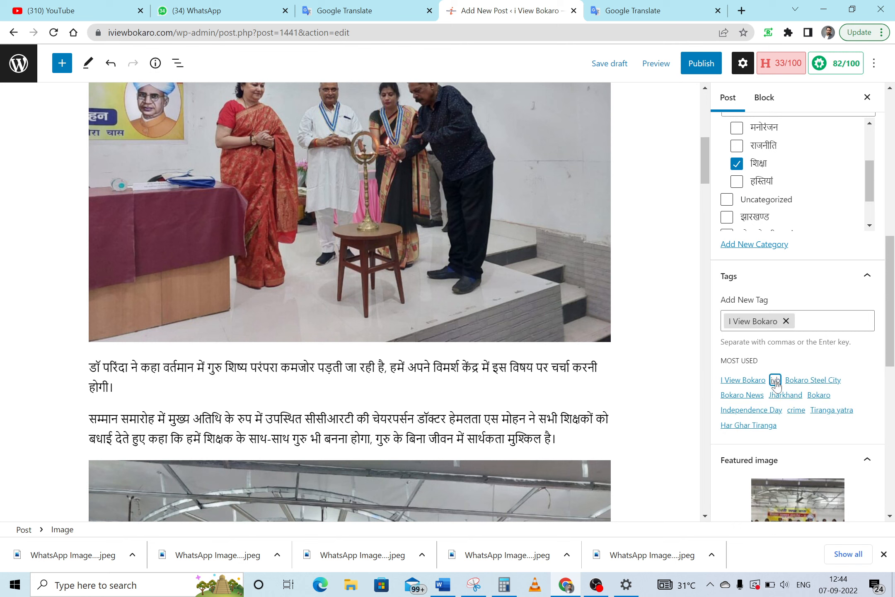
left_click(806, 381)
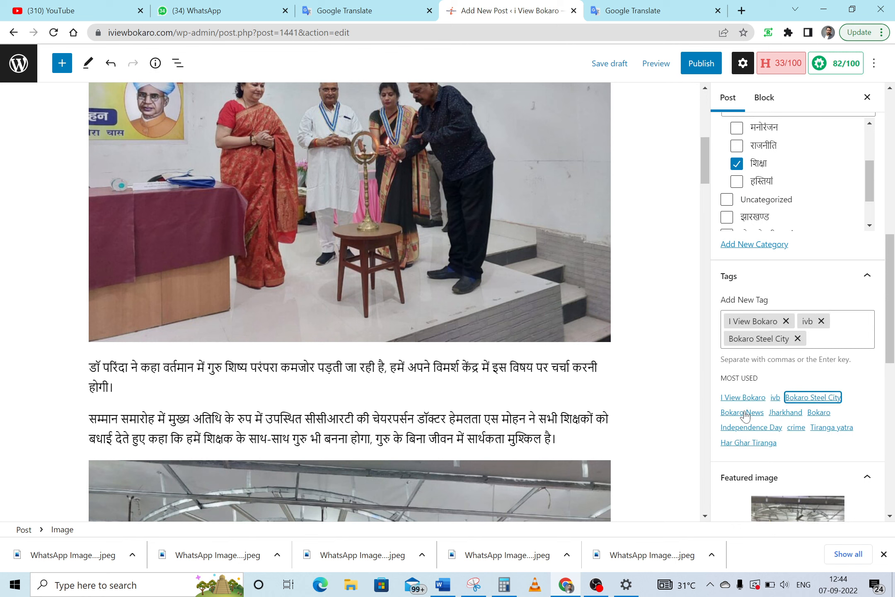
left_click(745, 412)
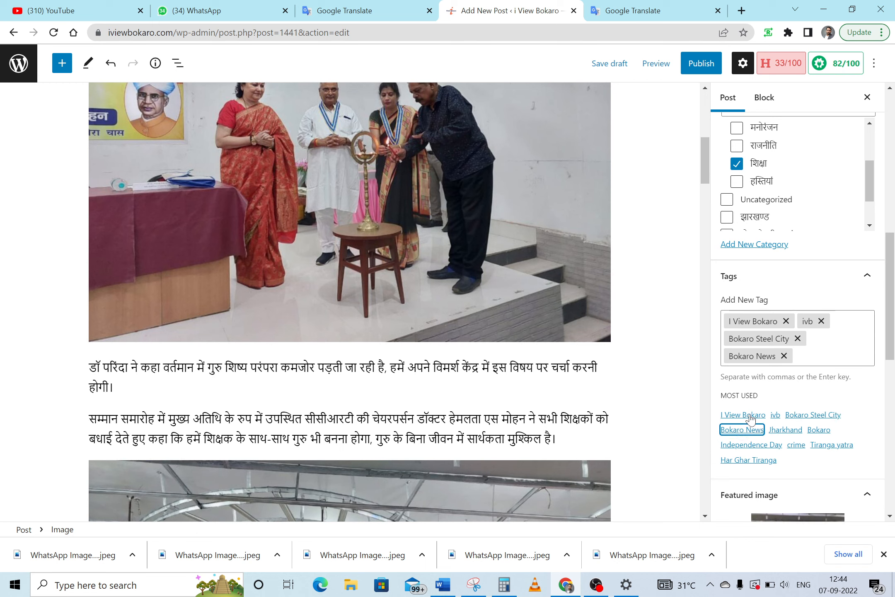
left_click(786, 430)
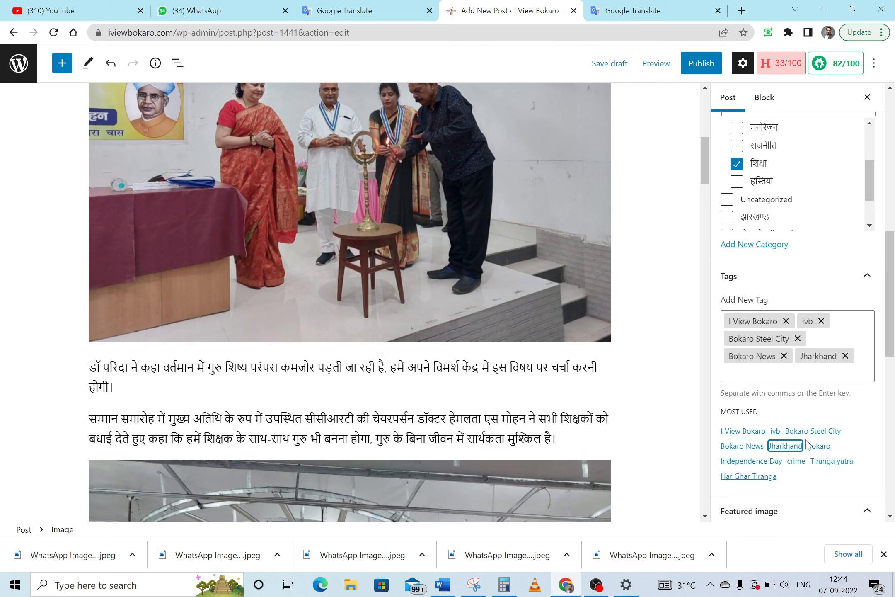
left_click(814, 447)
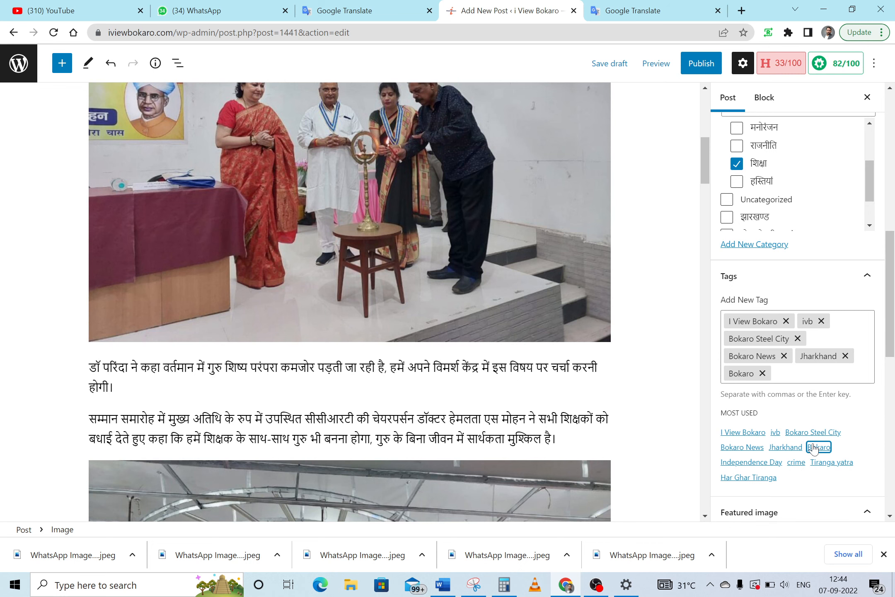
Copy the comma-separated keyword list from the Word document
left_click(445, 592)
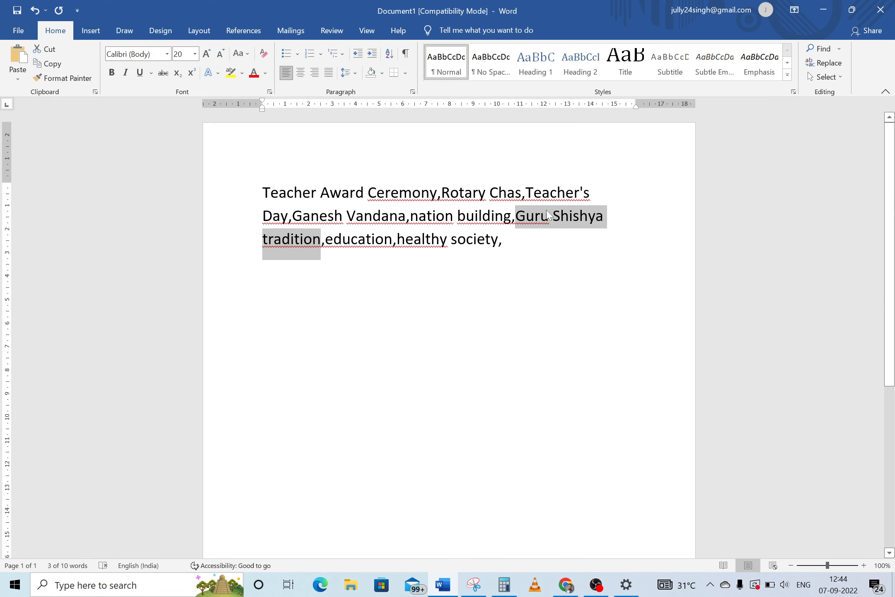
left_click_drag(504, 239, 221, 201)
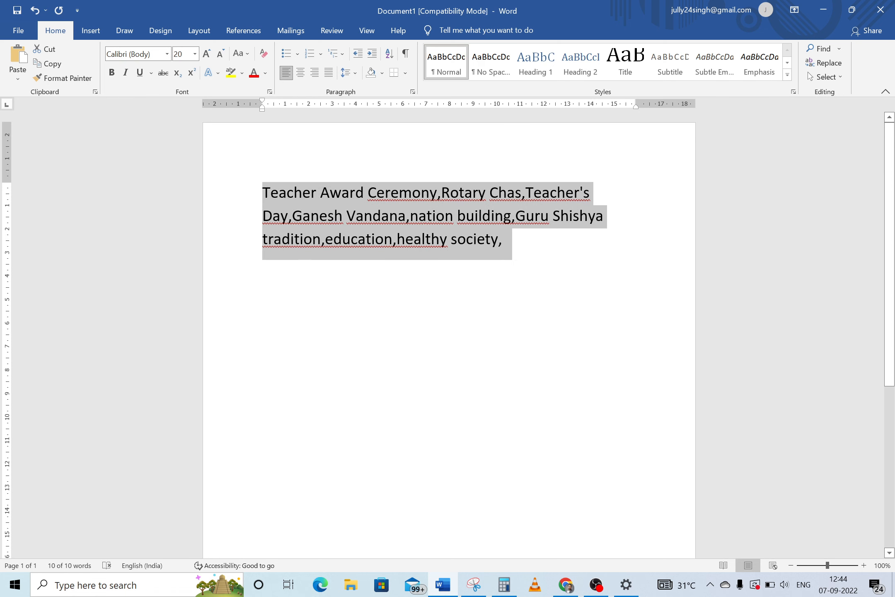
left_click(566, 584)
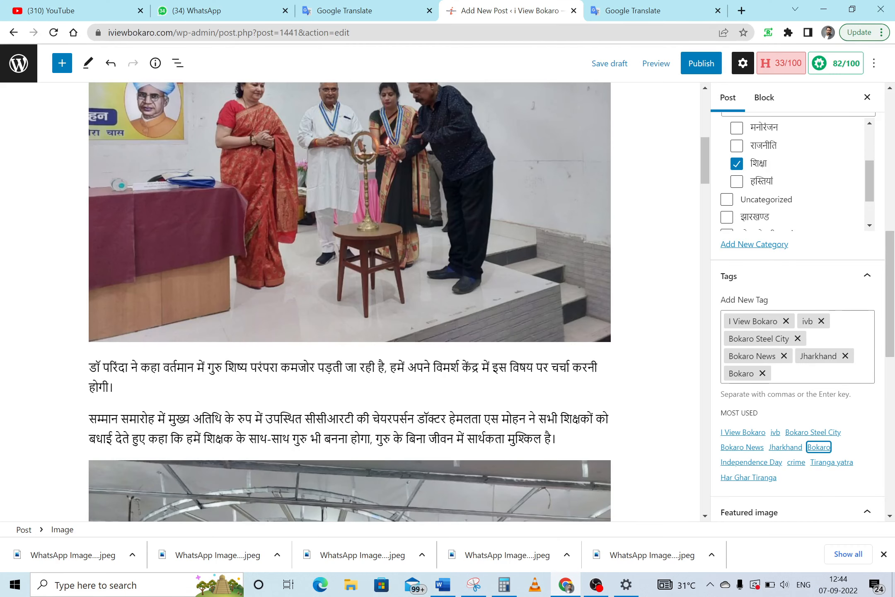
Paste the copied keyword list into Add New Tag, then save the post as a draft
left_click(798, 374)
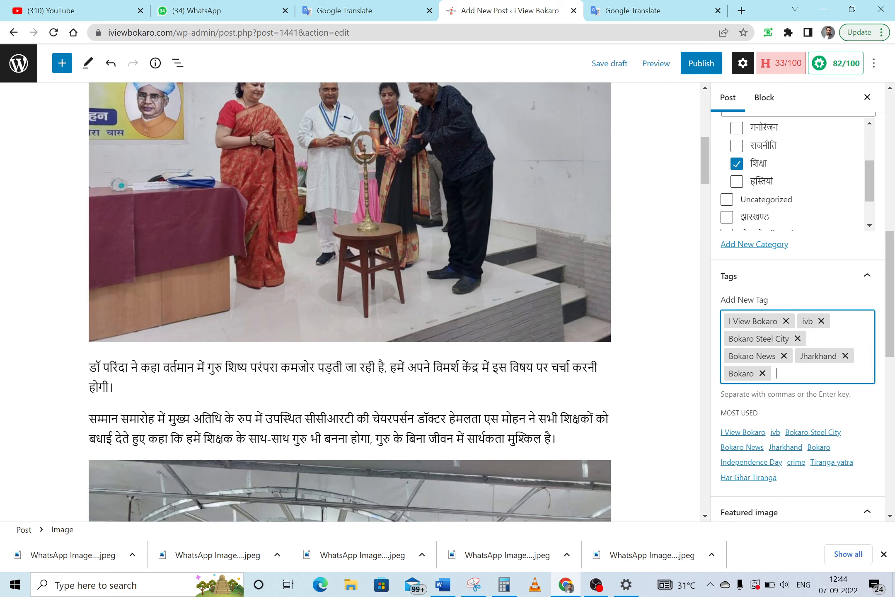
type("Teacher Award Ceremony, Rotary Chas, Teacher's Day, Ganesh Vandana, nation building, Guru Shishya tradition, education, healthy society")
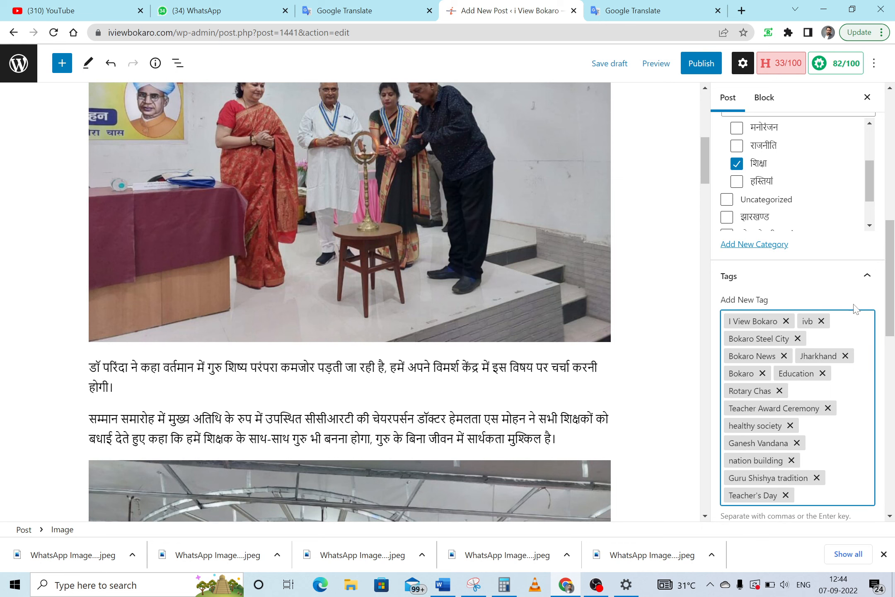
left_click(866, 303)
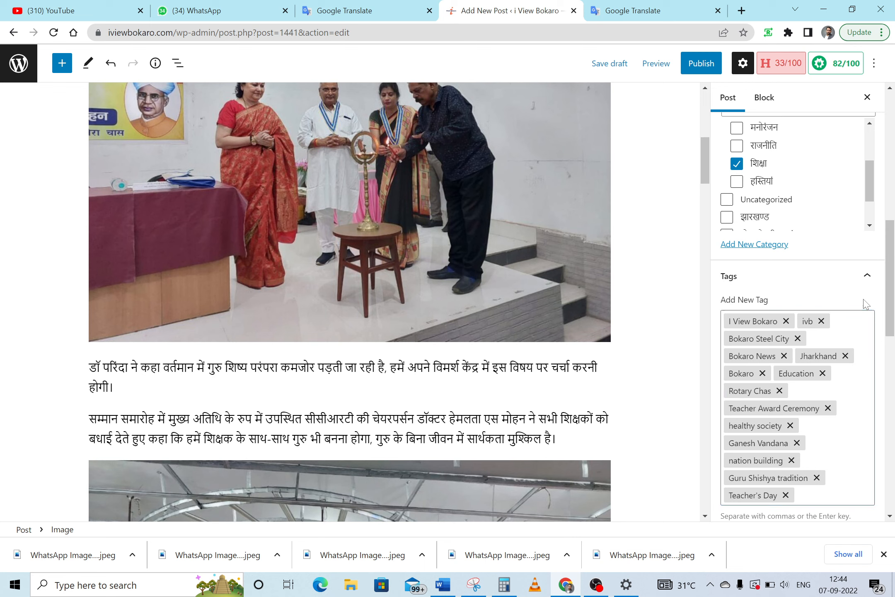
left_click_drag(894, 291, 894, 215)
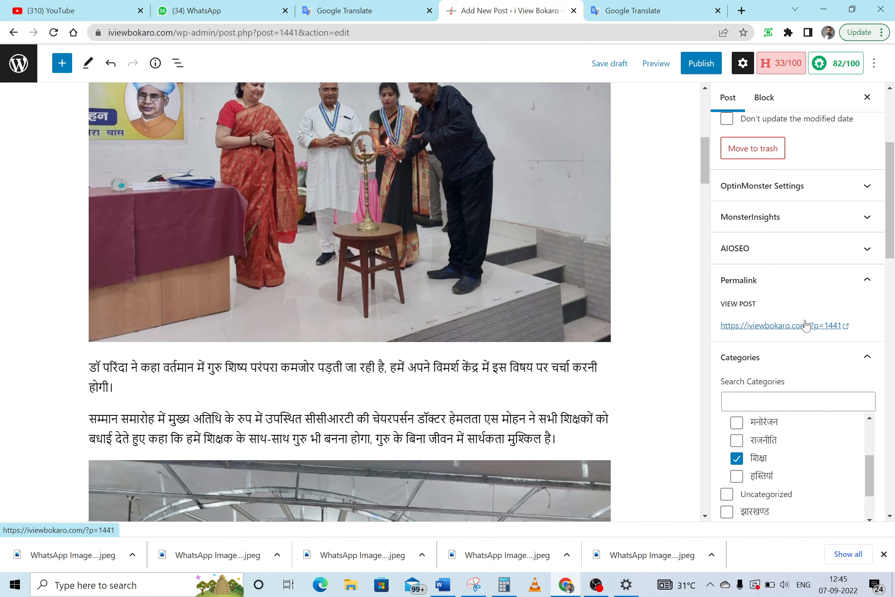
left_click(606, 67)
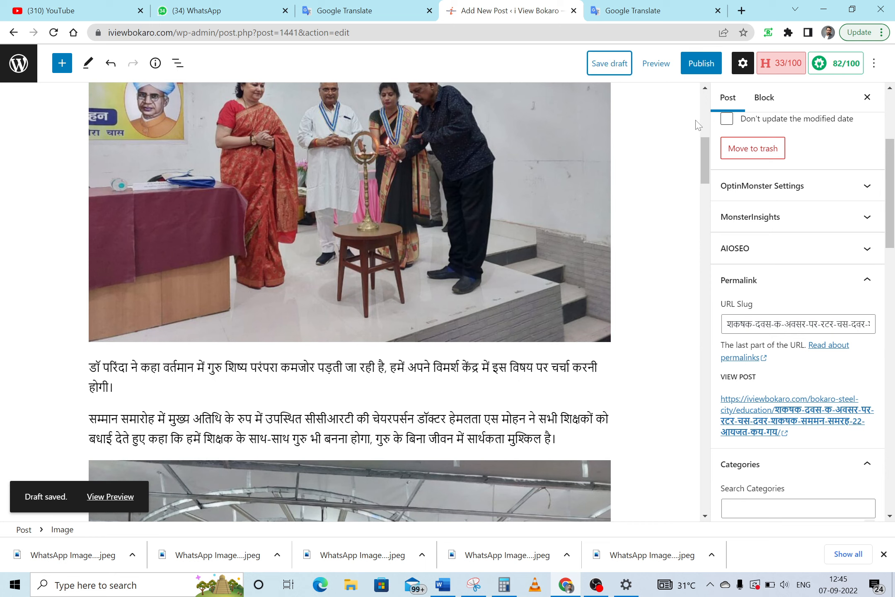
Select and copy the full Hindi post title, then switch to Google Translate
left_click_drag(706, 167, 704, 75)
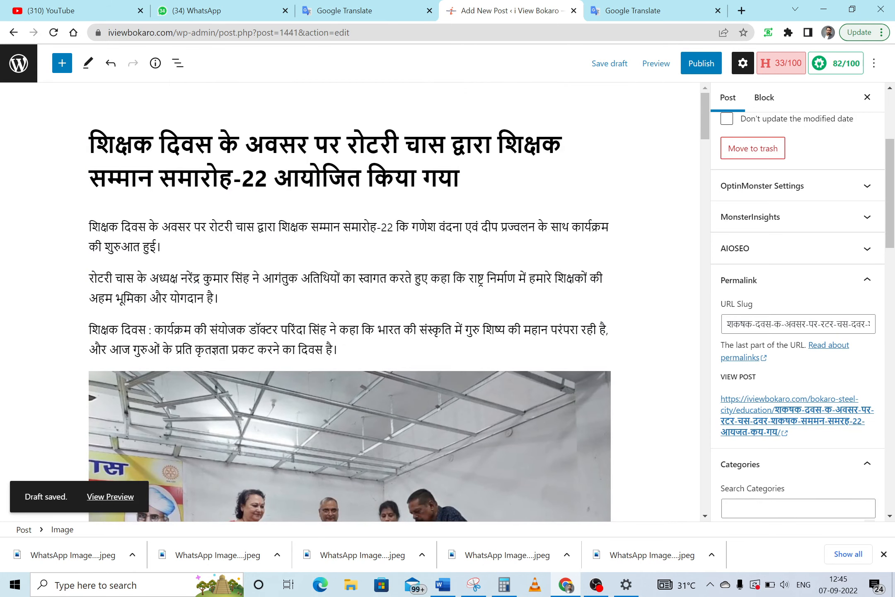
left_click_drag(460, 178, 88, 143)
key("ctrl+c")
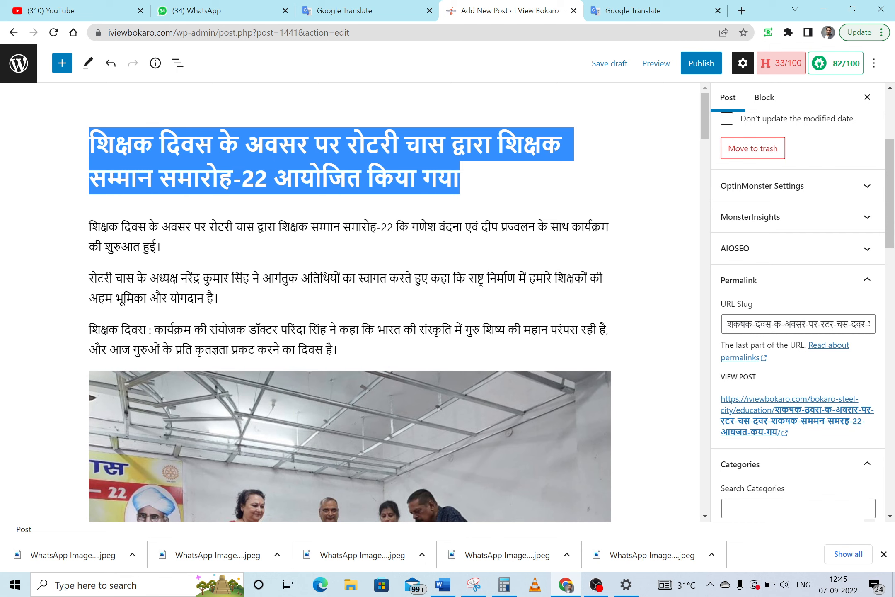
left_click(630, 5)
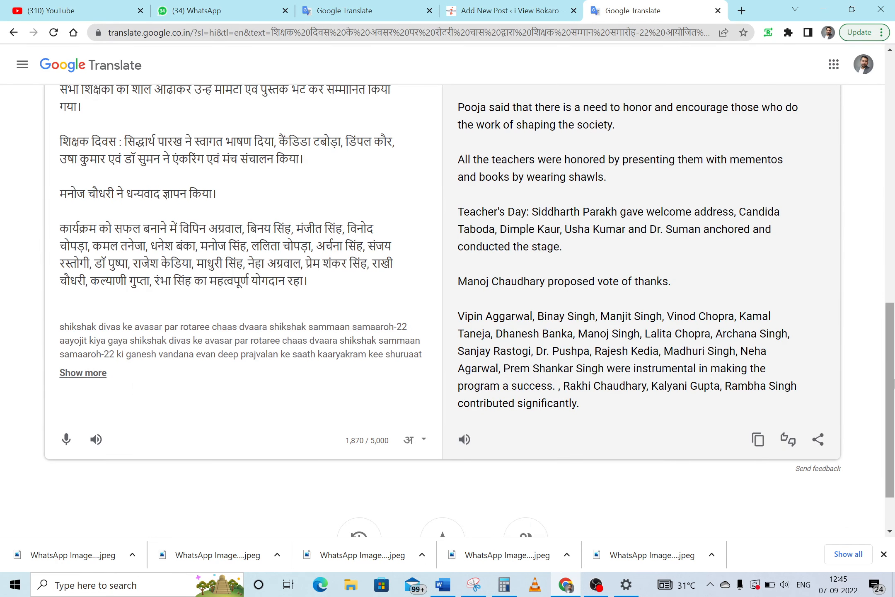
Replace the translator's source text with the Hindi title and copy its English translation
scroll(440, 197, "up", 10)
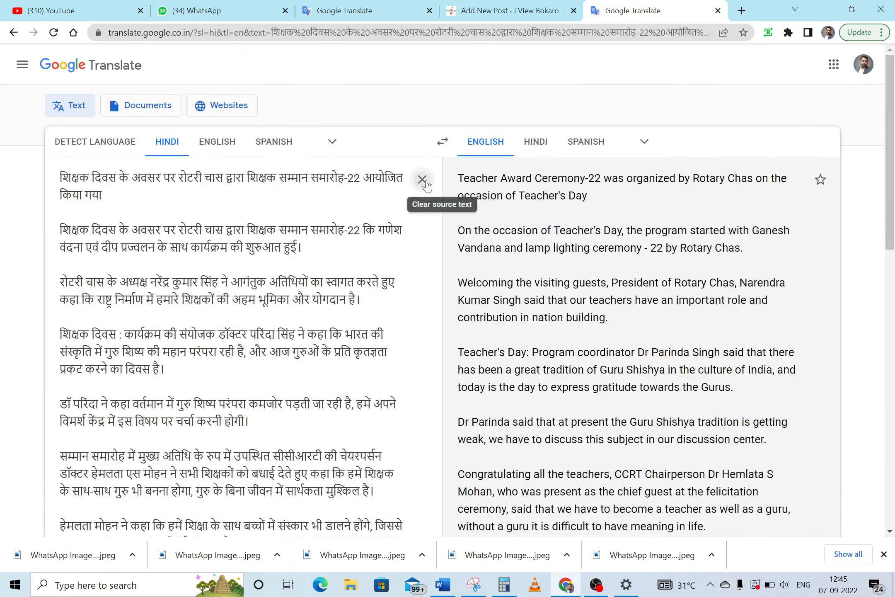
left_click(422, 179)
key("ctrl+v")
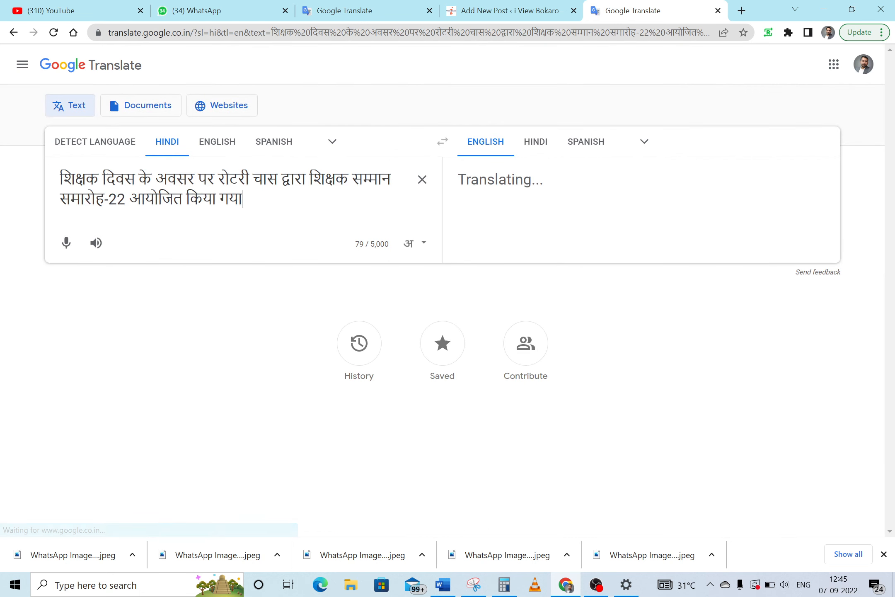
key("ctrl+a")
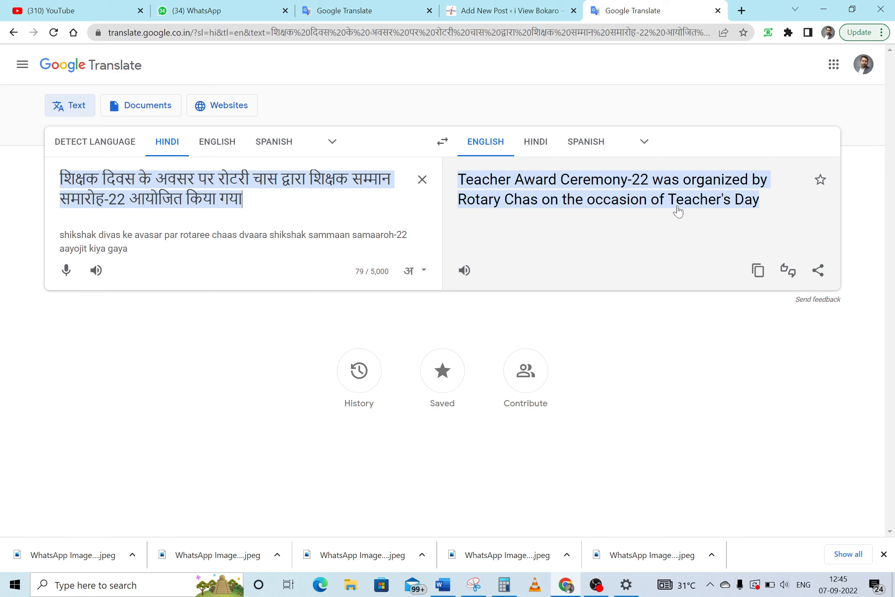
left_click(758, 273)
left_click(515, 13)
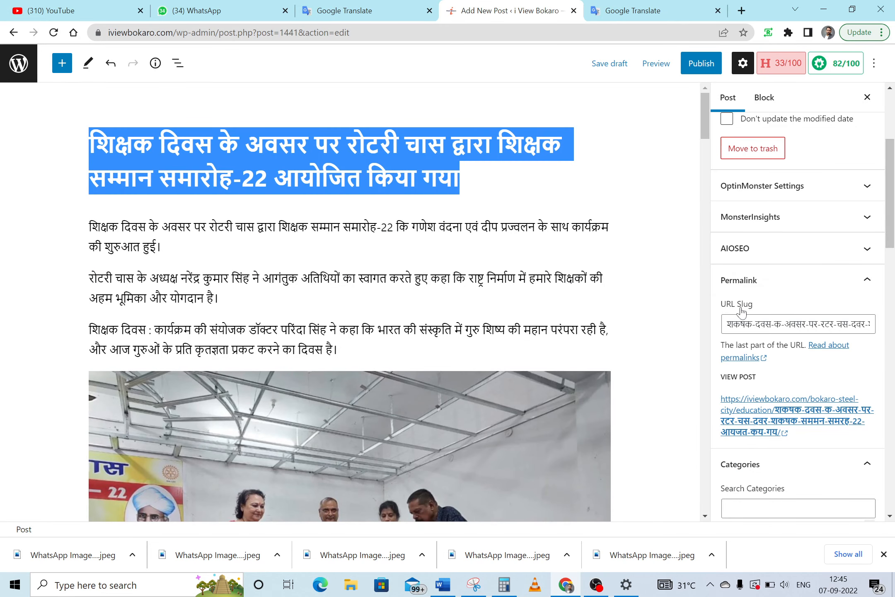
Replace the Hindi URL slug with teacher-award-ceremony-22-was-organized-by-rotary-chas-on-the-occasion-of-teachers-day
left_click(744, 324)
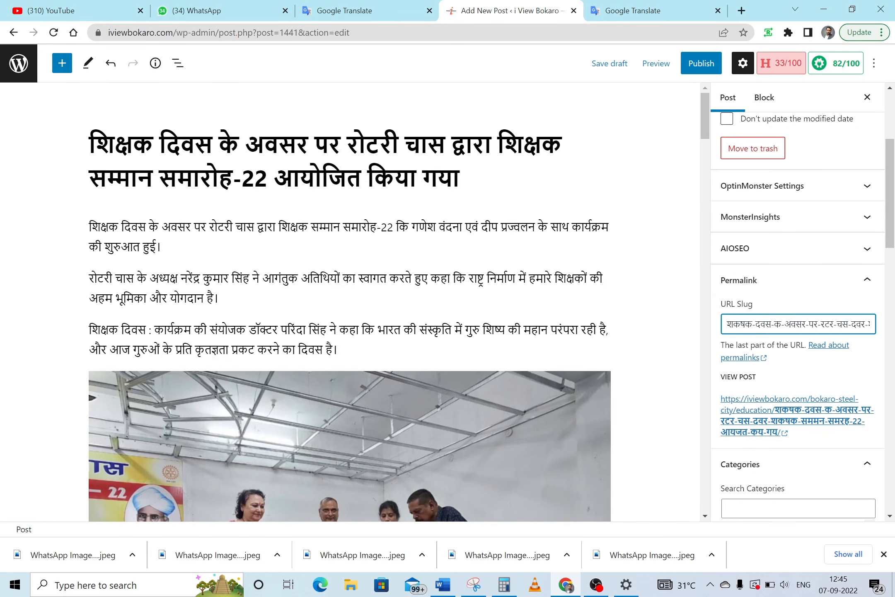
key("ctrl+a")
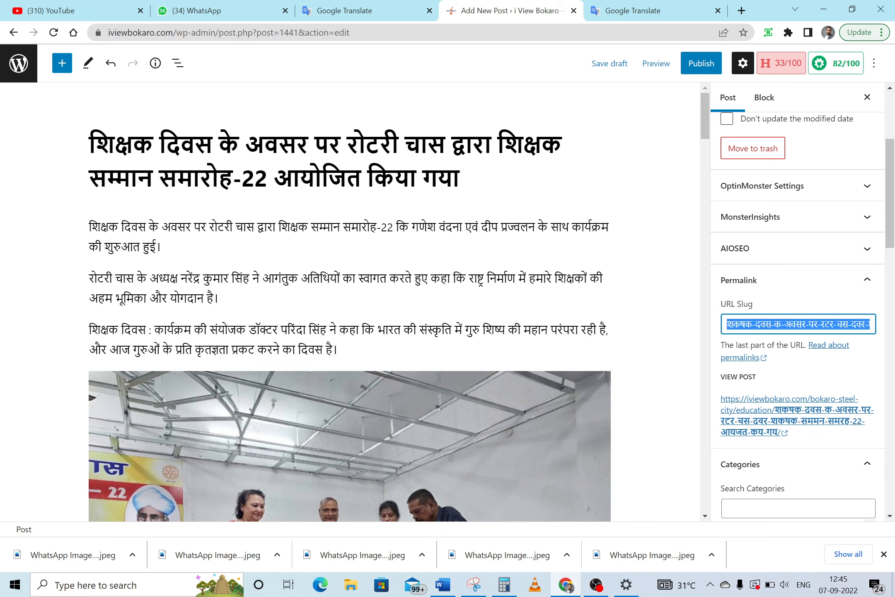
key("ctrl+v")
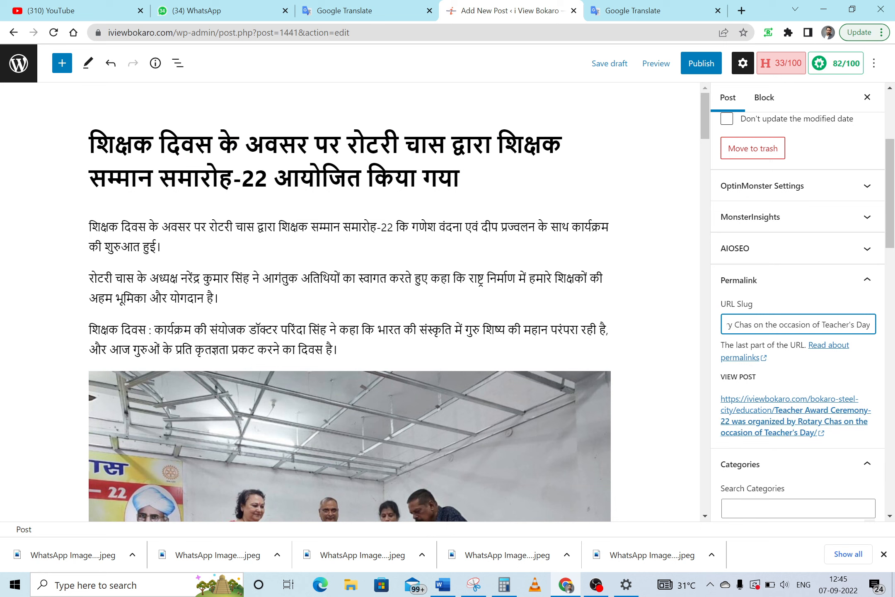
left_click(804, 312)
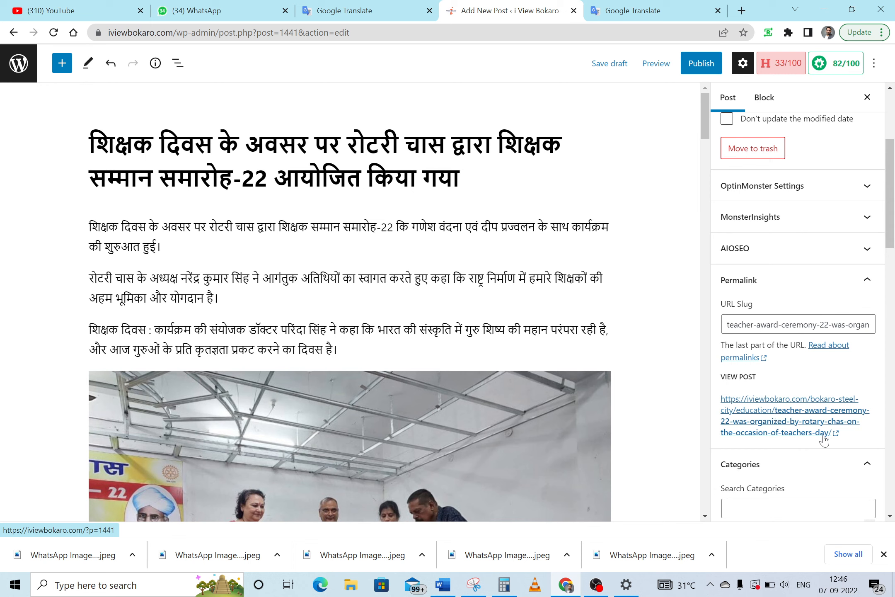
left_click_drag(890, 220, 892, 117)
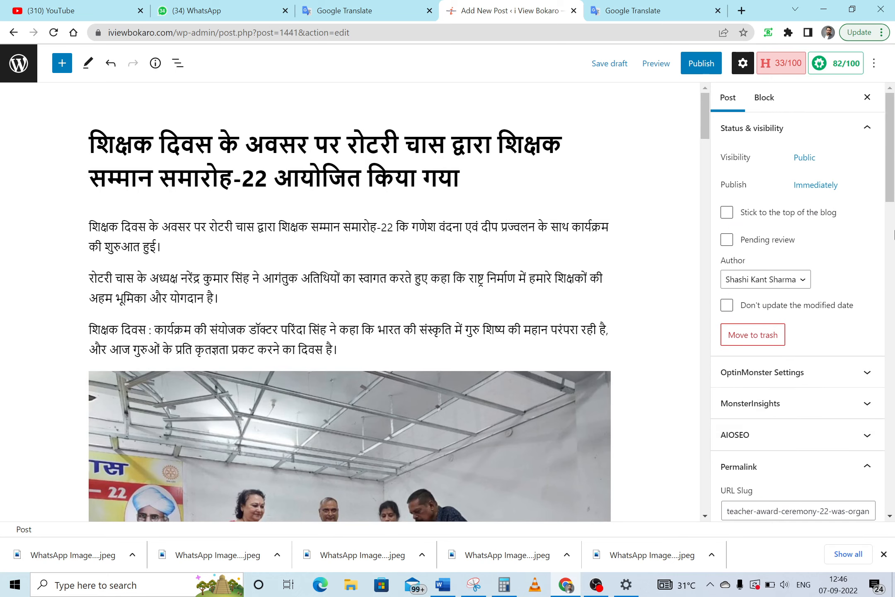
left_click_drag(706, 116, 730, 406)
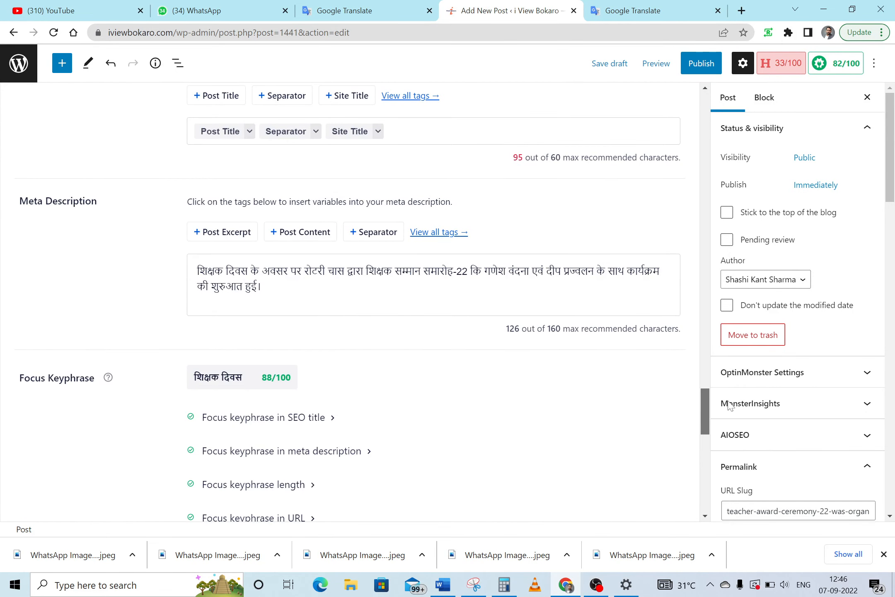
scroll(679, 396, "up", 4)
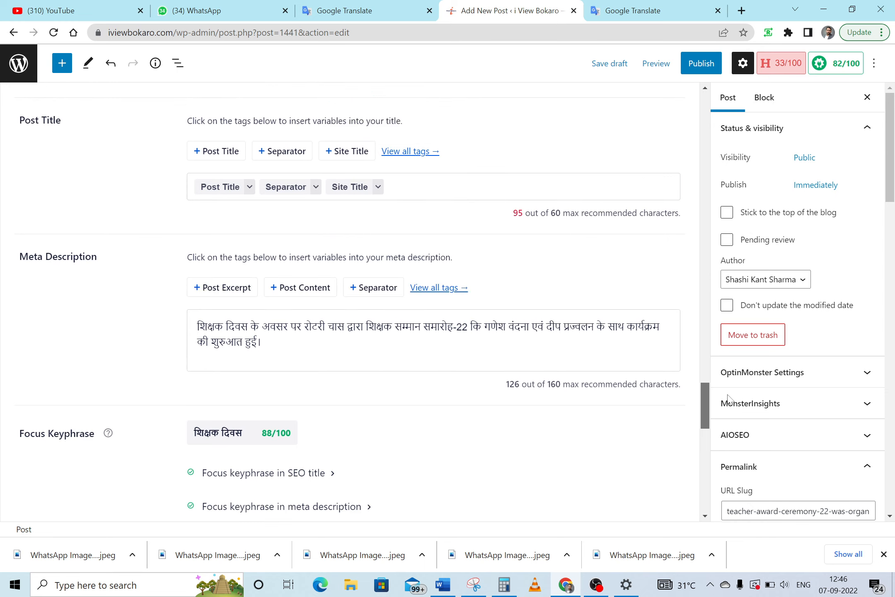
scroll(679, 395, "down", 2)
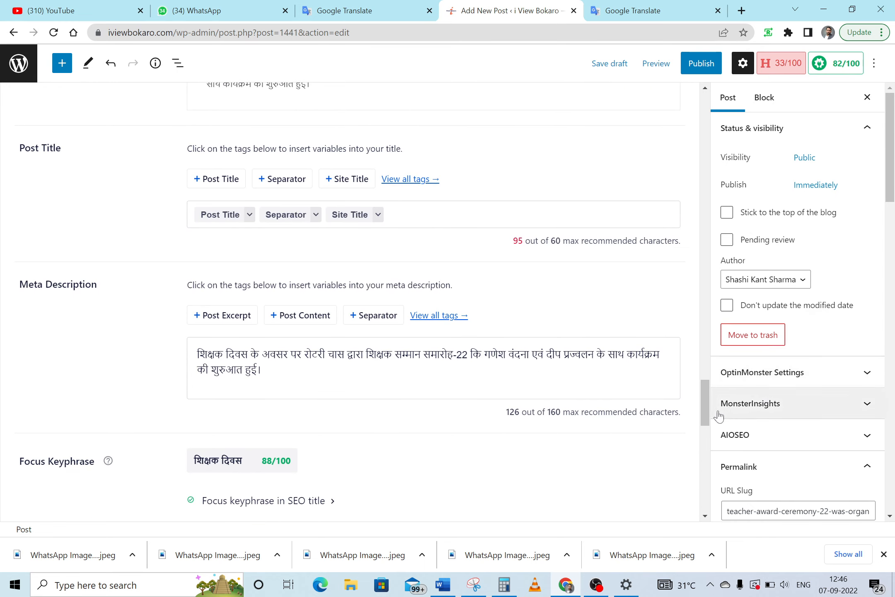
left_click_drag(706, 402, 703, 327)
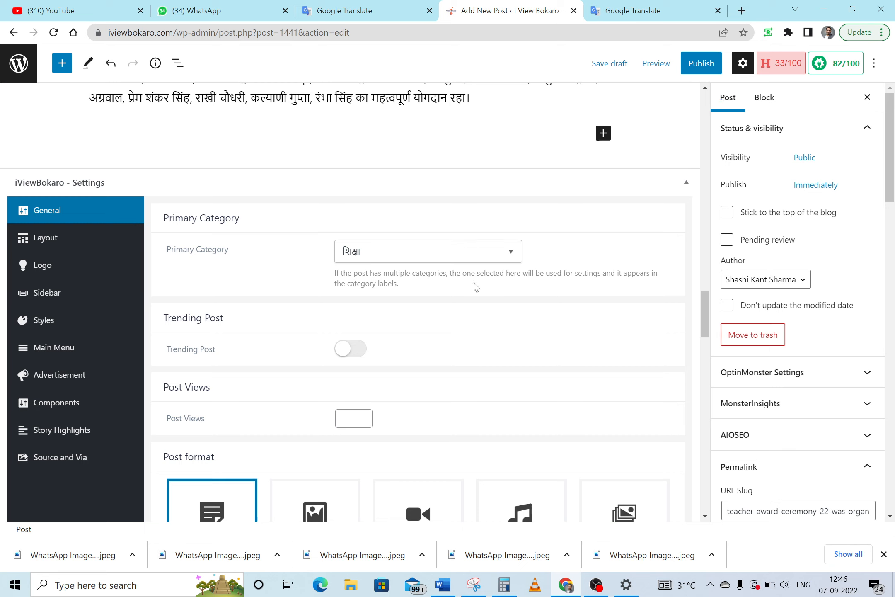
left_click_drag(894, 141, 894, 219)
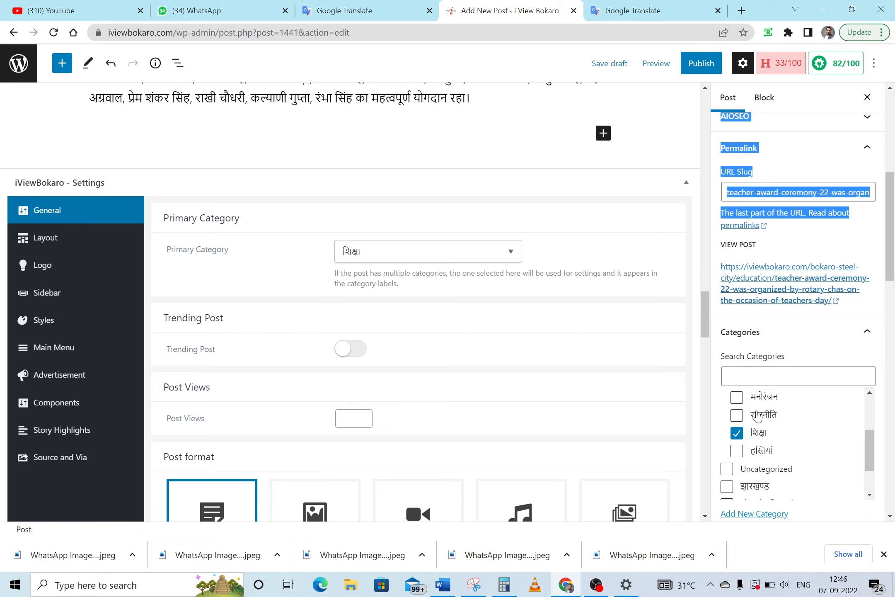
left_click_drag(704, 324, 680, 104)
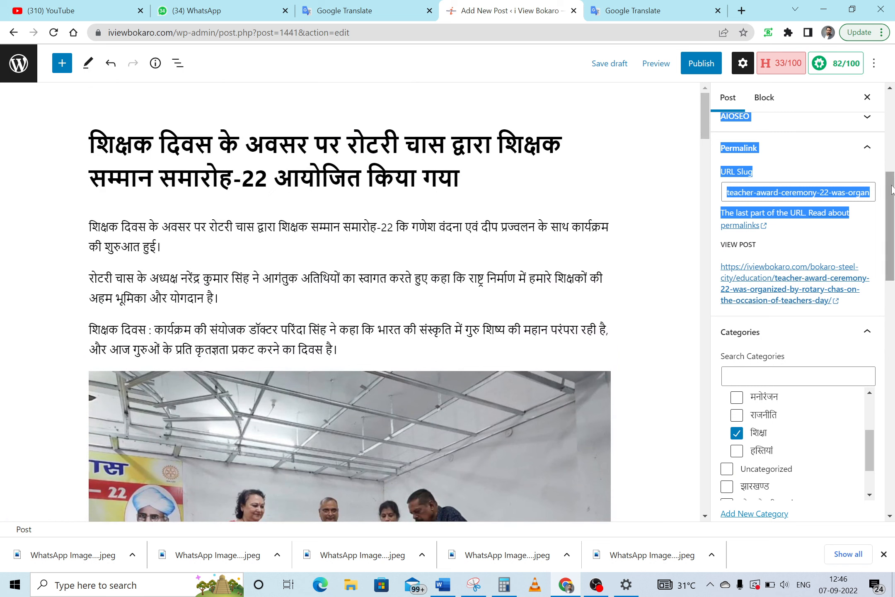
left_click_drag(891, 189, 891, 337)
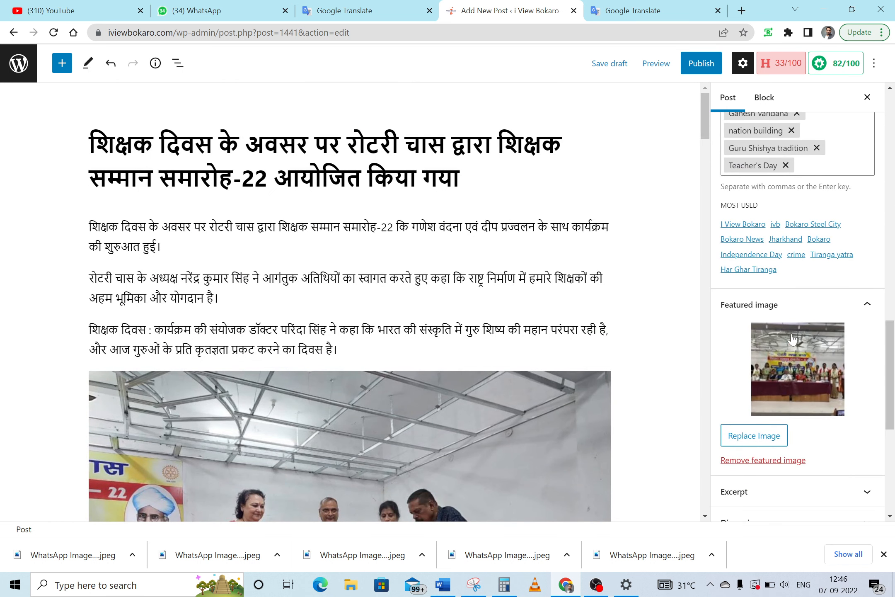
left_click_drag(893, 387, 894, 299)
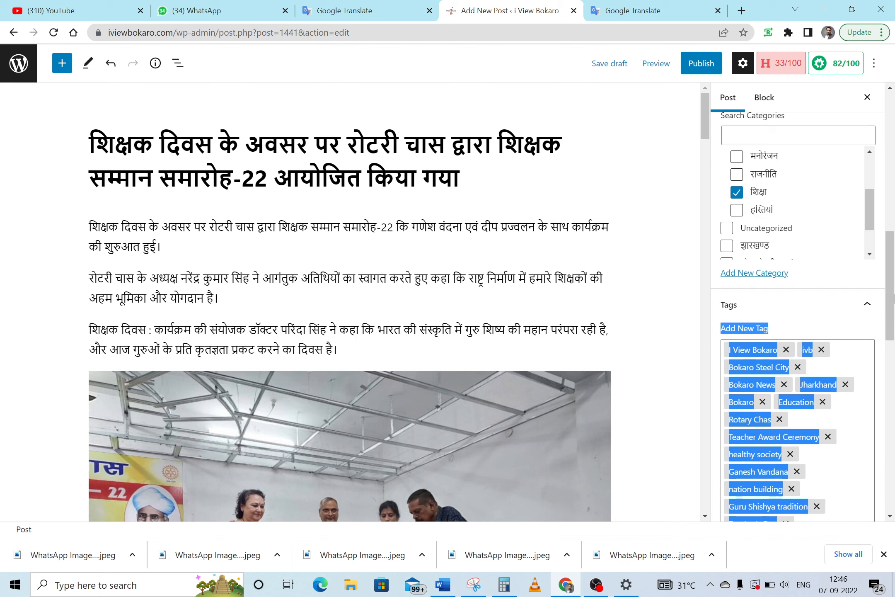
left_click(832, 331)
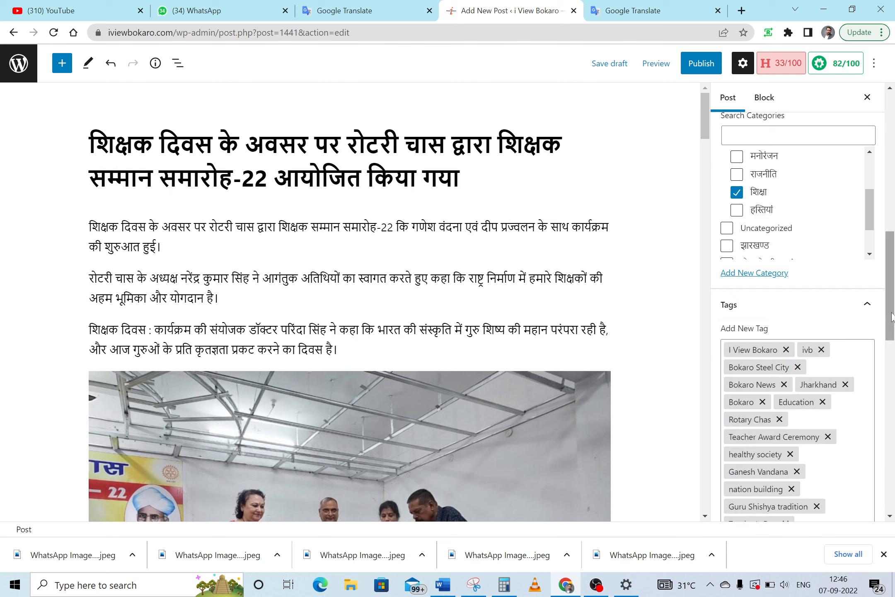
left_click_drag(893, 315, 893, 239)
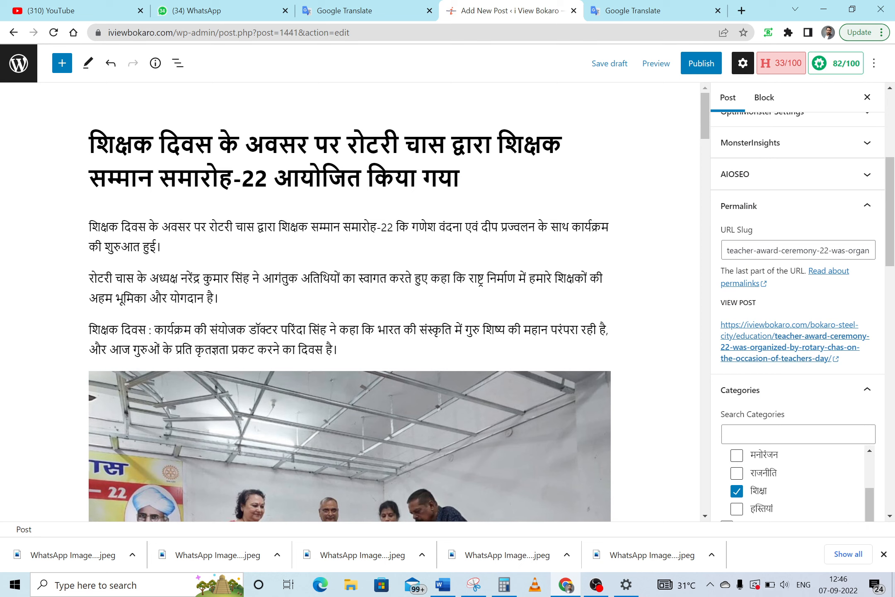
Publish the post, confirming in the pre-publish panel, and view it on the live site
left_click(699, 64)
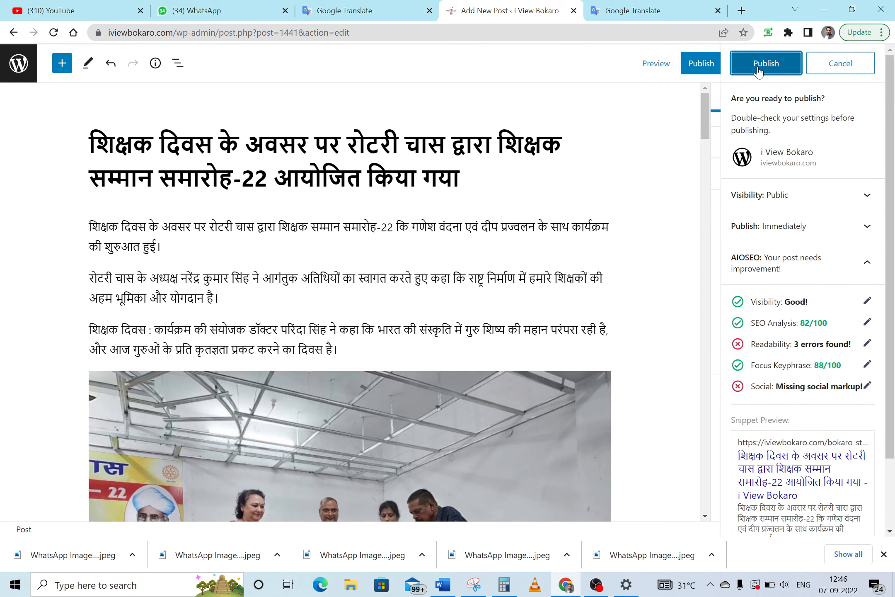
left_click(759, 69)
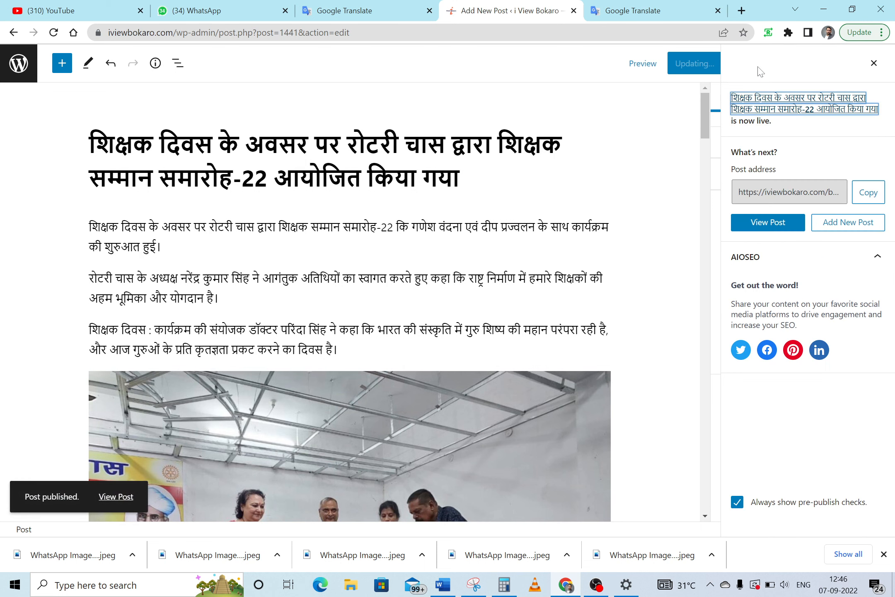
left_click(760, 223)
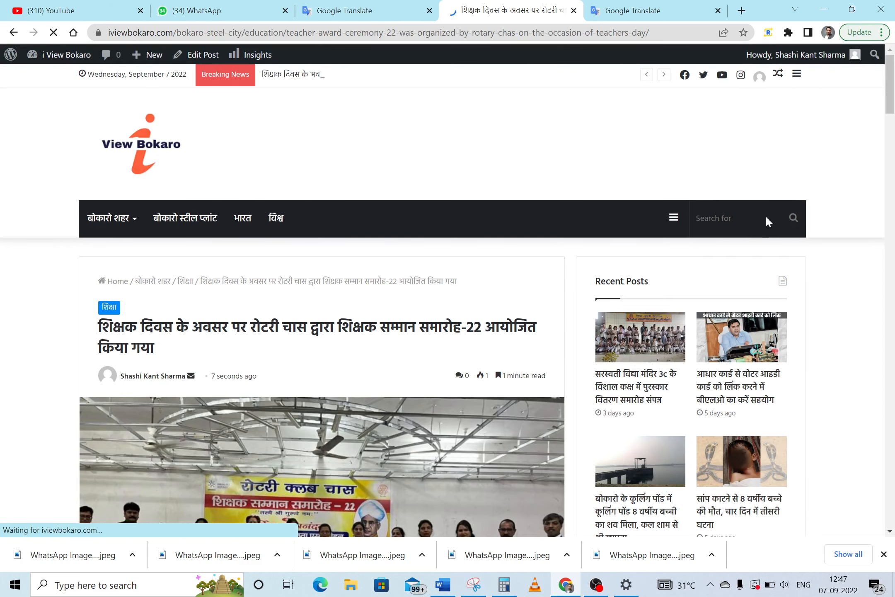
Scroll through the live article to review its Hindi text, inline ceremony photos and hashtag list
scroll(893, 107, "down", 4)
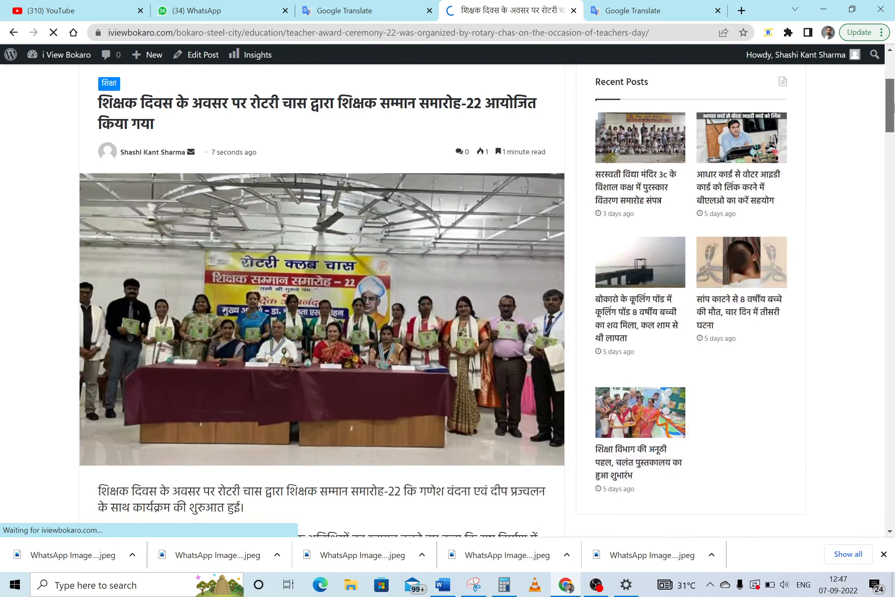
scroll(894, 107, "up", 1)
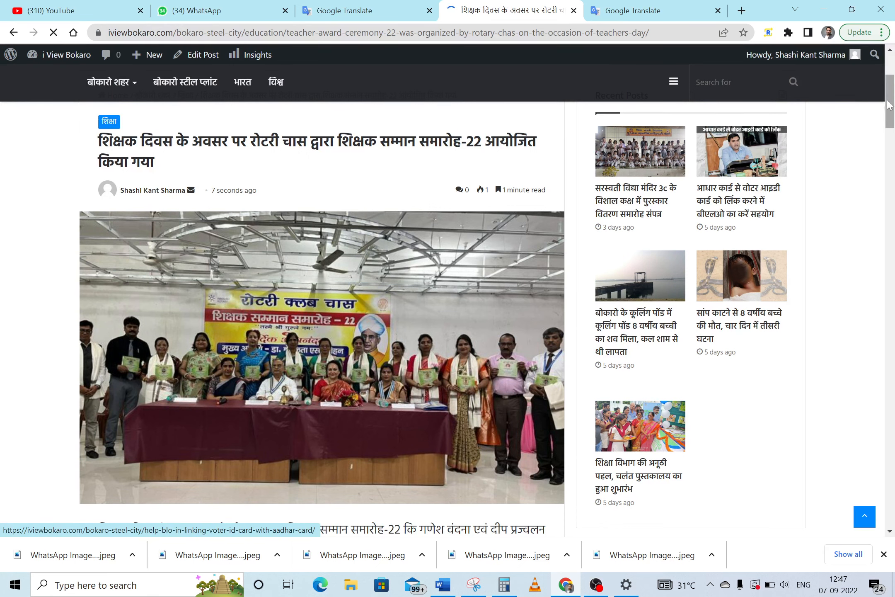
left_click_drag(891, 106, 894, 352)
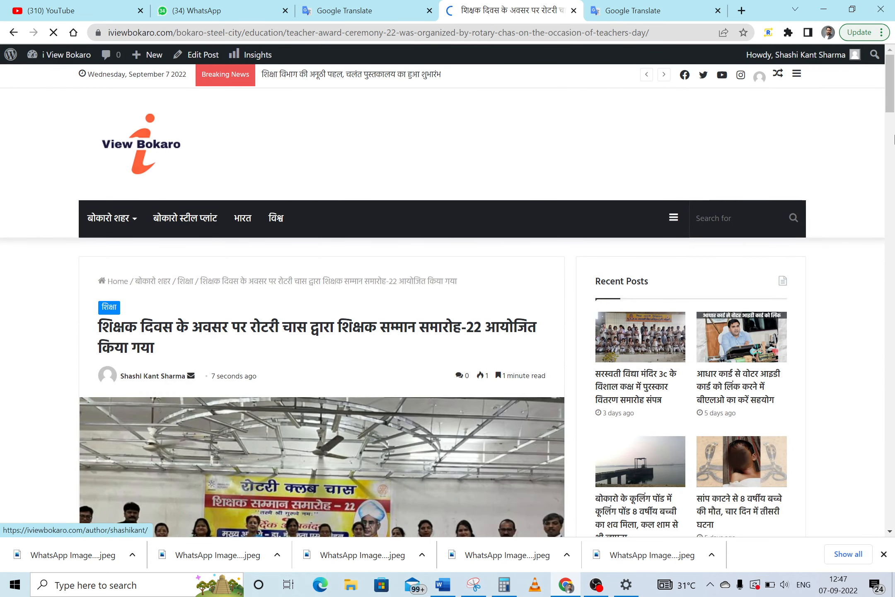
left_click_drag(892, 72, 893, 95)
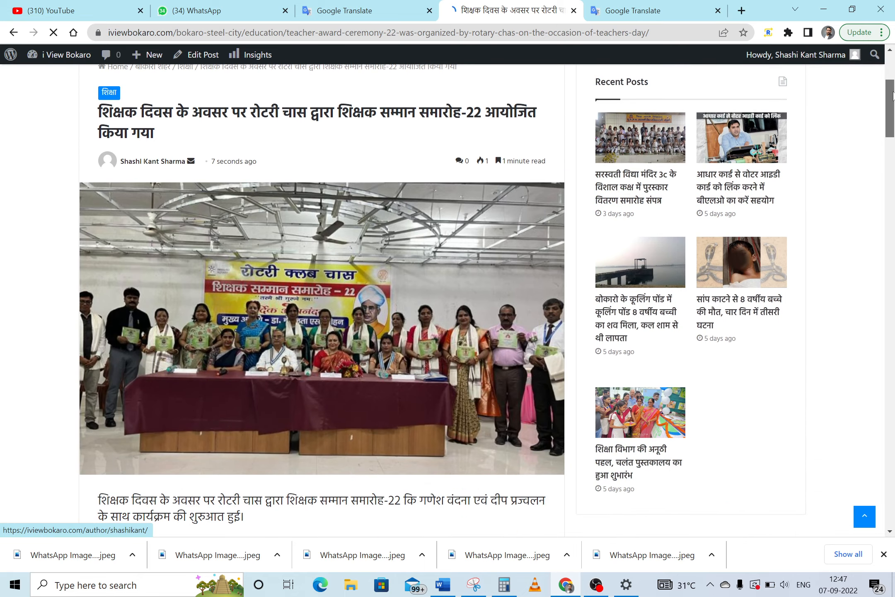
Load iviewbokaro.com in a new tab and scroll the homepage showing the Teacher's Day top story
left_click(742, 10)
type("iviewbokaro.com")
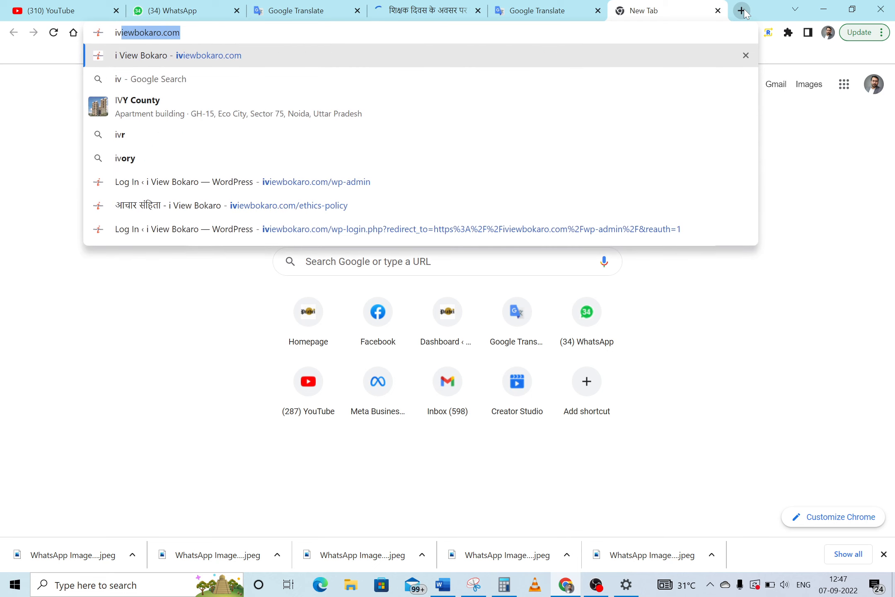
key("Return")
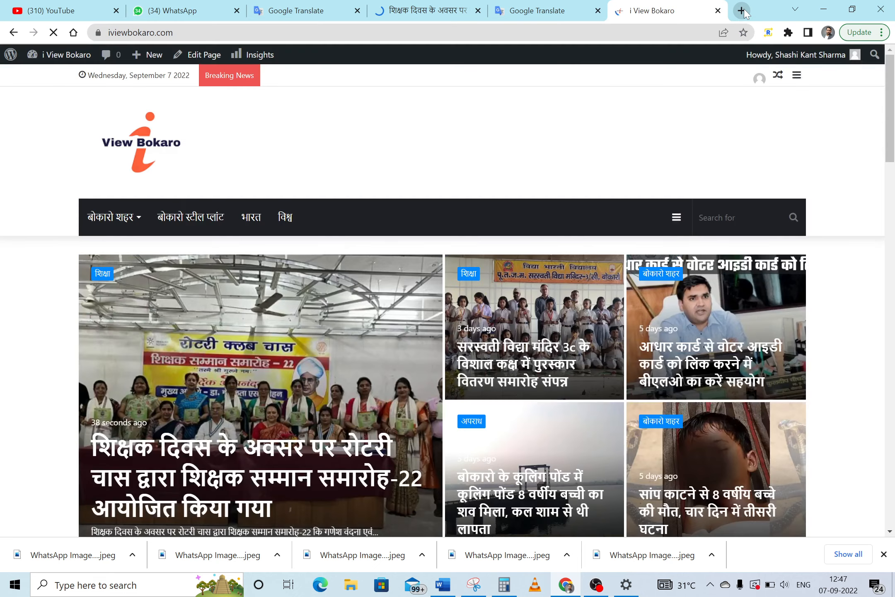
left_click_drag(894, 79, 894, 101)
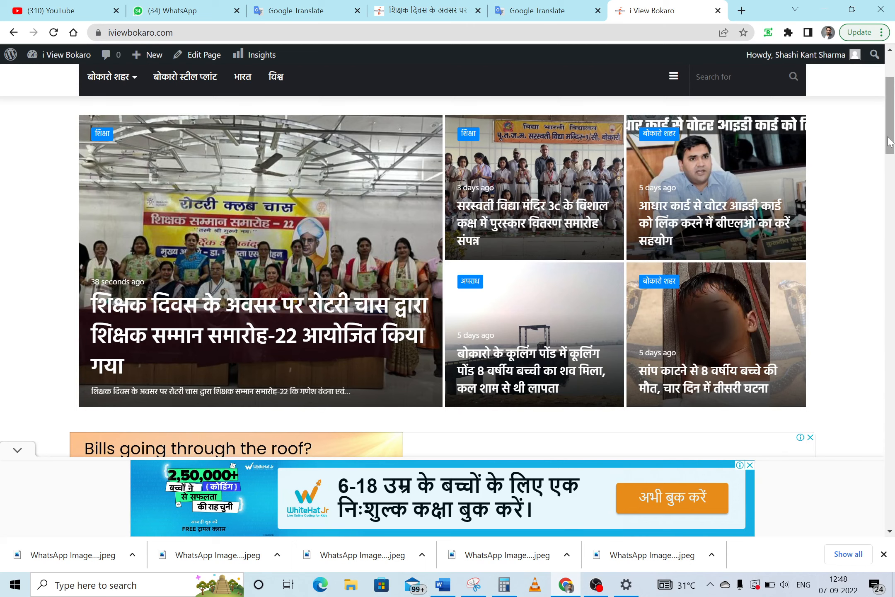
Step back through the headline translation and article tabs to the WhatsApp News Project group
left_click(518, 9)
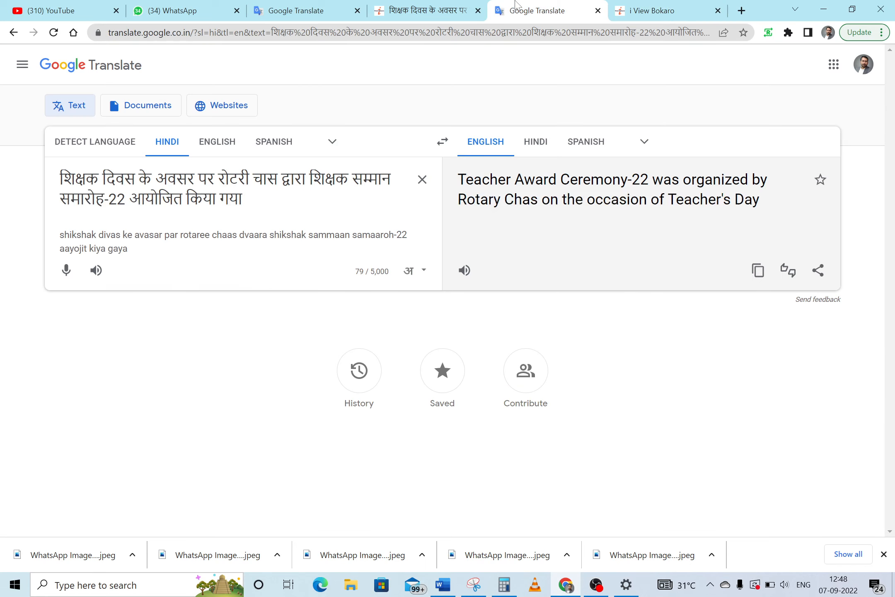
left_click(435, 5)
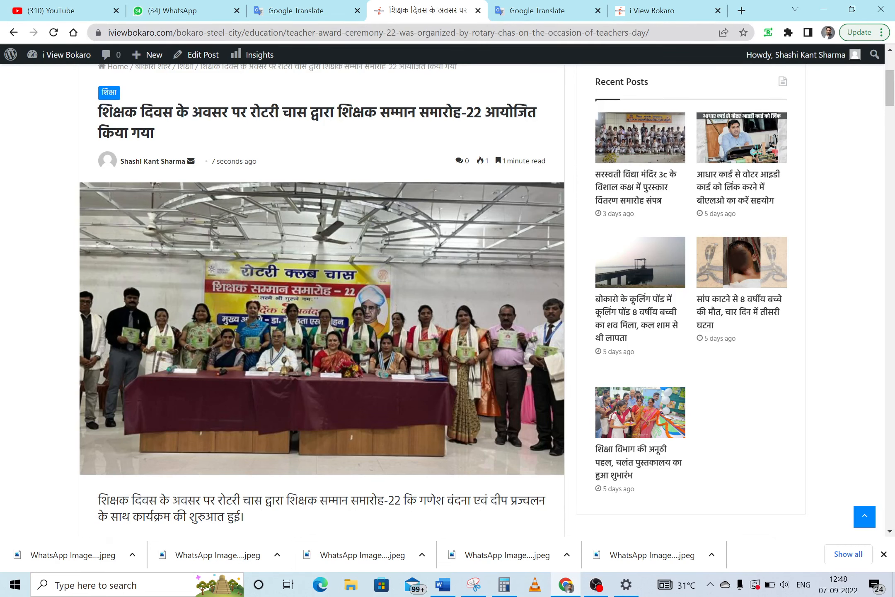
left_click(303, 9)
left_click(187, 8)
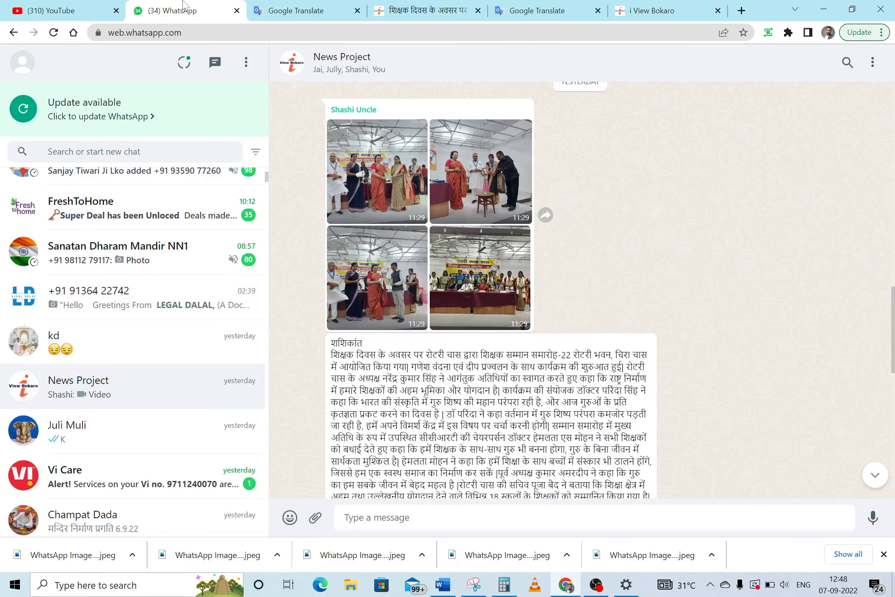
left_click_drag(894, 347, 894, 159)
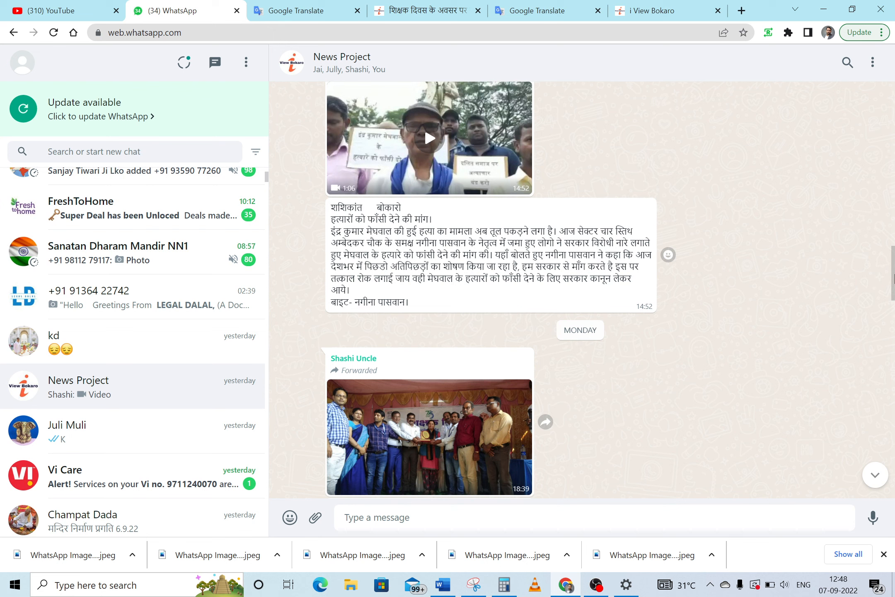
left_click_drag(894, 278, 894, 390)
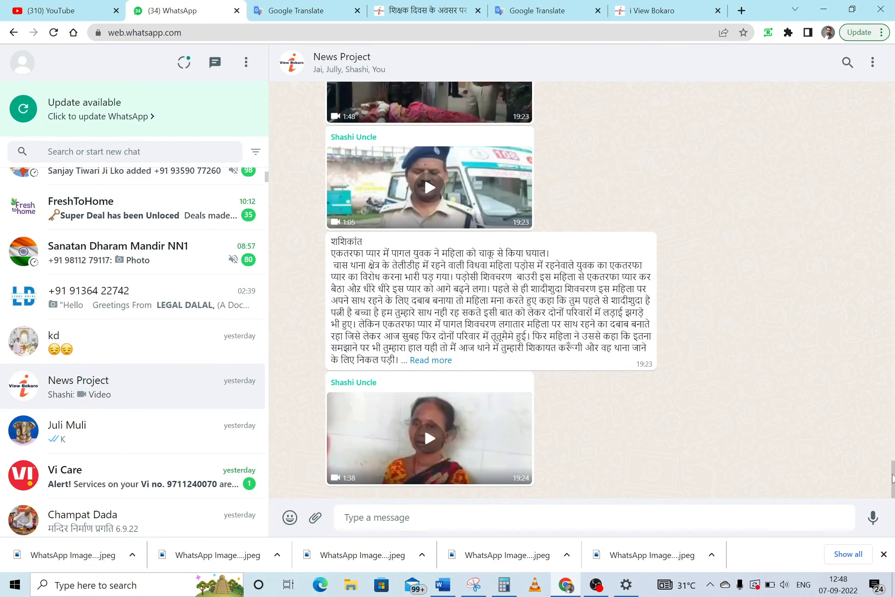
mouse_move(893, 477)
left_mouse_down()
mouse_move(893, 442)
mouse_move(894, 470)
left_mouse_up()
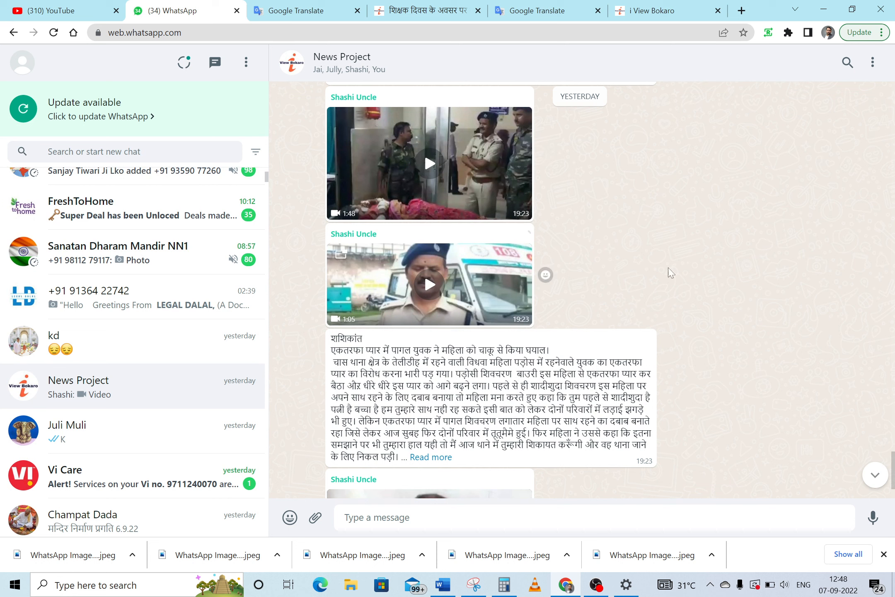
mouse_move(894, 476)
left_mouse_down()
mouse_move(894, 485)
mouse_move(894, 466)
left_mouse_up()
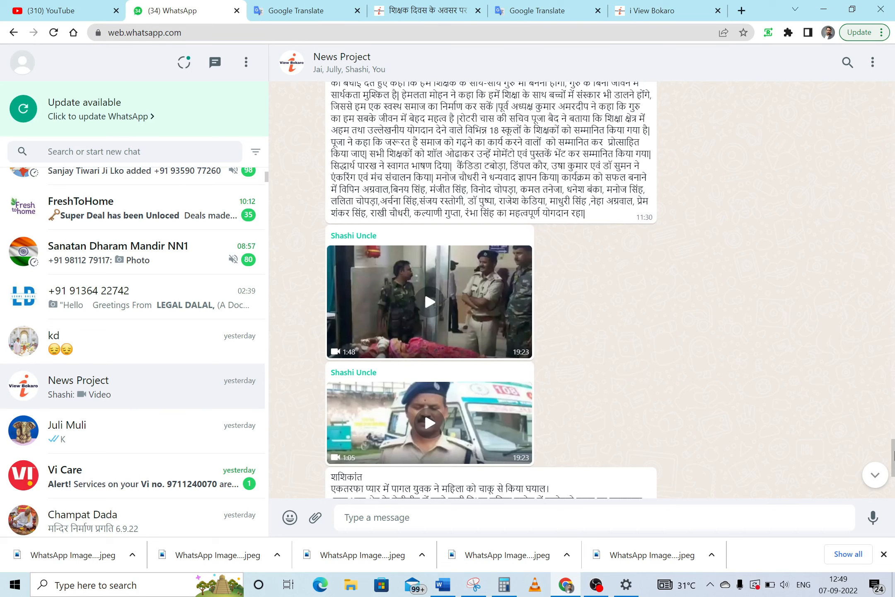
left_click_drag(894, 449, 894, 430)
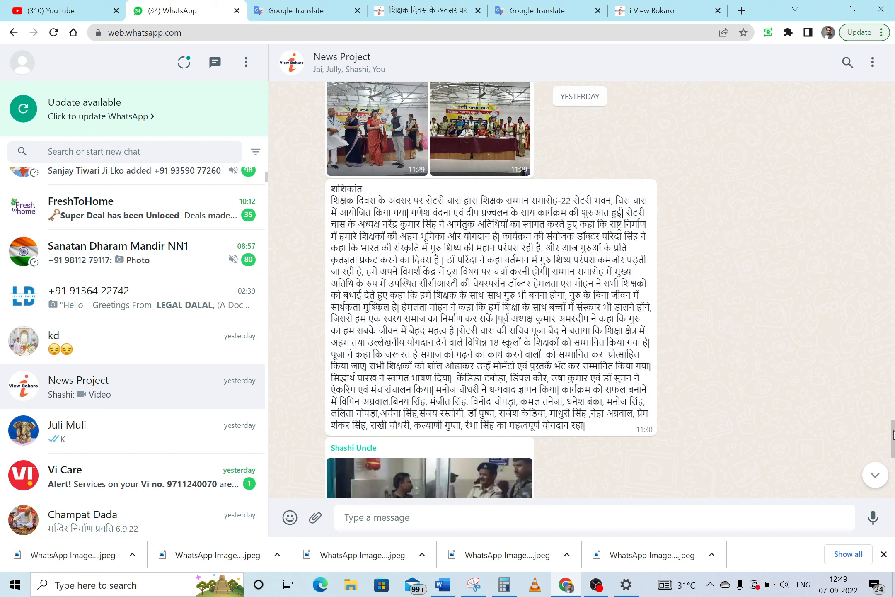